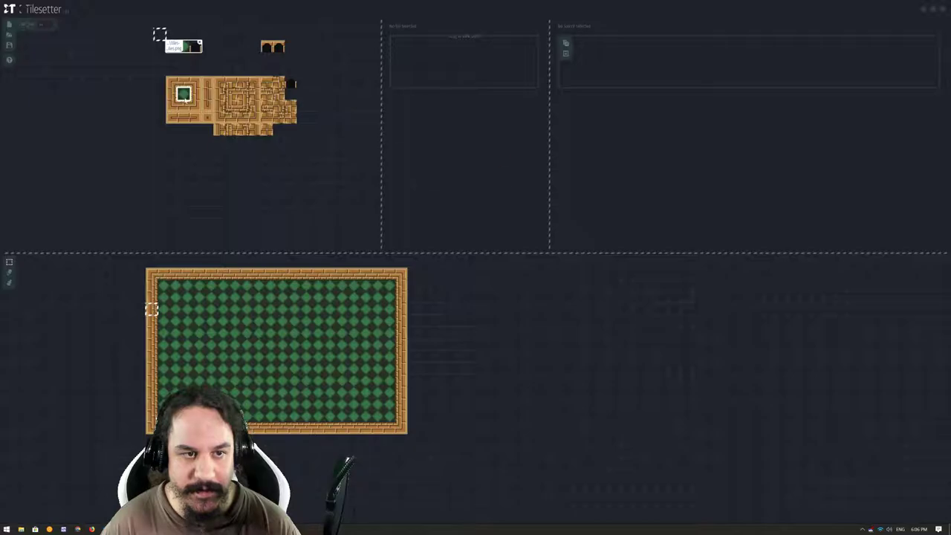
Select the green tile, then mark and clear a rectangular area of the map.
left_click(183, 95)
left_click_drag(207, 327, 276, 339)
right_click(278, 332)
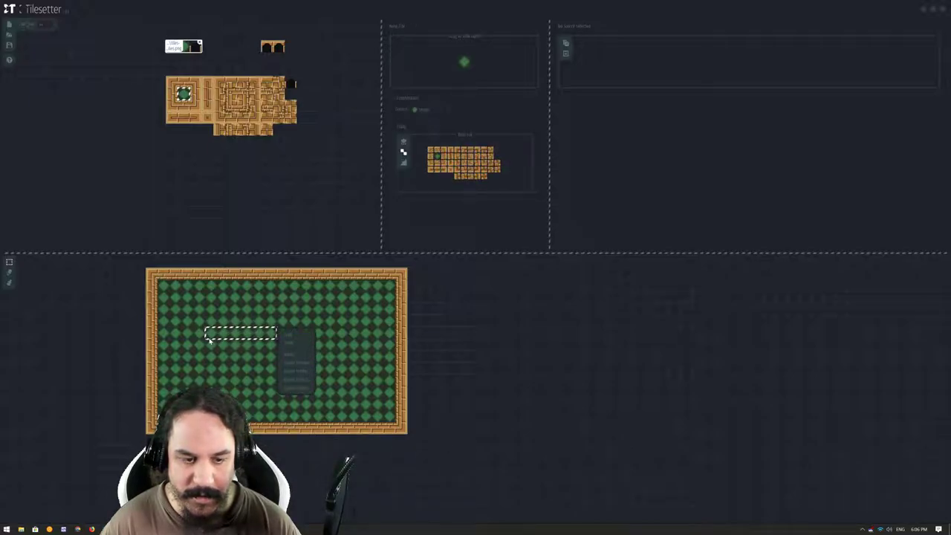
left_click(45, 309)
Paint a brick wall loop with a dividing wall through its middle on the green map.
left_click(9, 283)
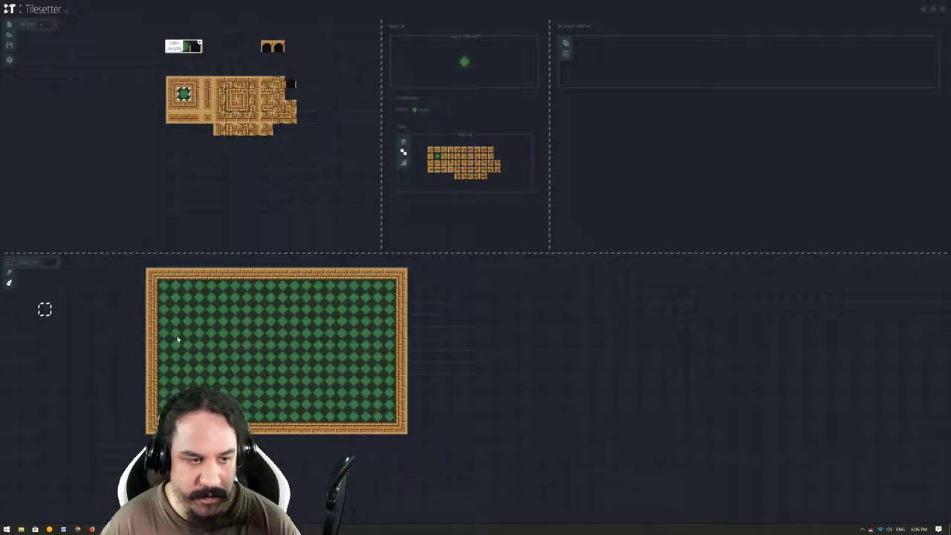
mouse_move(215, 343)
left_mouse_down()
mouse_move(250, 378)
mouse_move(202, 357)
mouse_move(278, 357)
mouse_move(316, 377)
mouse_move(307, 320)
left_mouse_up()
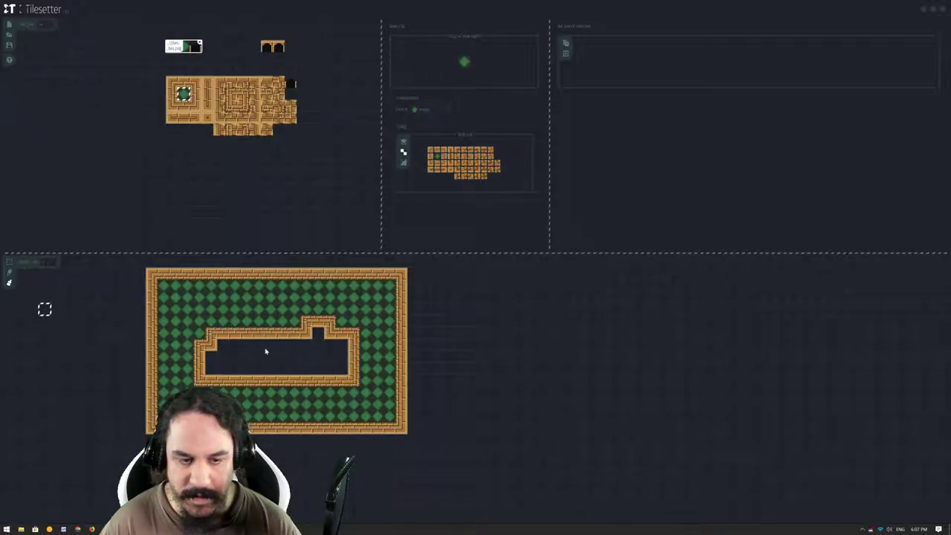
mouse_move(265, 350)
left_mouse_down()
mouse_move(313, 375)
mouse_move(214, 362)
mouse_move(263, 329)
mouse_move(226, 345)
left_mouse_up()
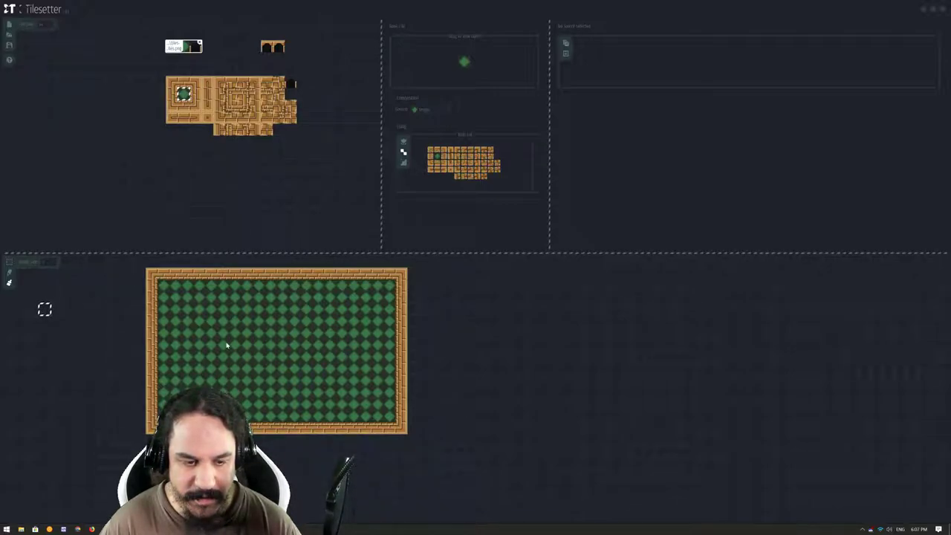
Launch Affinity Designer and create a new blank 196 × 64 px web document.
left_click(6, 529)
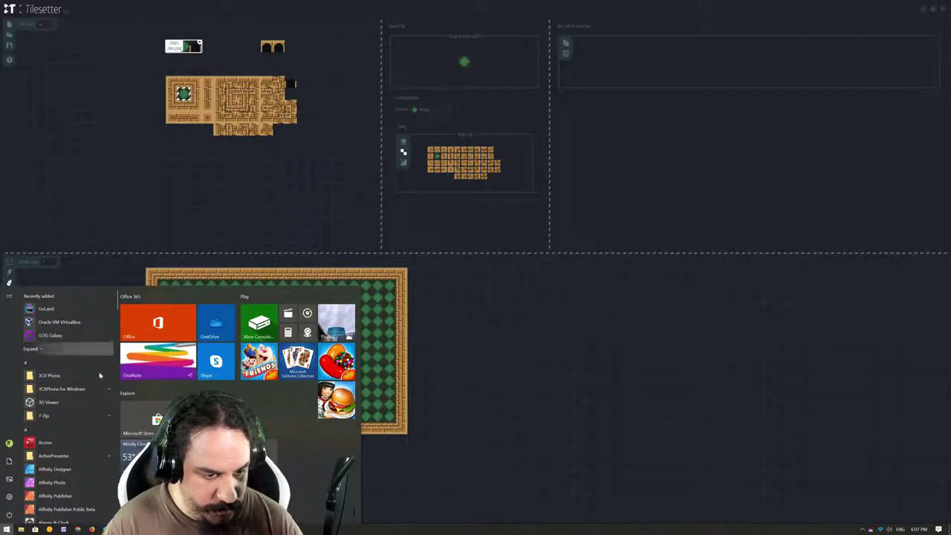
left_click(54, 468)
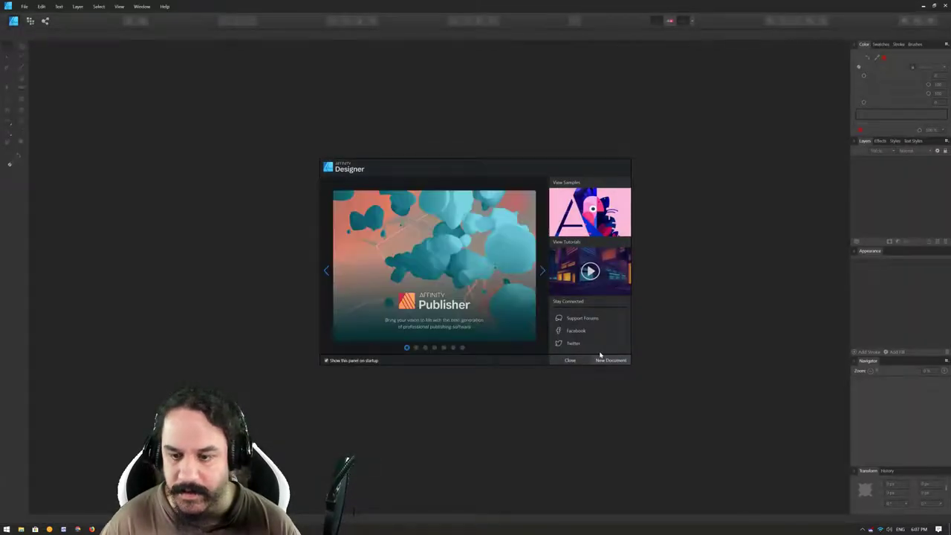
left_click(604, 362)
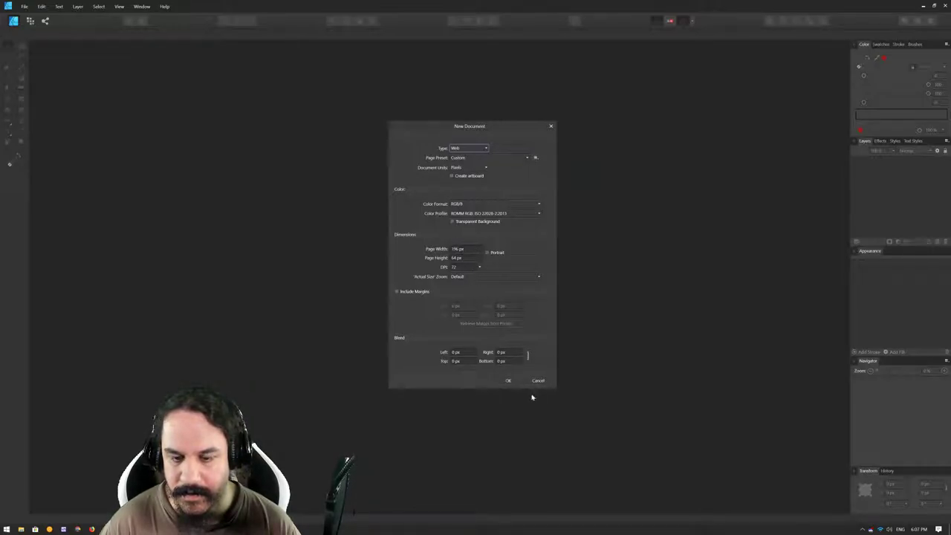
left_click(508, 381)
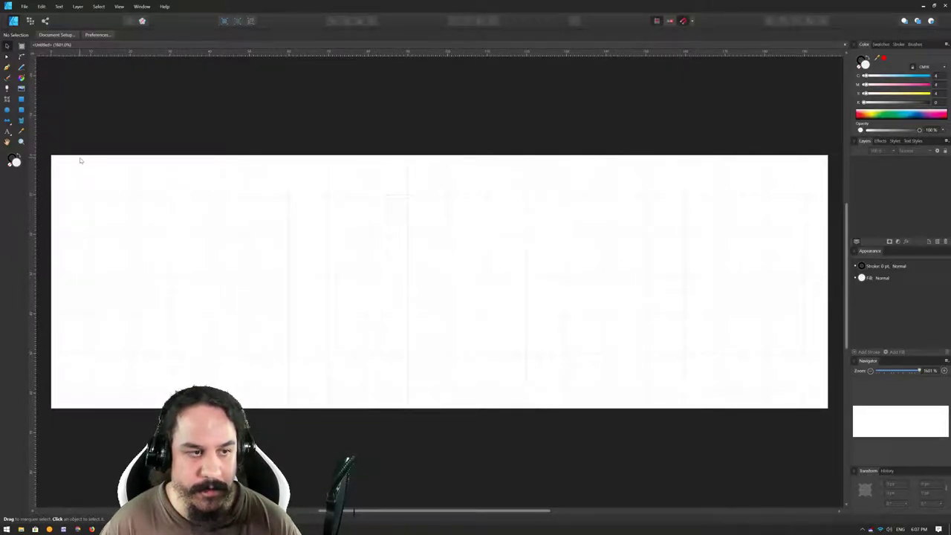
Apply the Tilesetting preset in the Grid and Axis Manager for a 64 px grid.
left_click(117, 8)
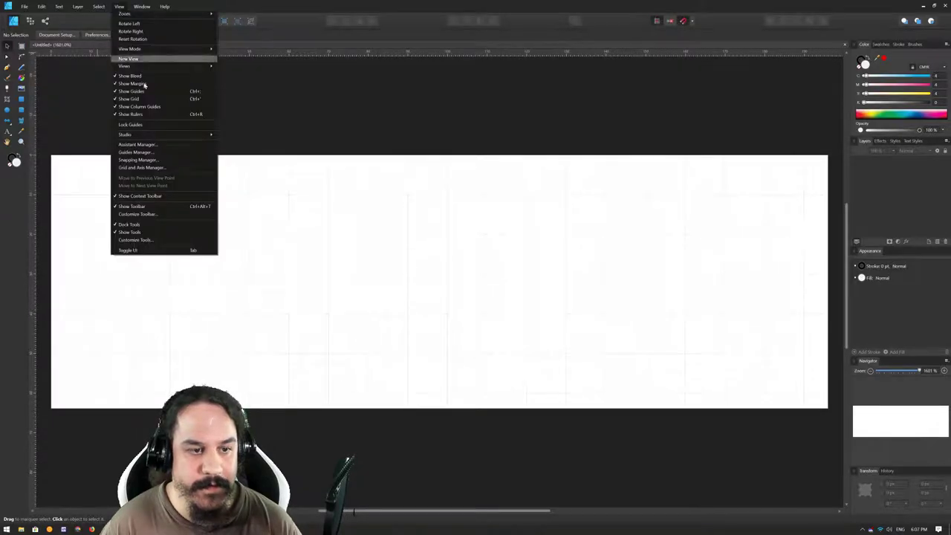
left_click(183, 168)
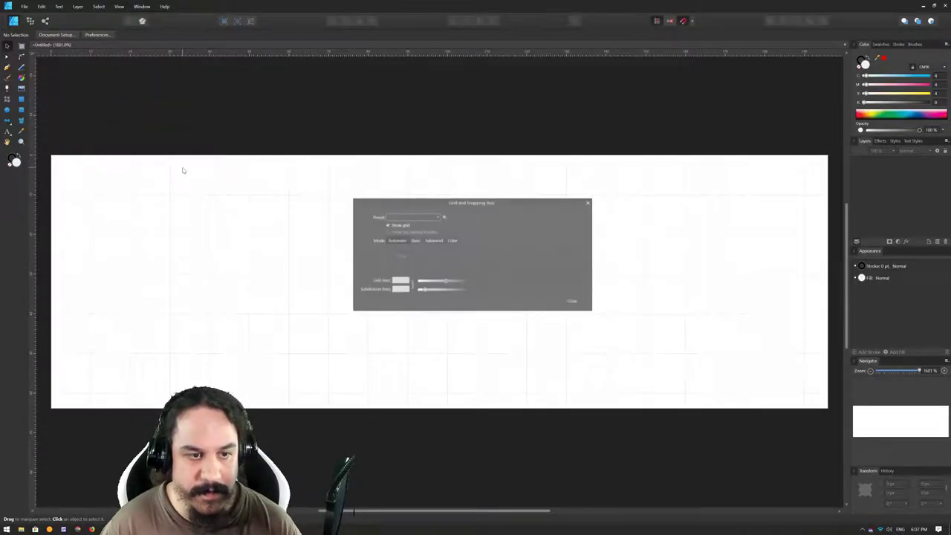
left_click(416, 217)
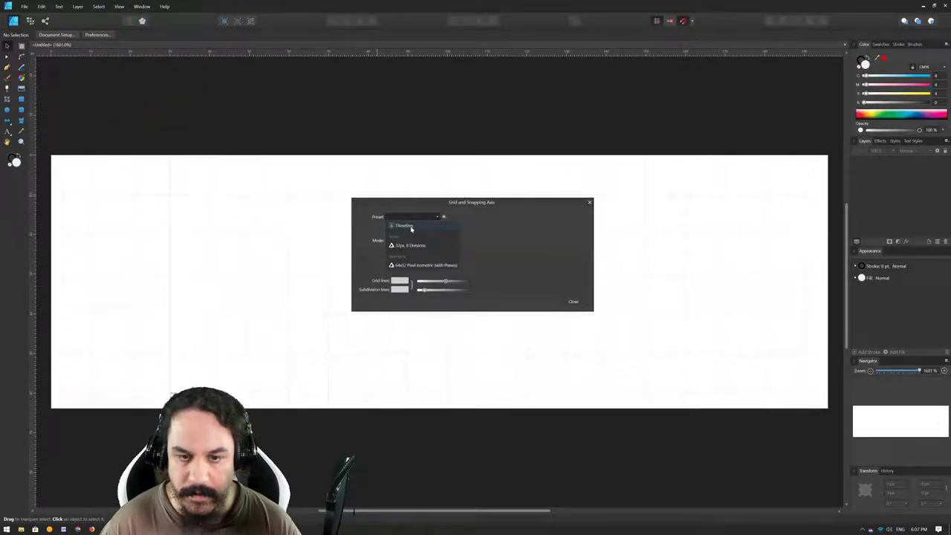
left_click(413, 229)
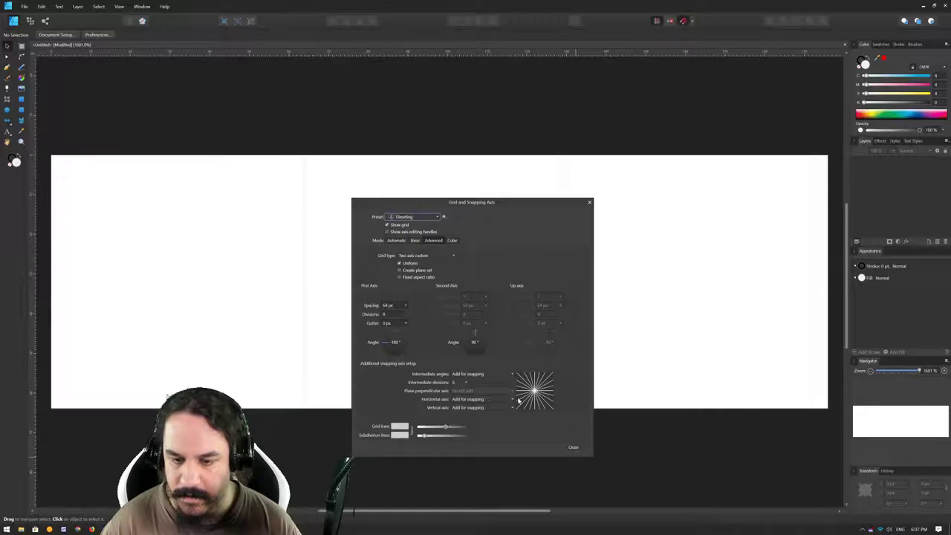
left_click(576, 448)
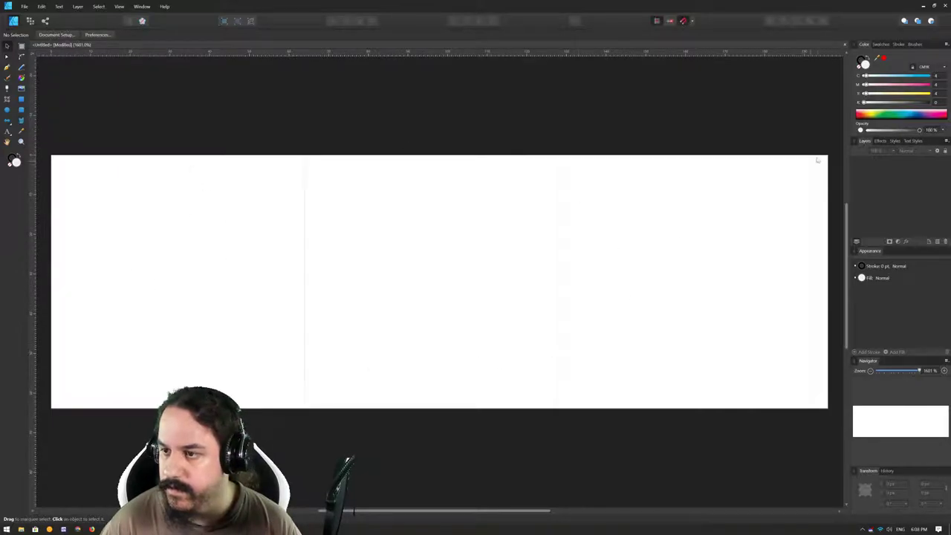
Draw an artboard over the page and resize it to 192 px wide from X 0.
left_click(24, 48)
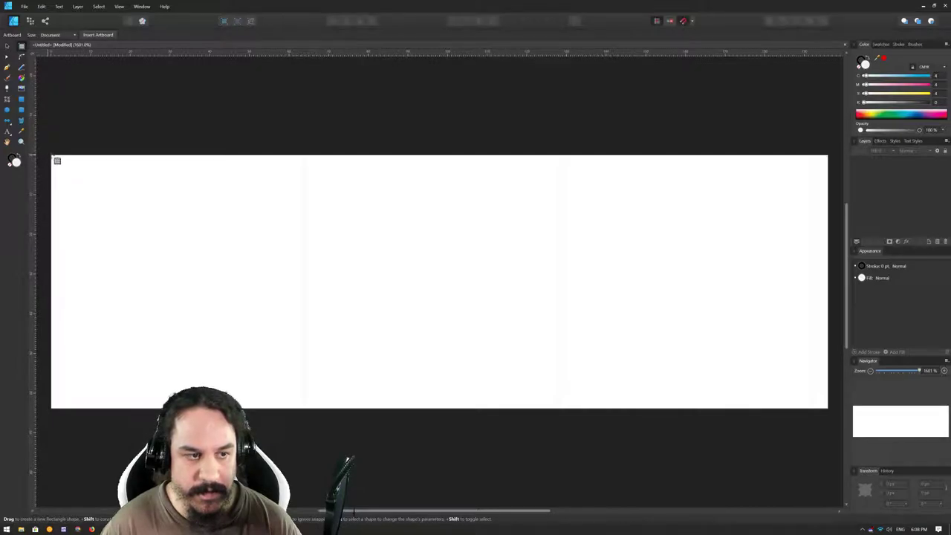
left_click_drag(53, 159, 832, 409)
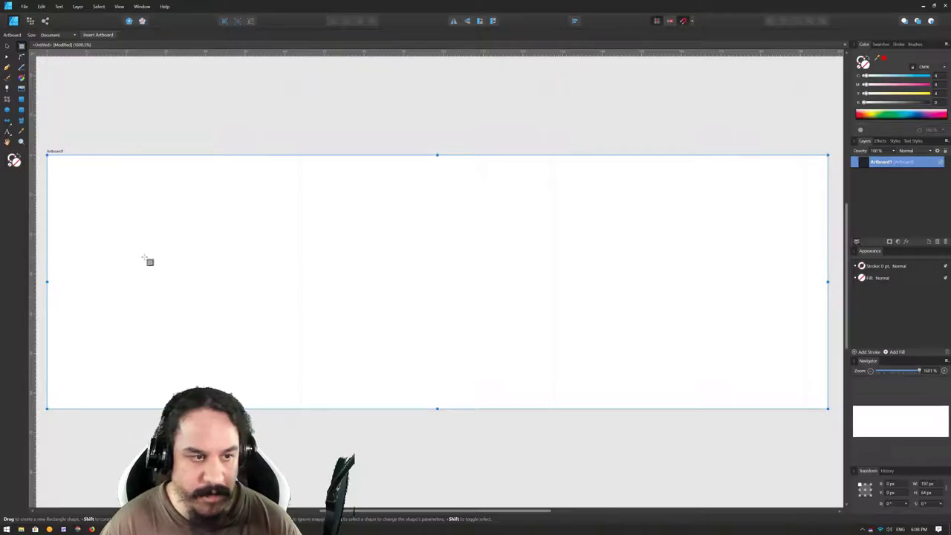
left_click_drag(47, 281, 50, 281)
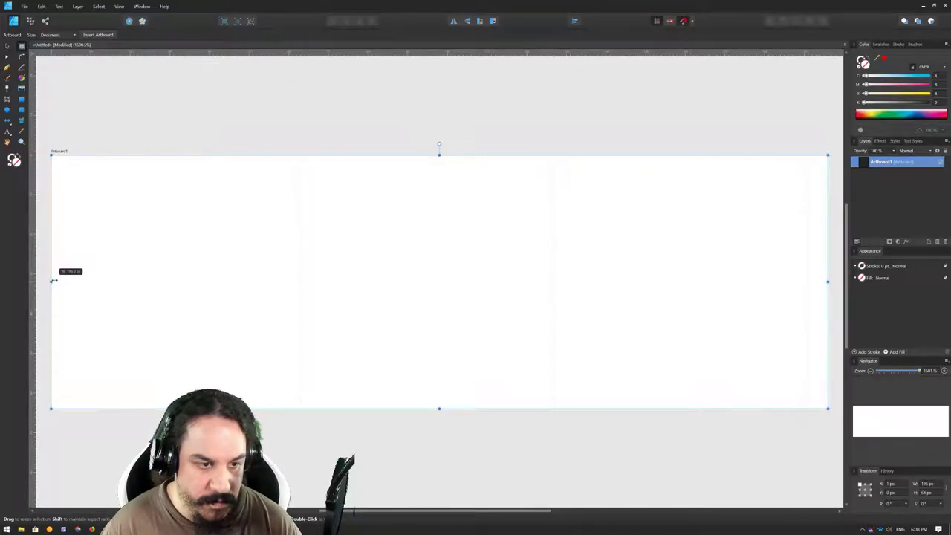
key("m")
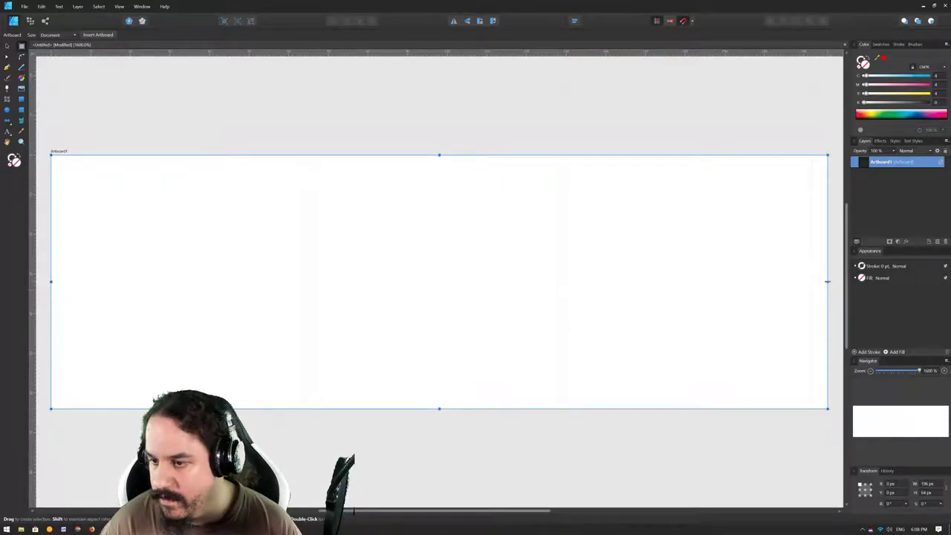
left_click_drag(827, 280, 811, 280)
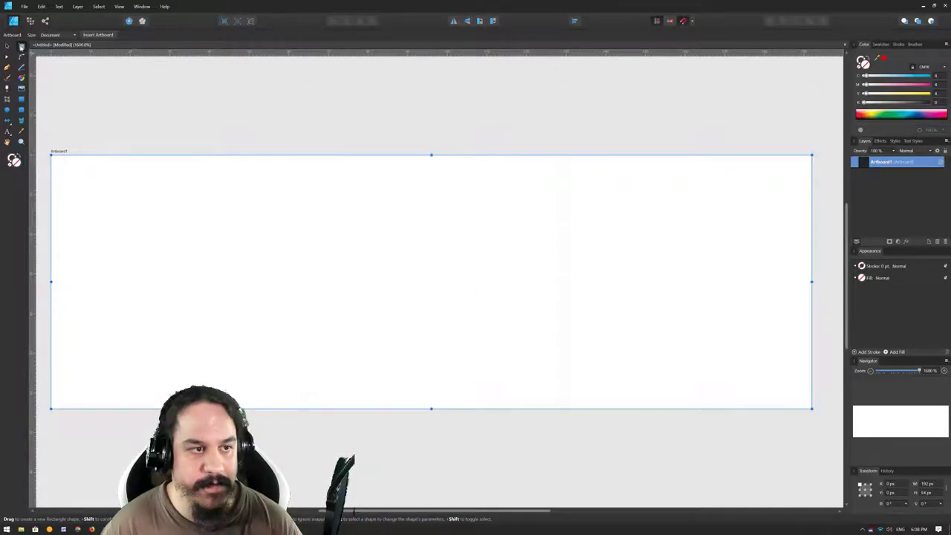
Rename the artboard layer to Tileset.
left_click(8, 46)
left_click(180, 126)
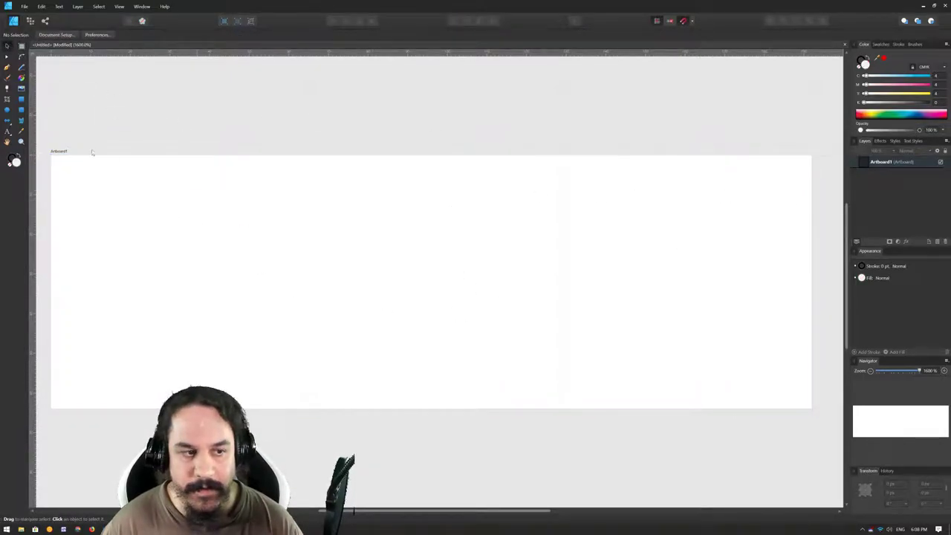
left_click(55, 152)
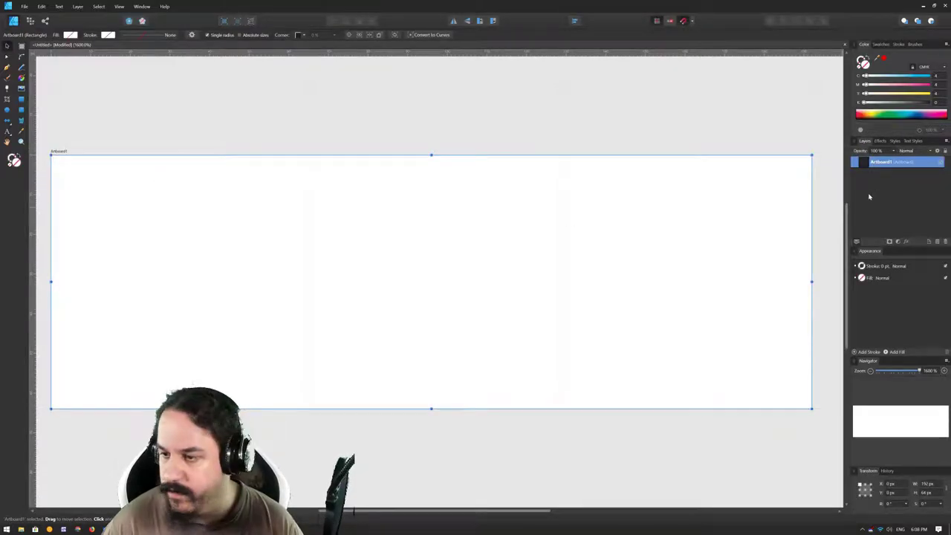
double_click(896, 162)
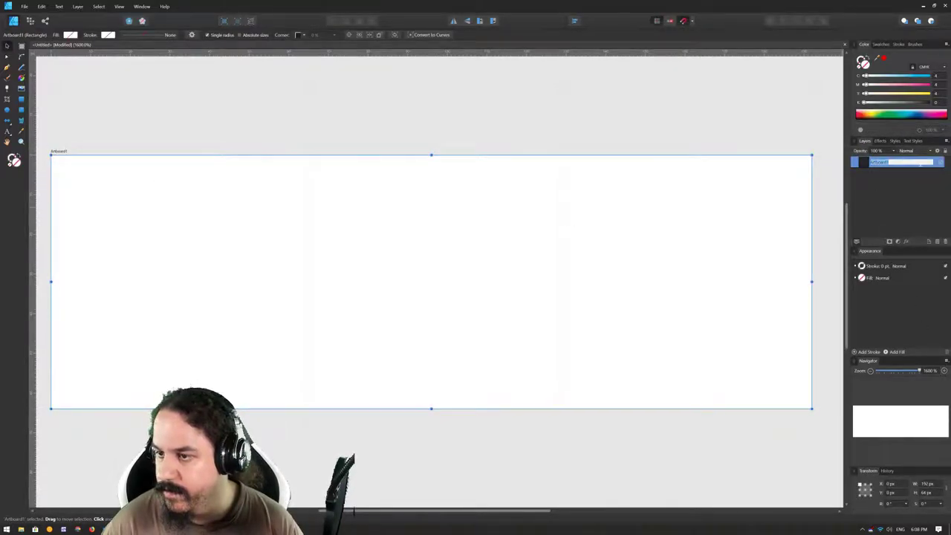
type("Ba")
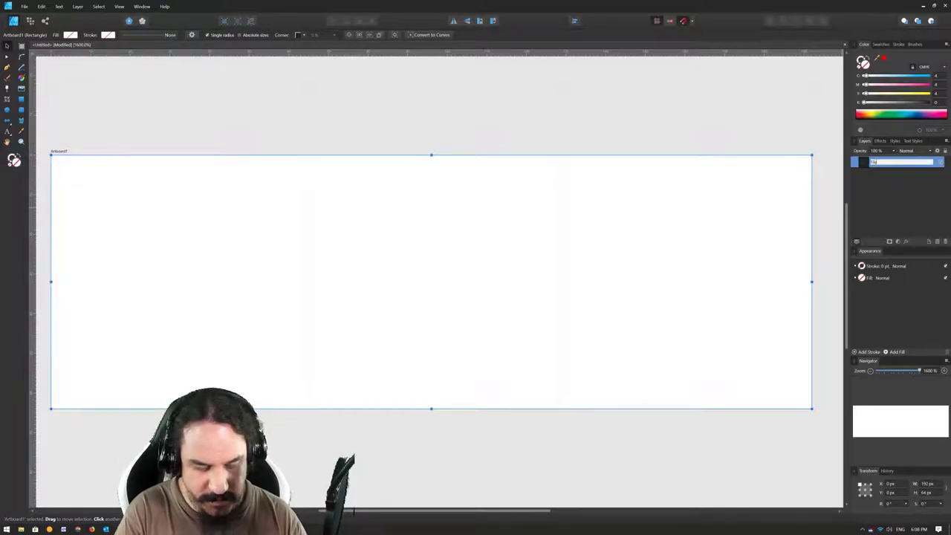
type("nn")
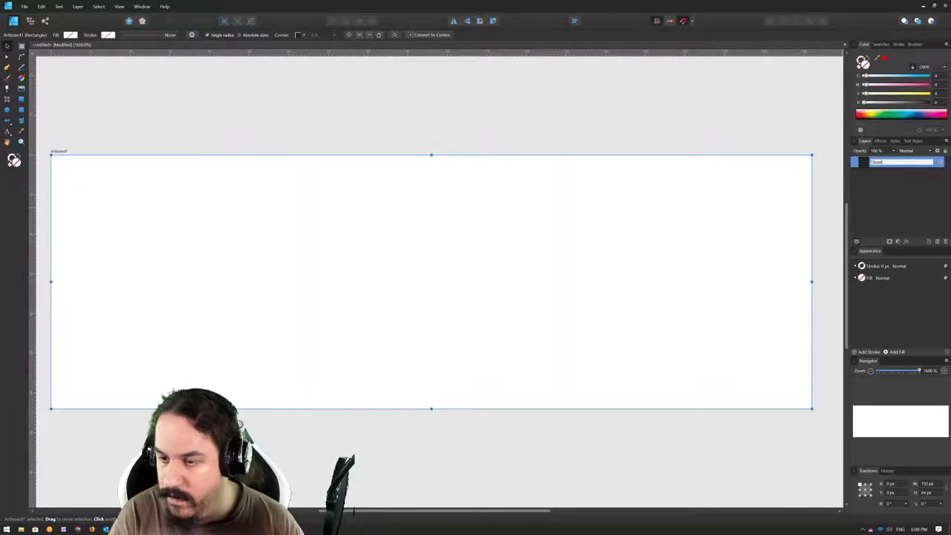
key("Return")
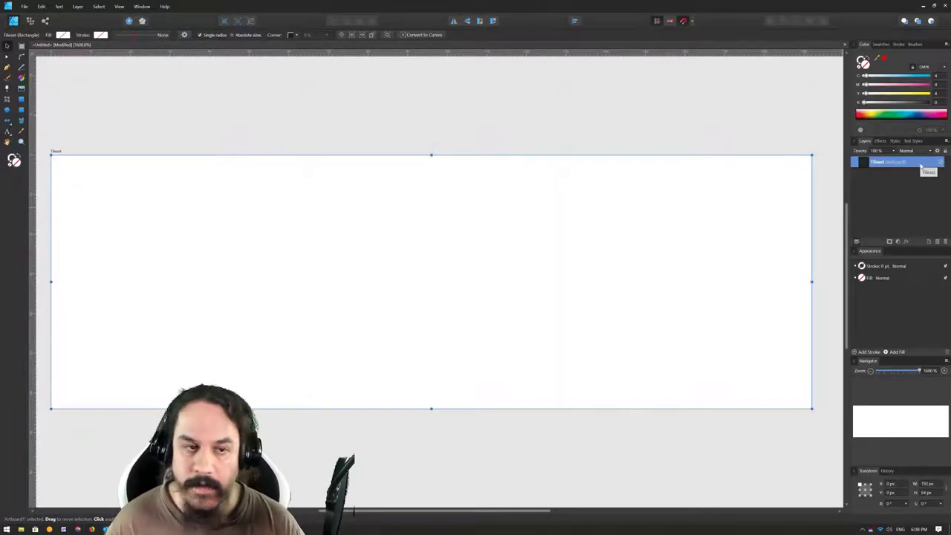
left_click(154, 88)
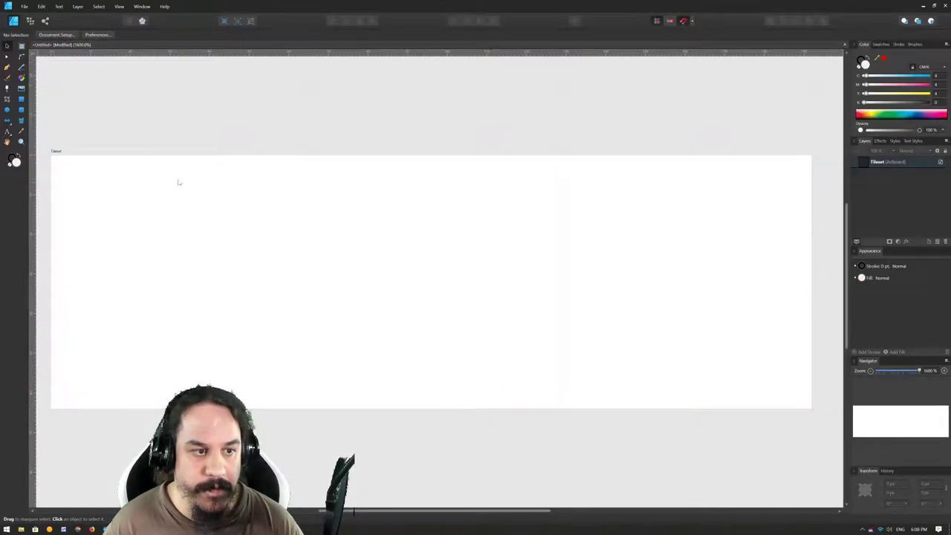
left_click(46, 21)
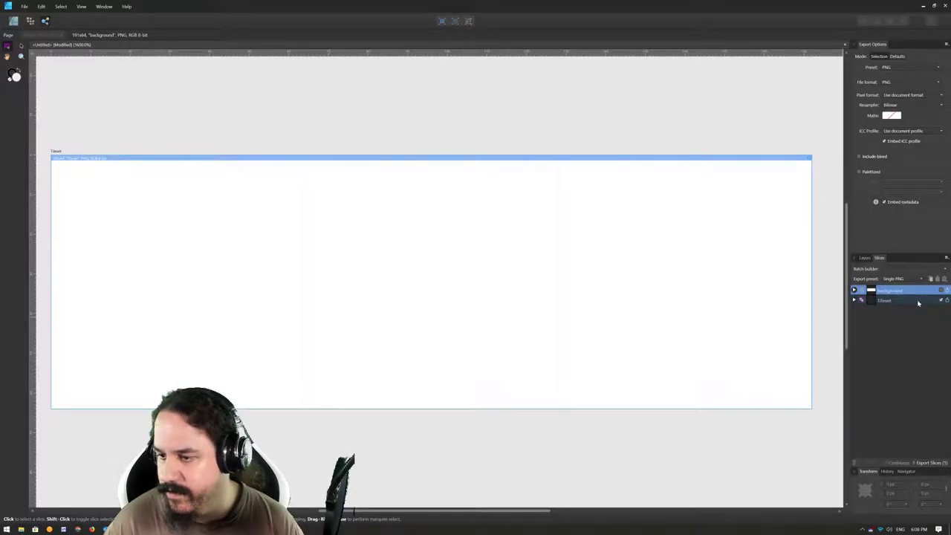
Create a tileset2 folder in tiles-tests and export the Tileset slice PNG into it.
left_click(889, 301)
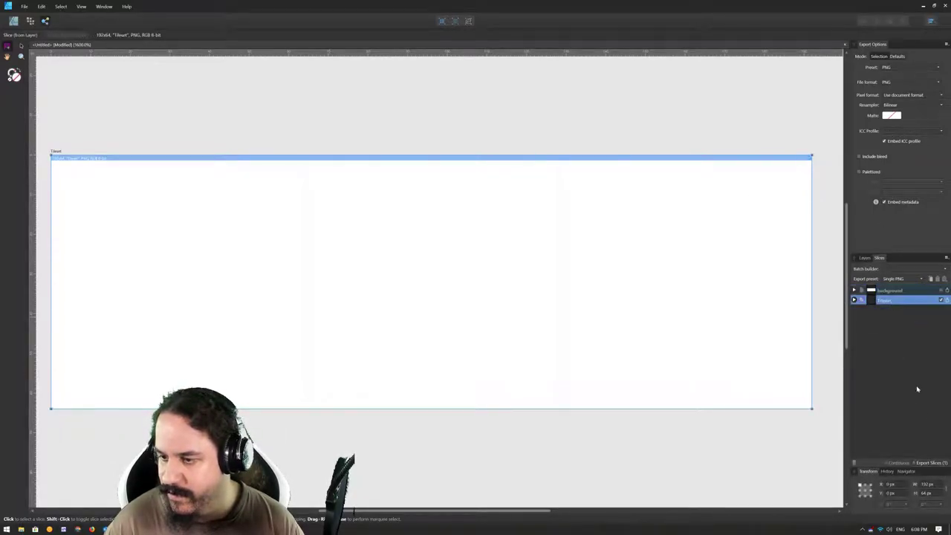
left_click(927, 462)
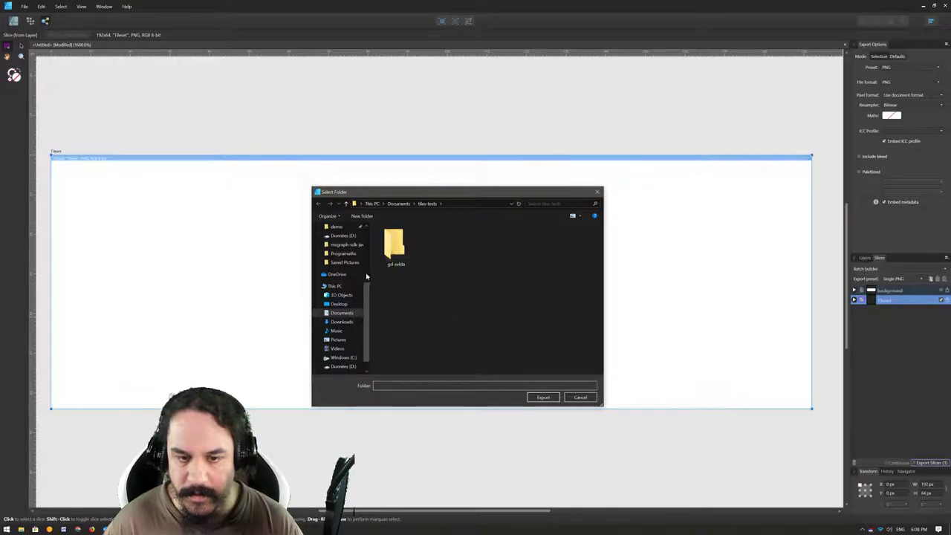
right_click(437, 314)
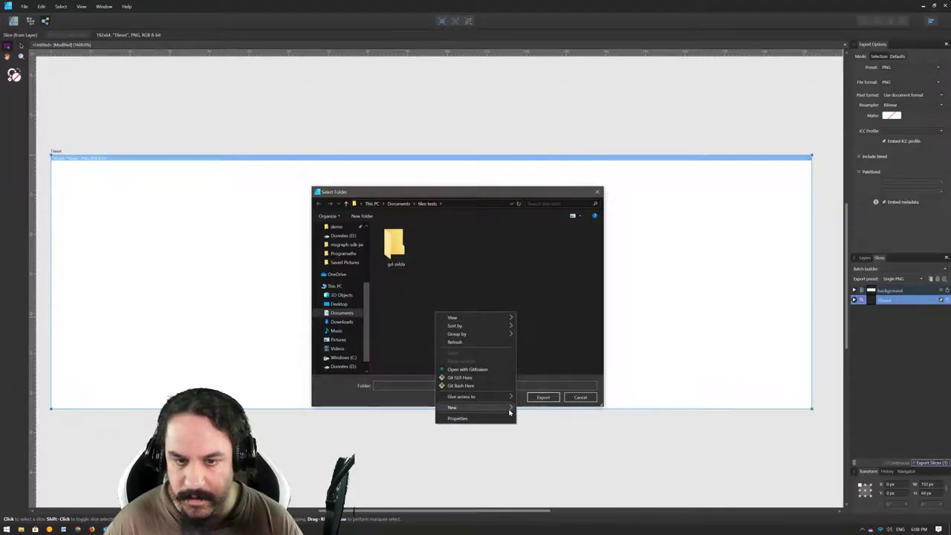
mouse_move(475, 407)
left_click(537, 410)
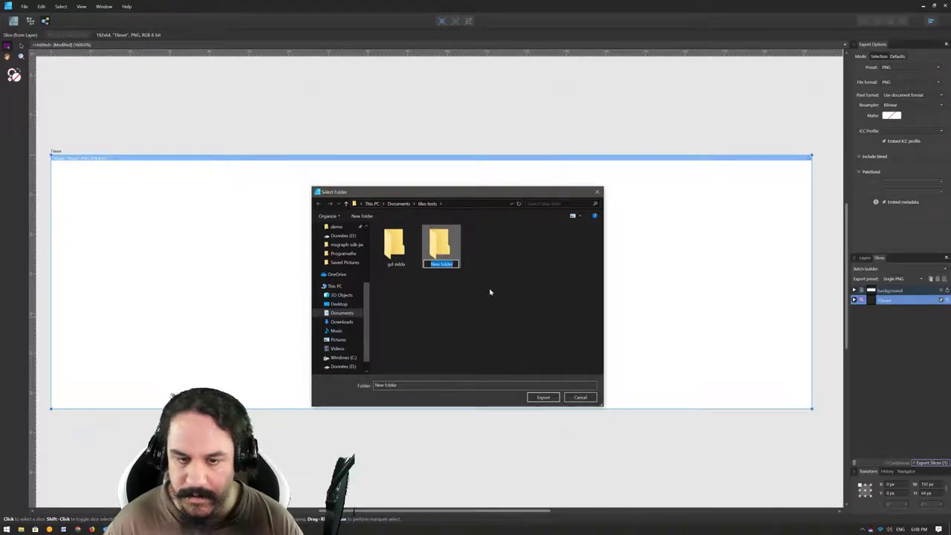
type("tile")
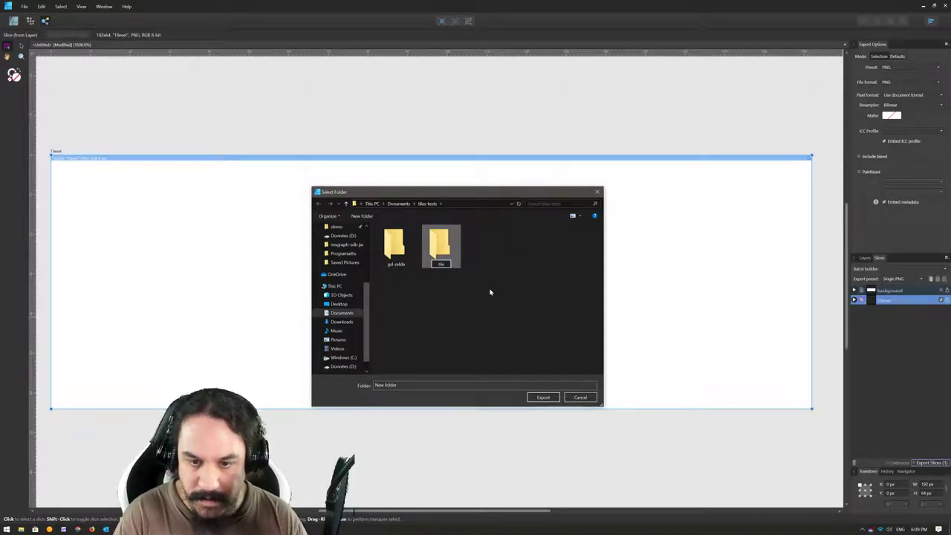
type("set2")
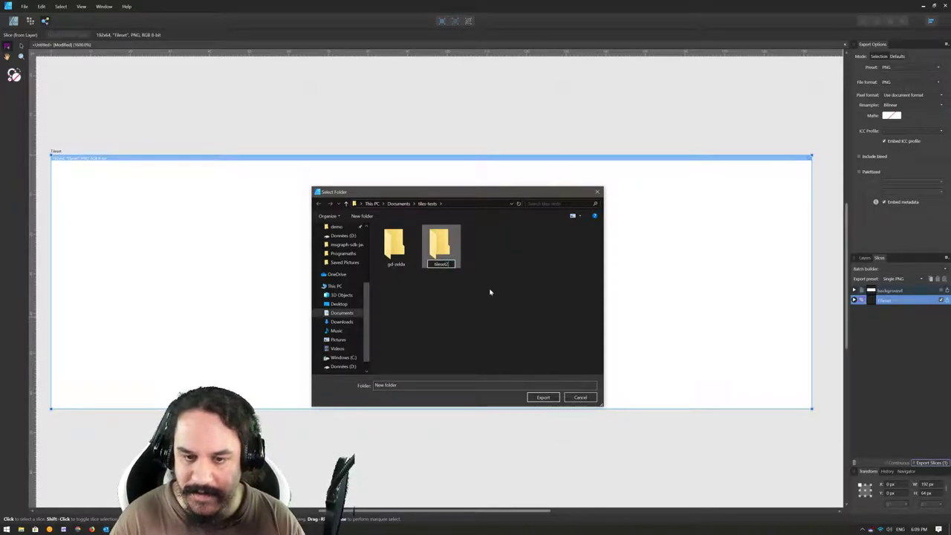
key("Return")
double_click(440, 245)
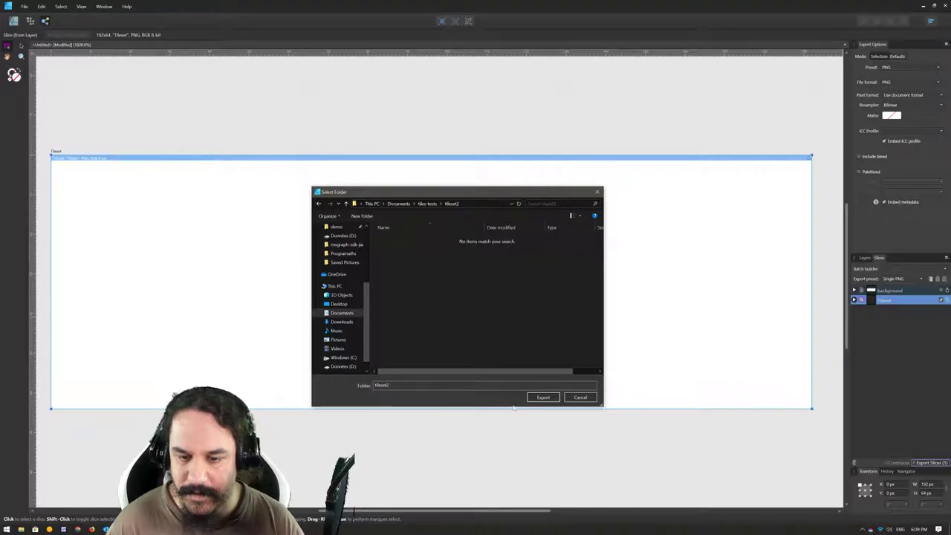
left_click(543, 398)
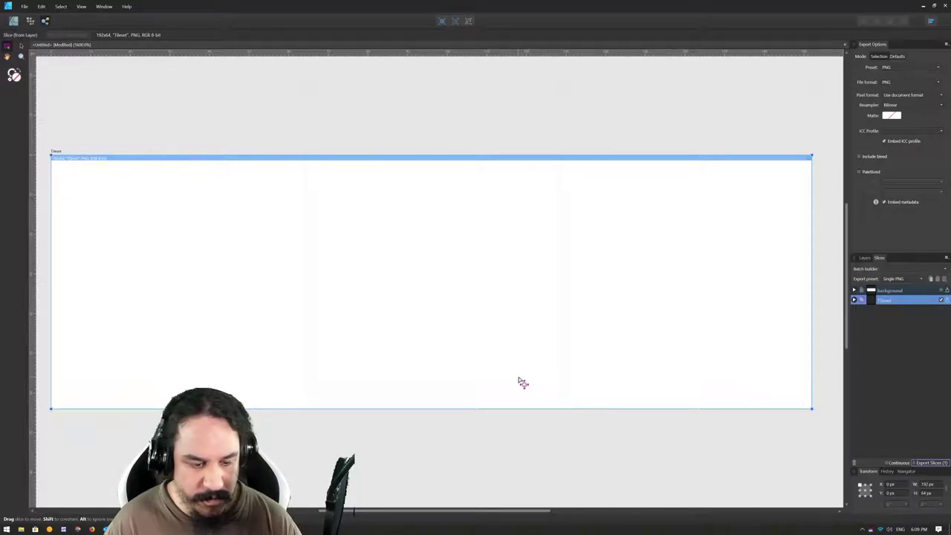
key("alt+Tab")
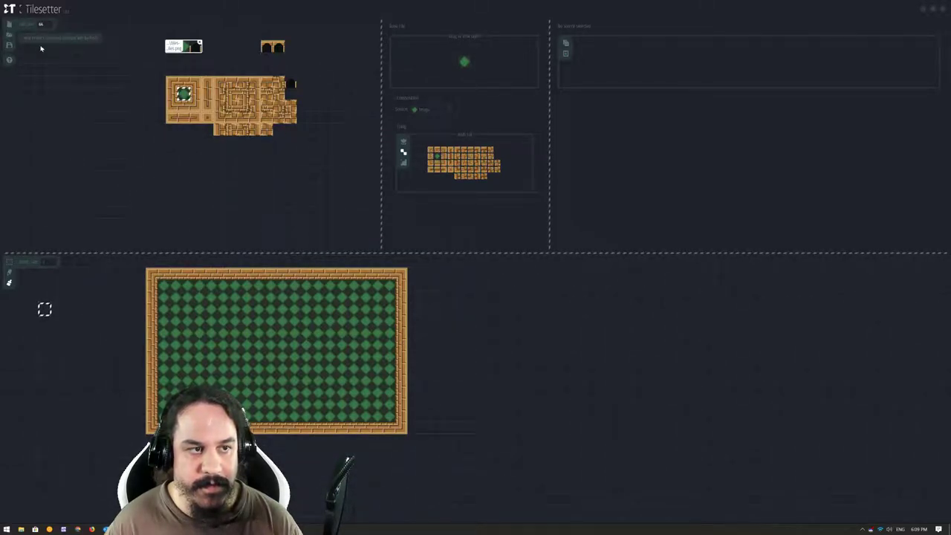
Start a new empty Tilesetter project from the top-left toolbar.
left_click(43, 38)
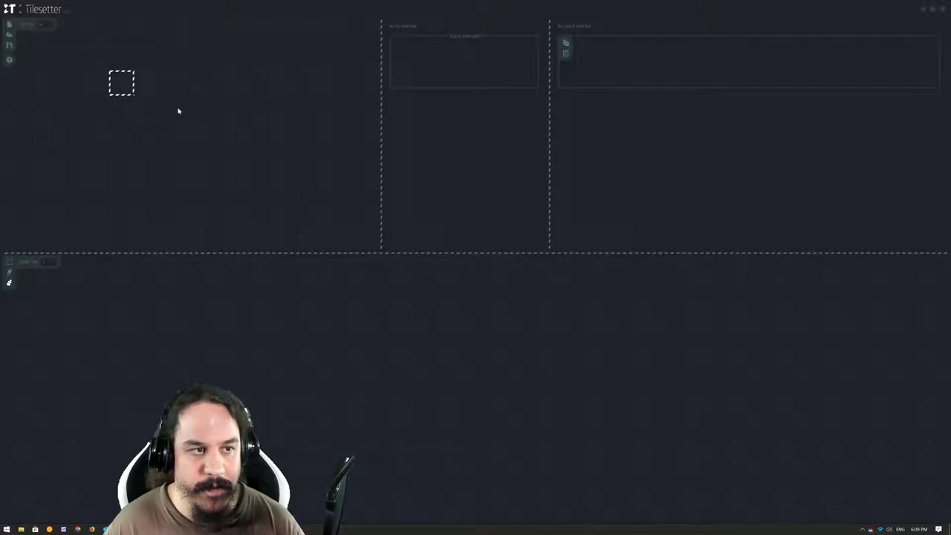
Try importing tileset.png from tileset2 on the empty tile, then cancel the import.
left_click(118, 84)
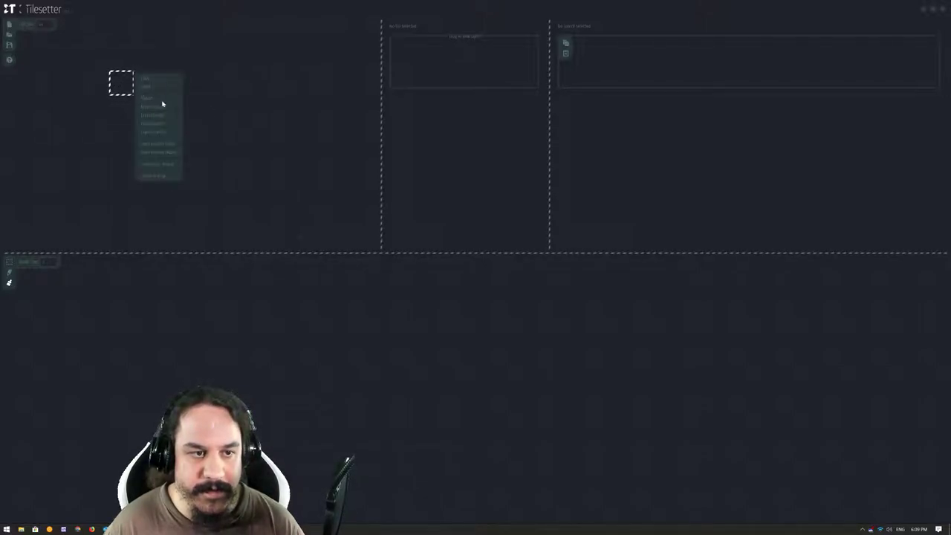
left_click(147, 98)
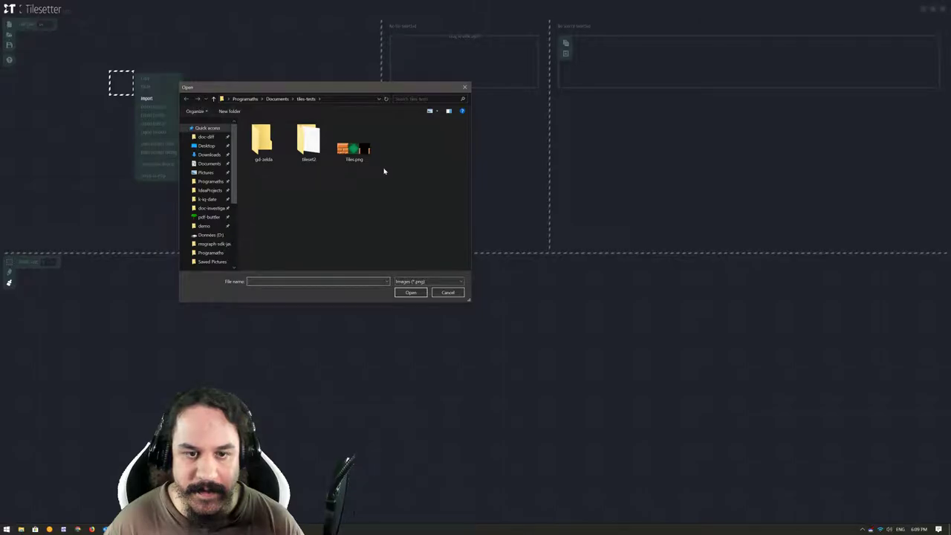
double_click(309, 143)
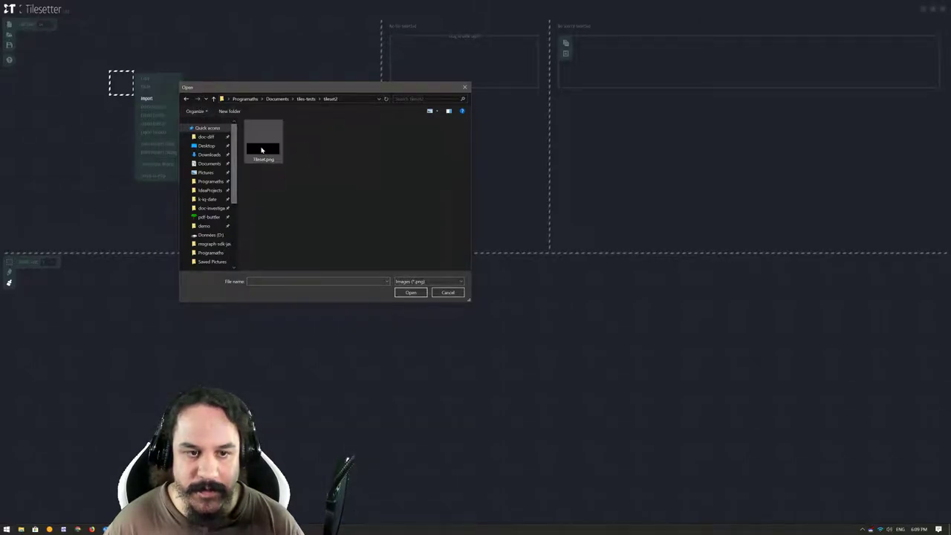
left_click(263, 147)
left_click(412, 292)
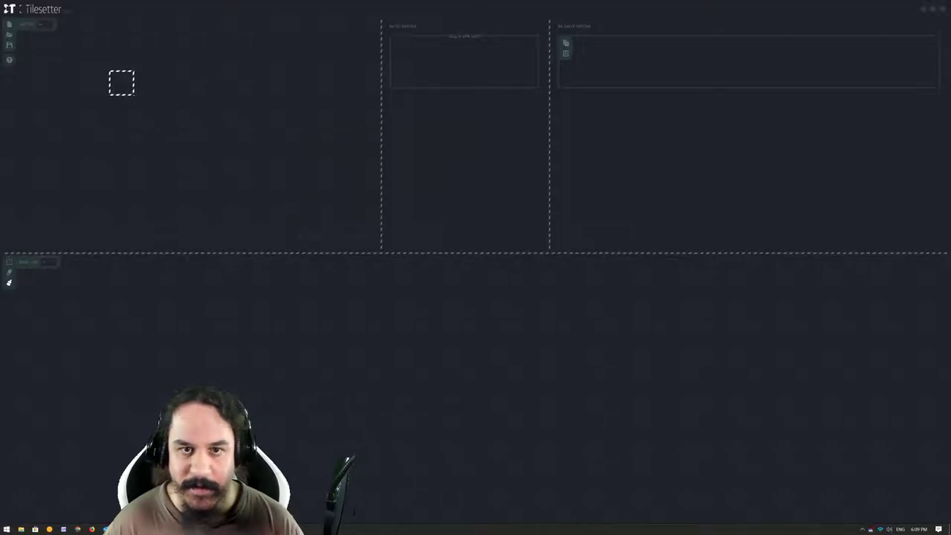
Create a sync region on the empty tile linked to tileset2/tileset.png.
left_click(137, 75)
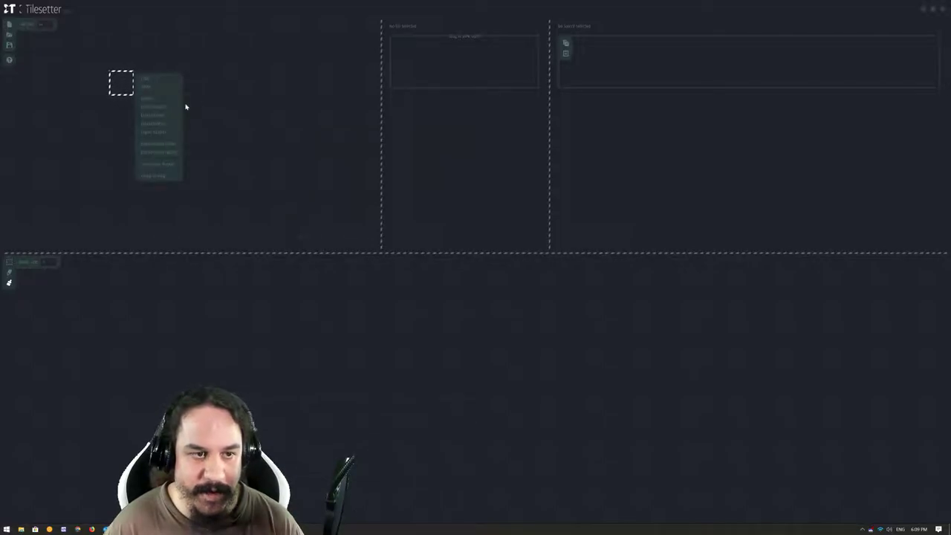
left_click(167, 165)
left_click(263, 143)
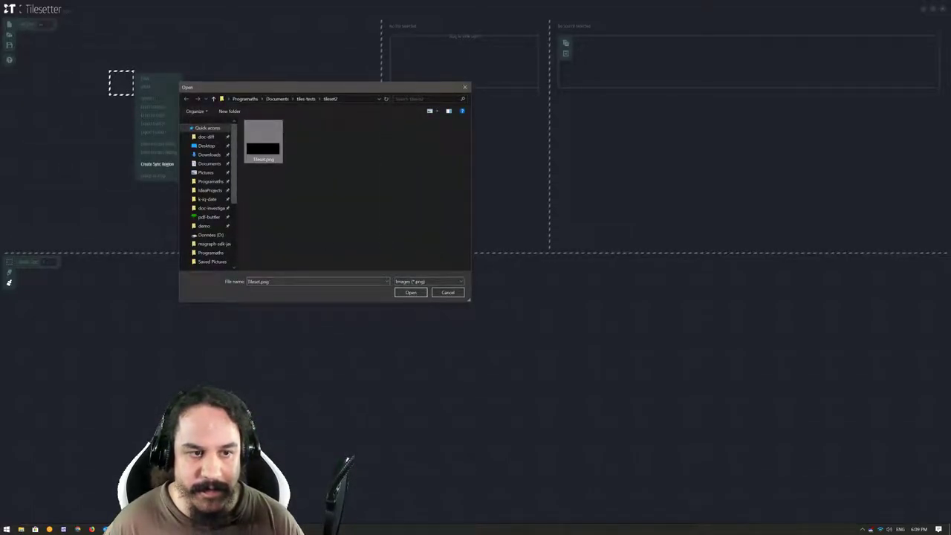
left_click(410, 292)
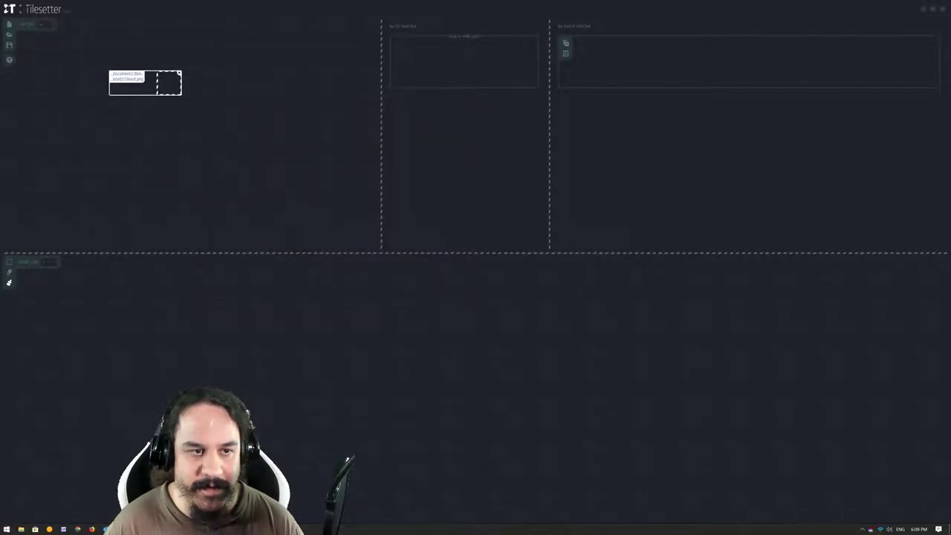
left_click(146, 90)
right_click(148, 89)
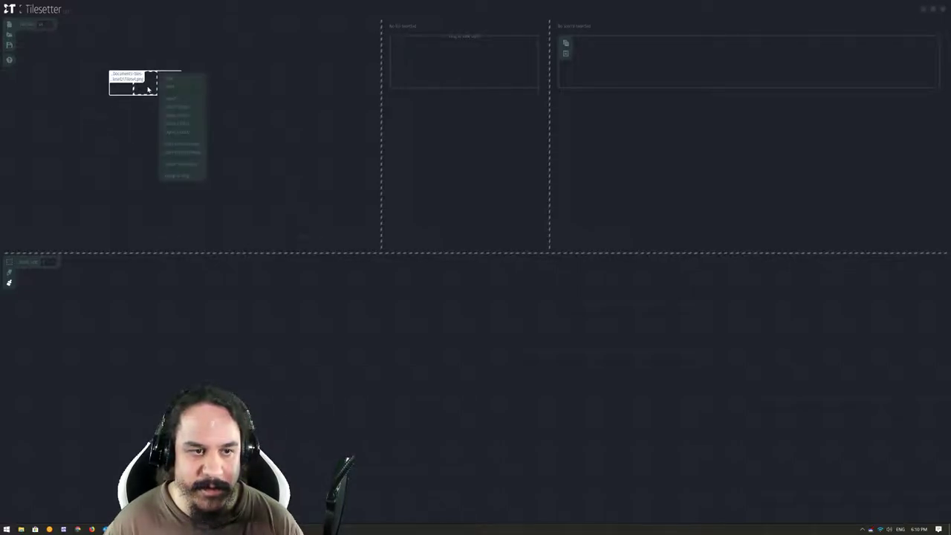
key("Escape")
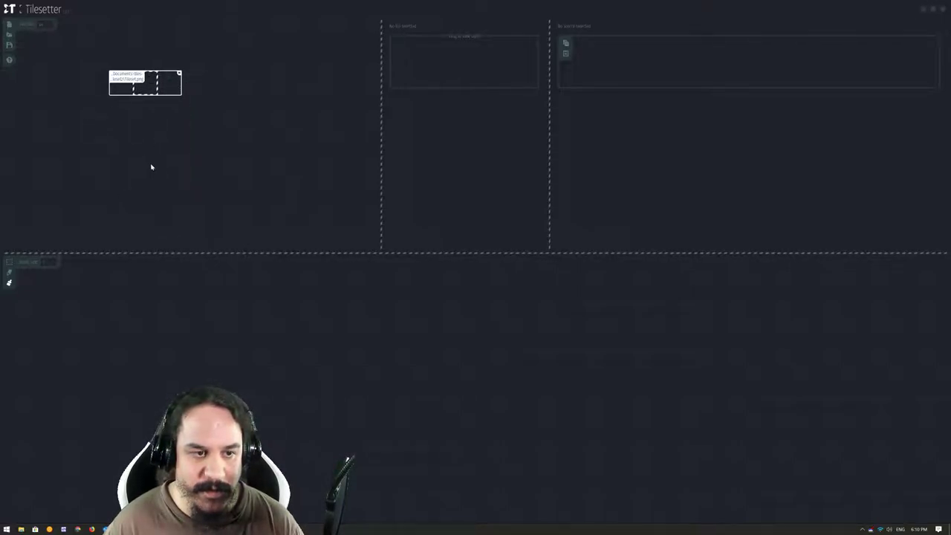
right_click(143, 179)
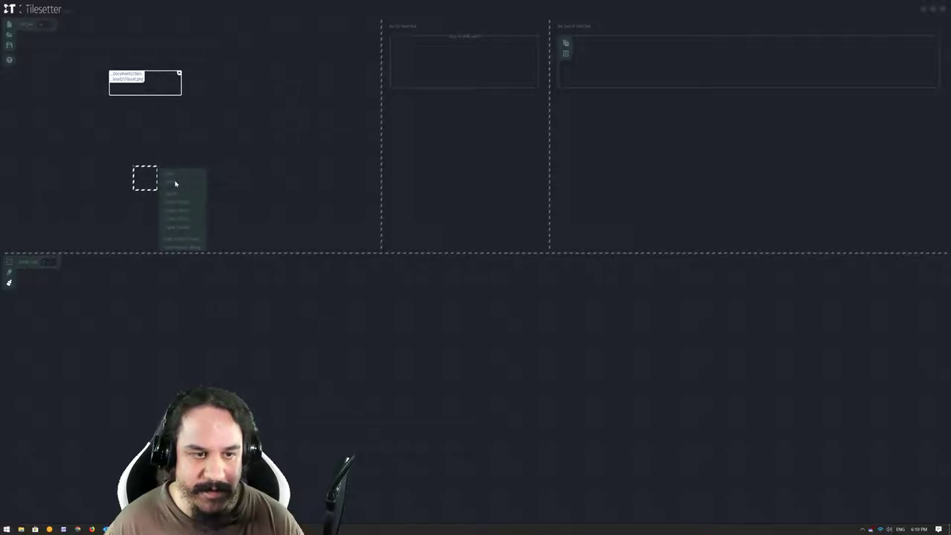
left_click(176, 183)
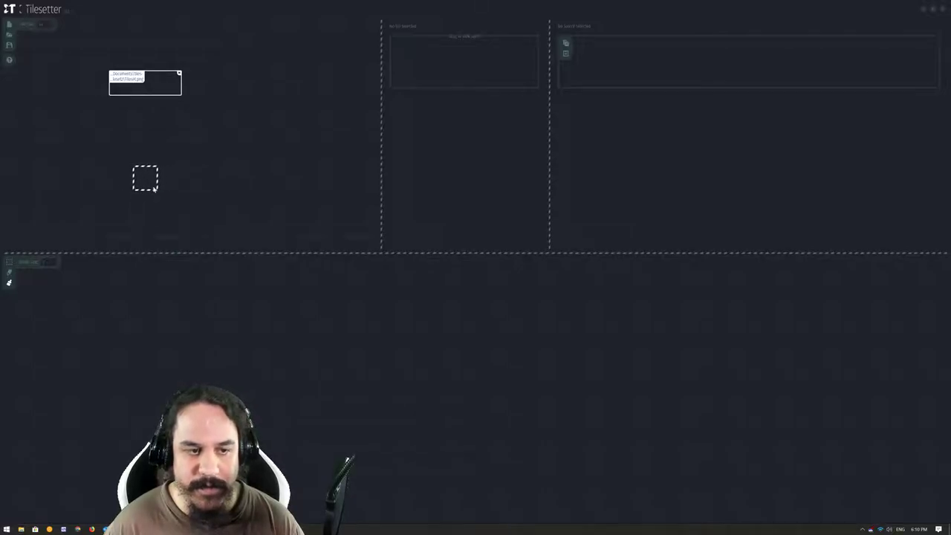
right_click(147, 178)
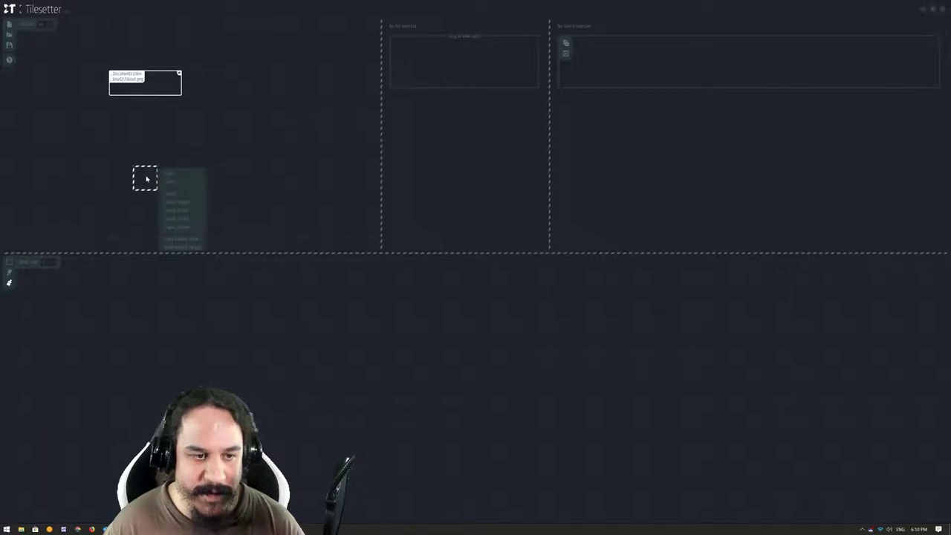
left_click(192, 242)
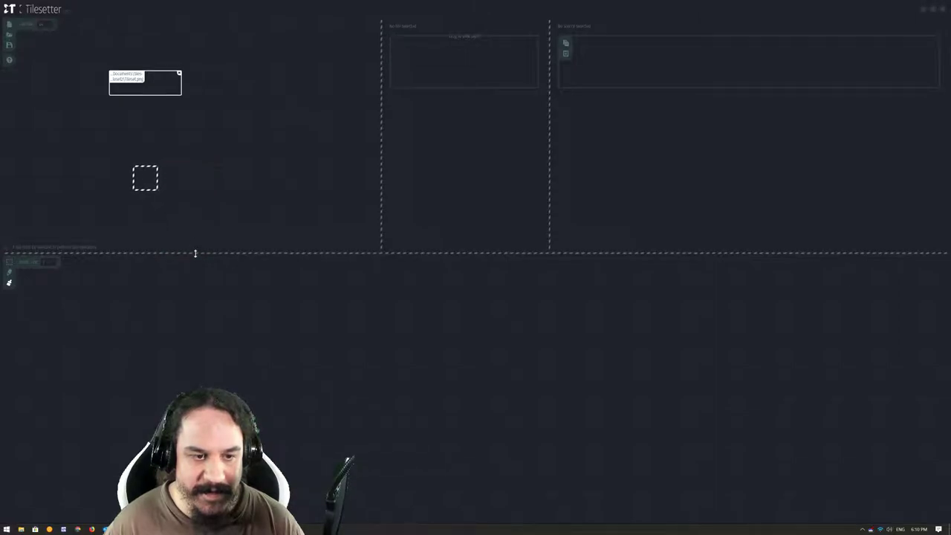
Enlarge Tilesetter's tileset area and snap Affinity Designer beside Tilesetter on screen.
left_click_drag(195, 254, 198, 329)
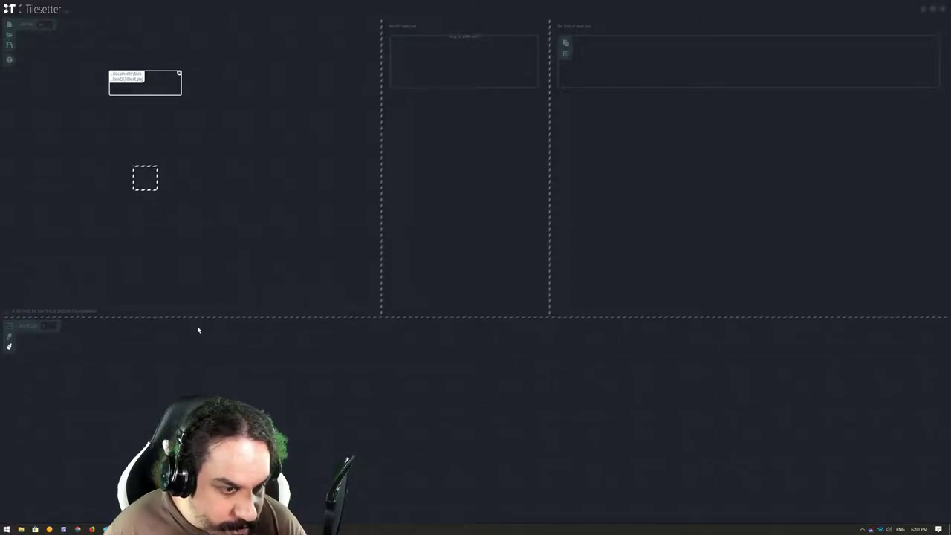
left_click_drag(140, 172, 153, 88)
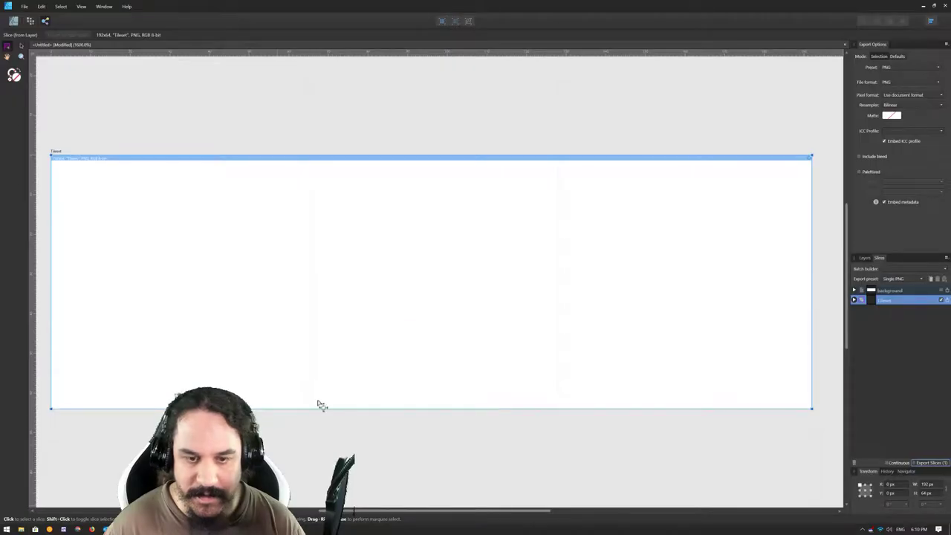
mouse_move(441, 2)
left_mouse_down()
mouse_move(445, 139)
mouse_move(525, 76)
mouse_move(949, 82)
left_mouse_up()
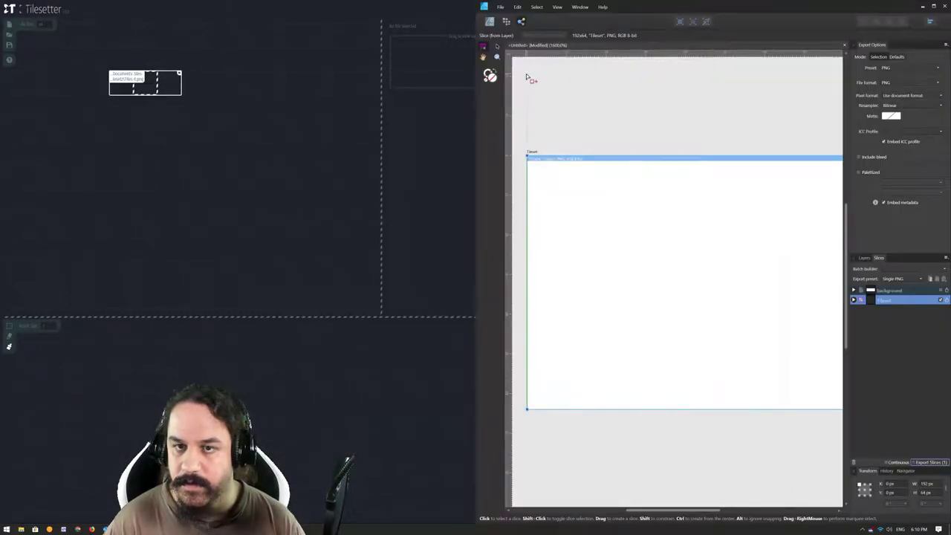
left_click(245, 104)
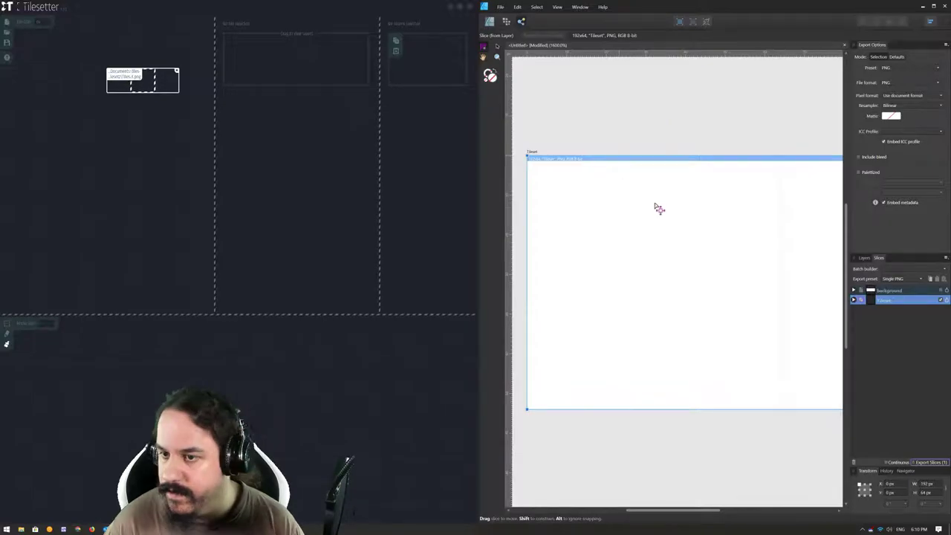
scroll(655, 347, "right", 2)
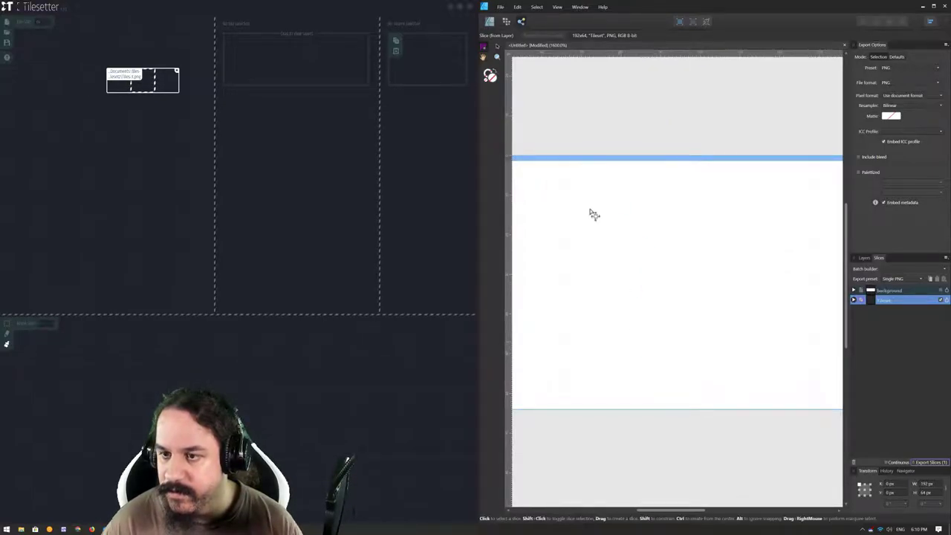
Draw a 64 × 64 px square over the middle tile, aligned to the tileset's top edge.
key("ctrl+1")
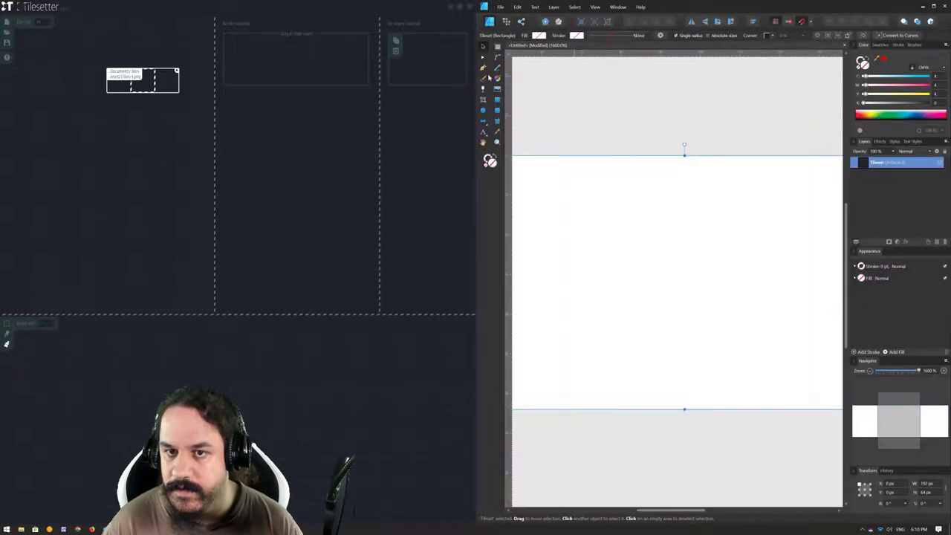
left_click(497, 101)
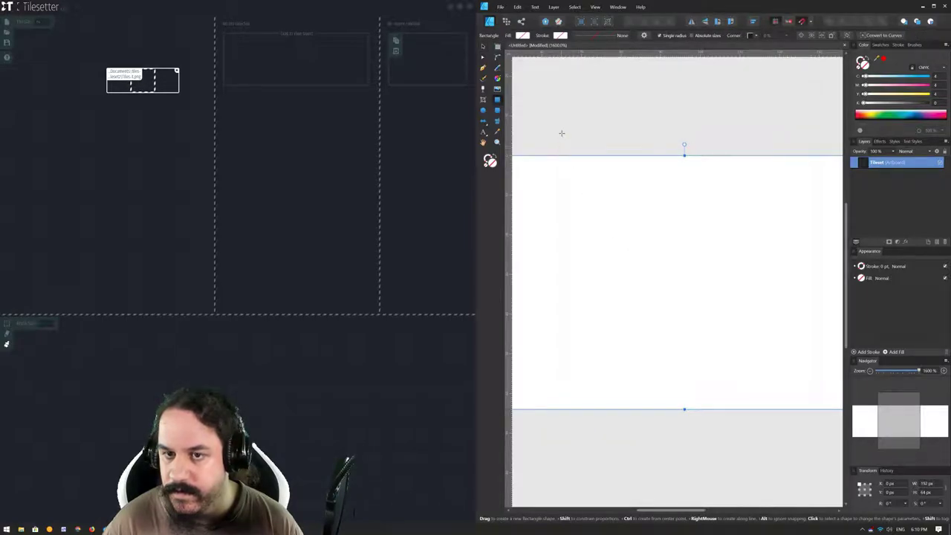
key("v")
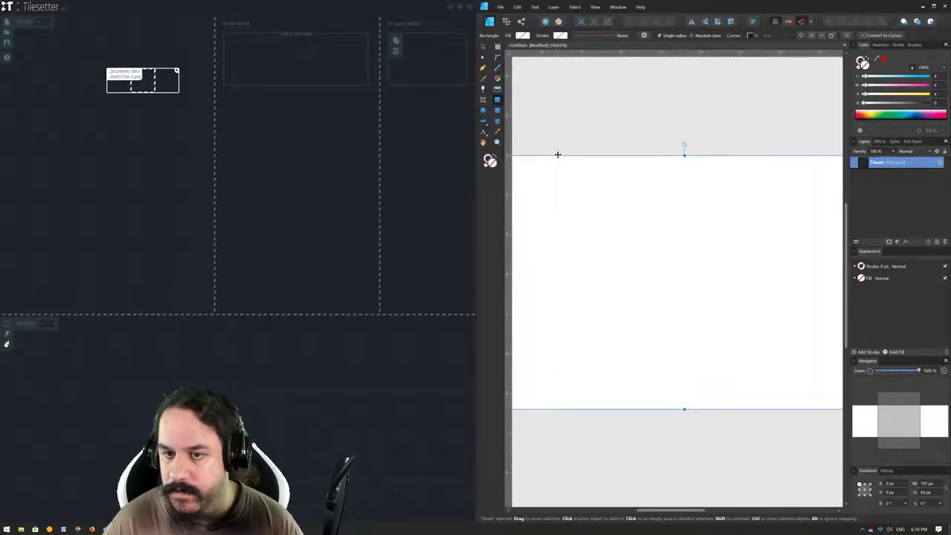
key("m")
left_click_drag(557, 162, 811, 408)
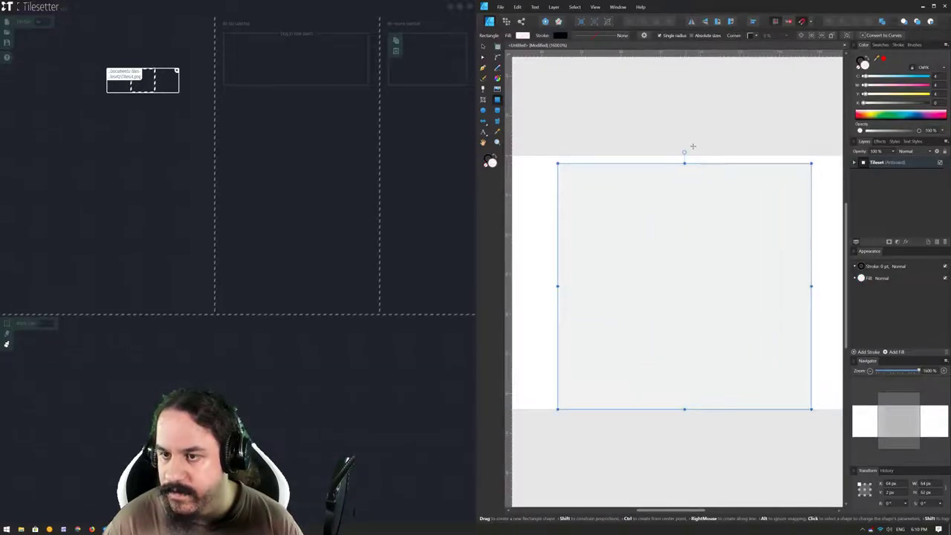
left_click_drag(683, 164, 683, 156)
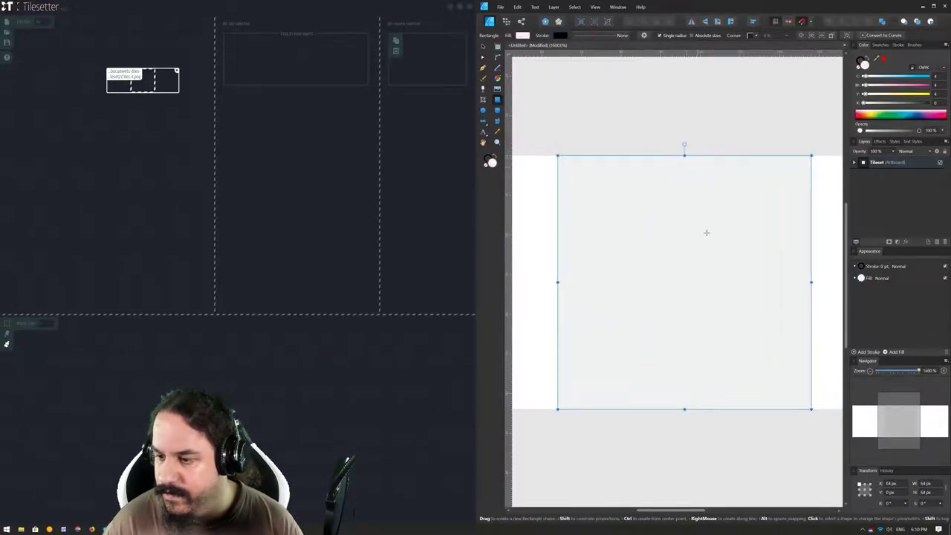
key("ctrl+s")
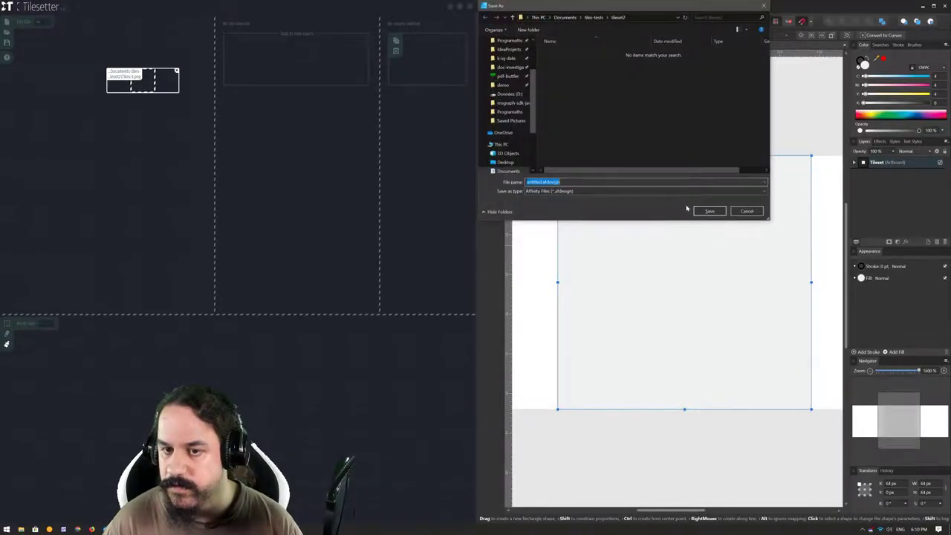
Replace the untitled file name with tileset2 and save as tileset2.afdesign in tileset2.
left_click(585, 181)
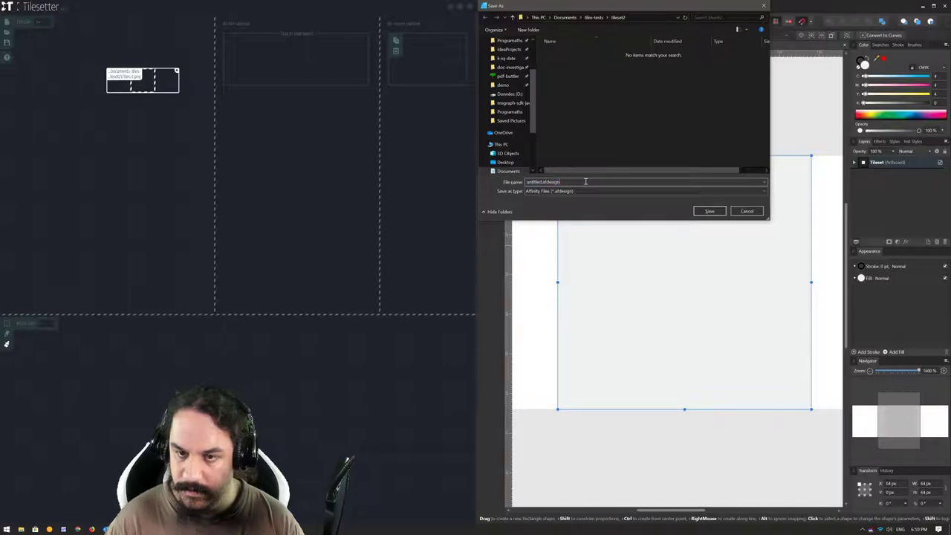
key("Home")
key("ctrl+shift+Right")
type("0")
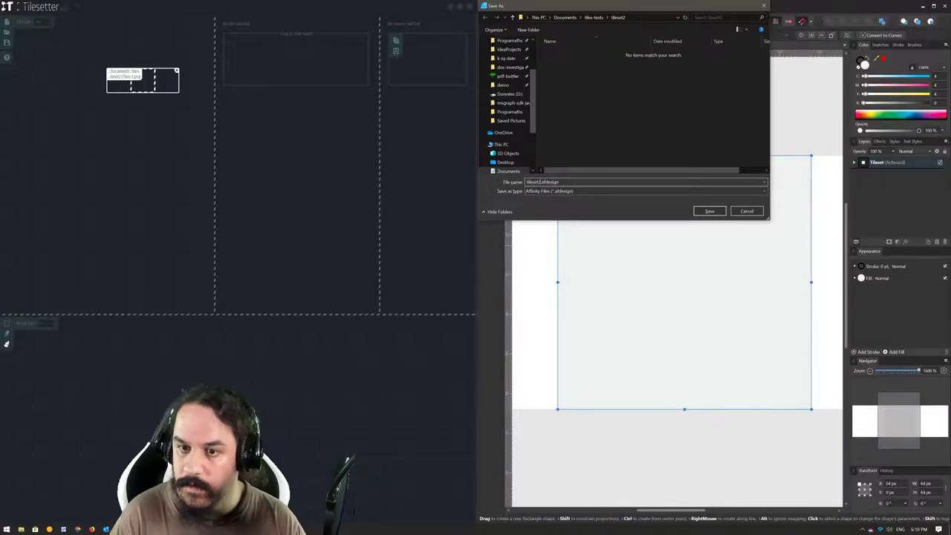
key("Return")
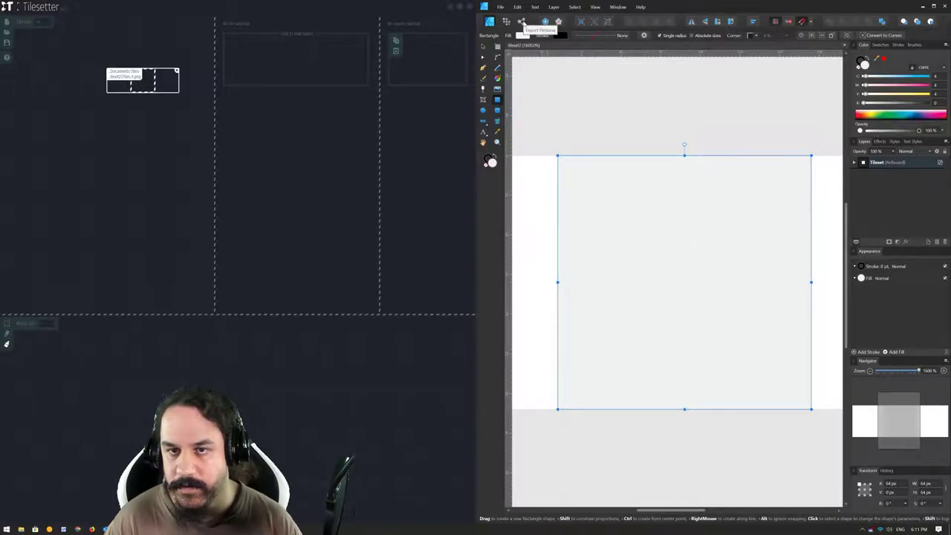
Enable Continuous export for the Tileset slice in the Export Persona, then return to Designer.
left_click(522, 21)
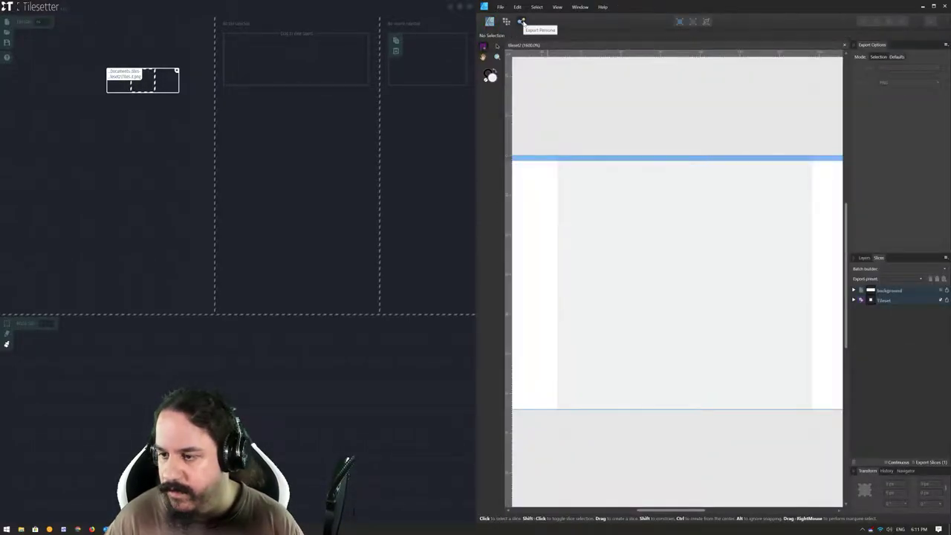
left_click(904, 465)
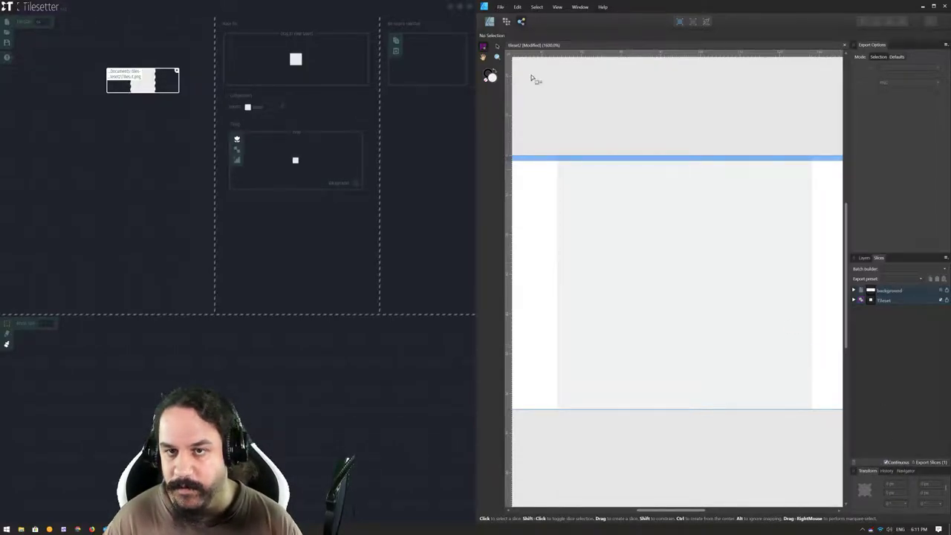
left_click(489, 21)
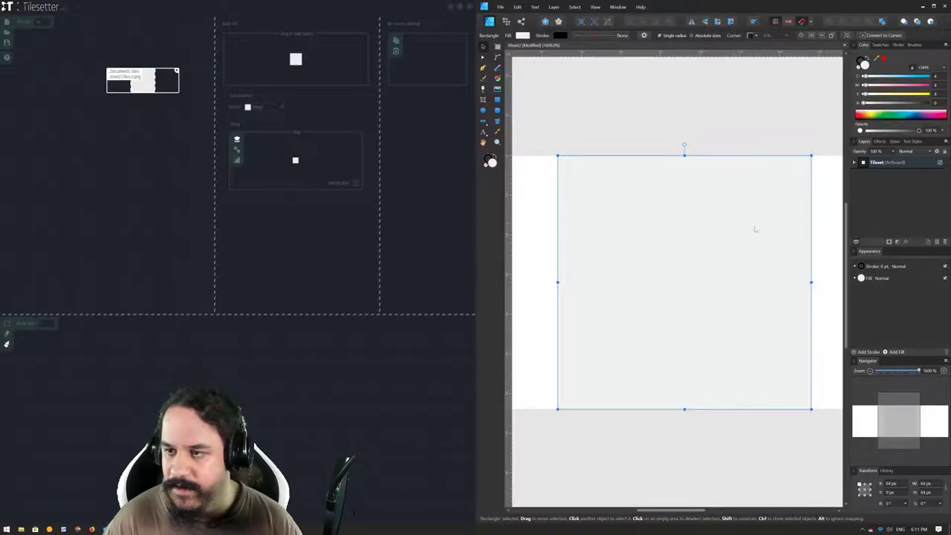
Try yellow, blue and magenta fills on the tile square before settling on green.
left_click(869, 116)
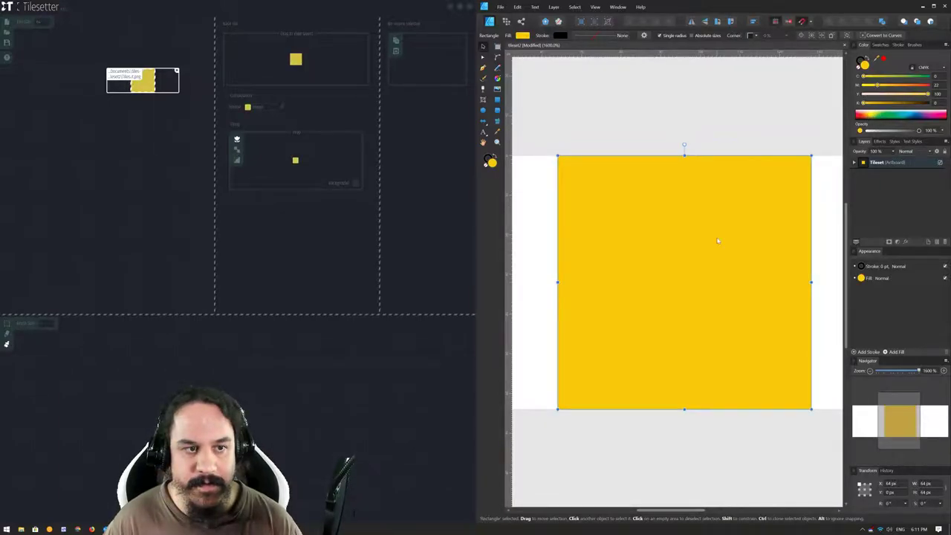
left_click(919, 117)
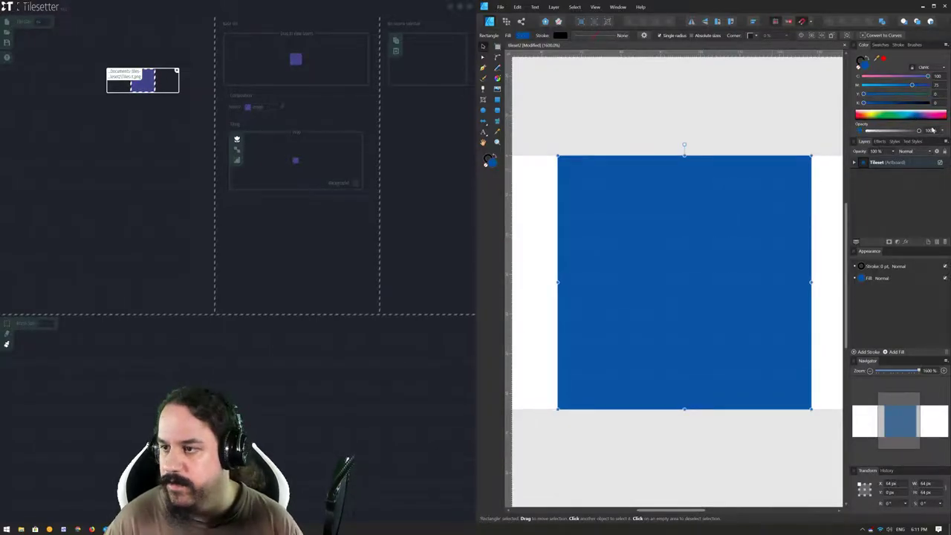
left_click(935, 117)
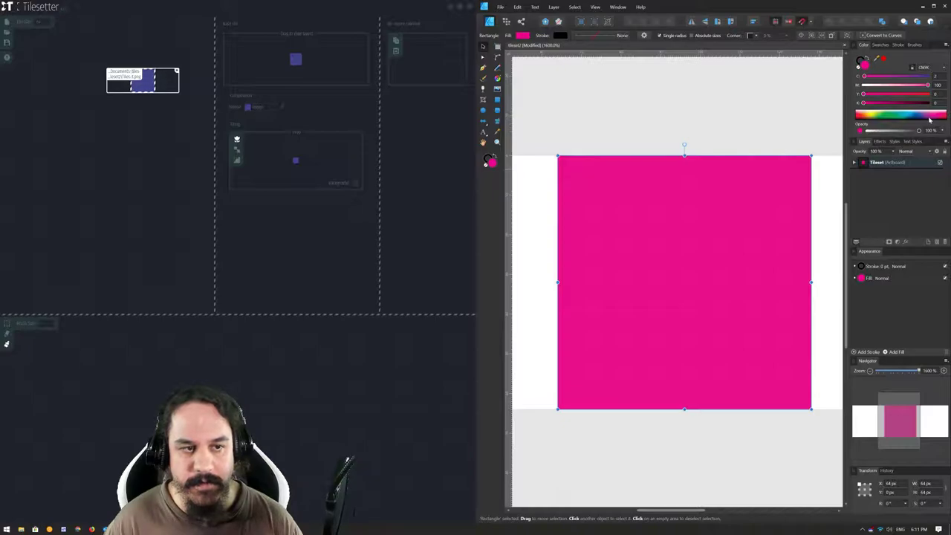
left_click(887, 116)
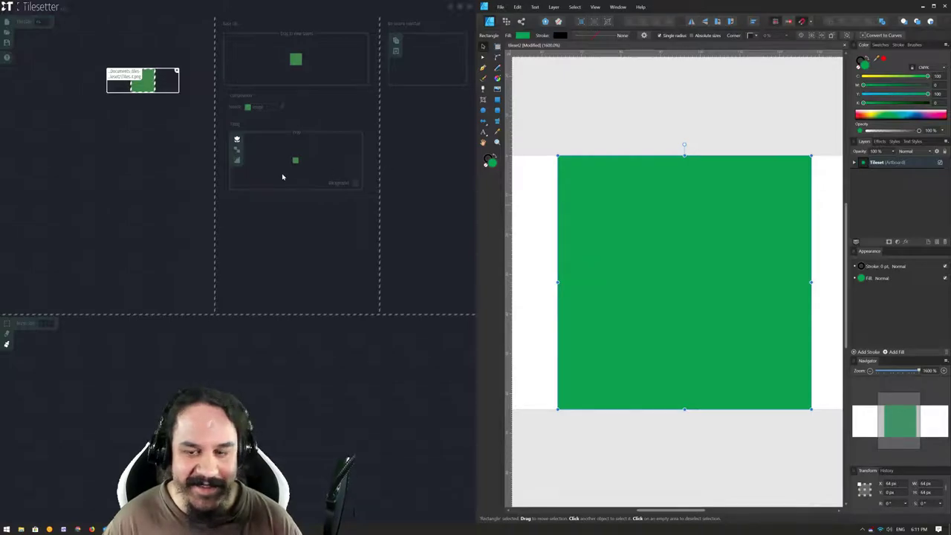
mouse_move(899, 421)
left_mouse_down()
mouse_move(931, 426)
mouse_move(896, 426)
left_mouse_up()
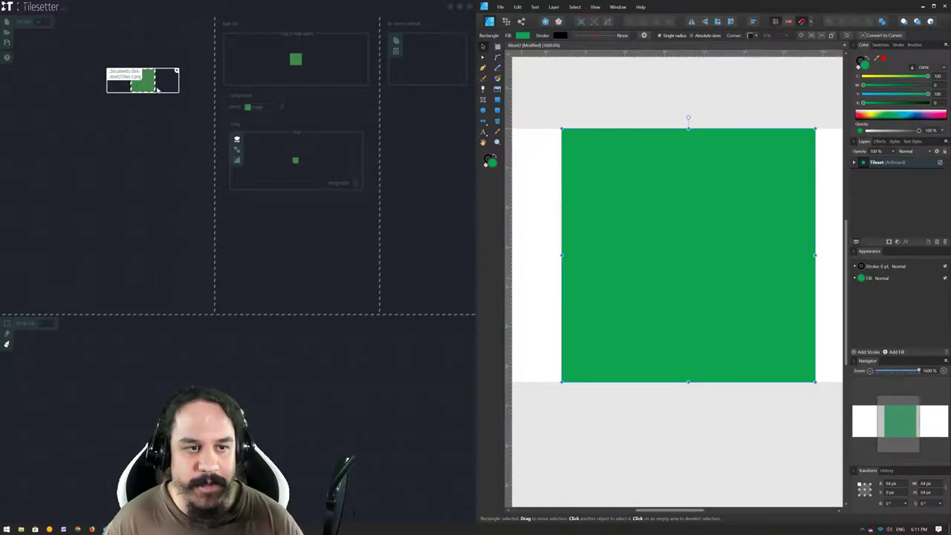
Place the green tile into an empty tile cell.
right_click(152, 88)
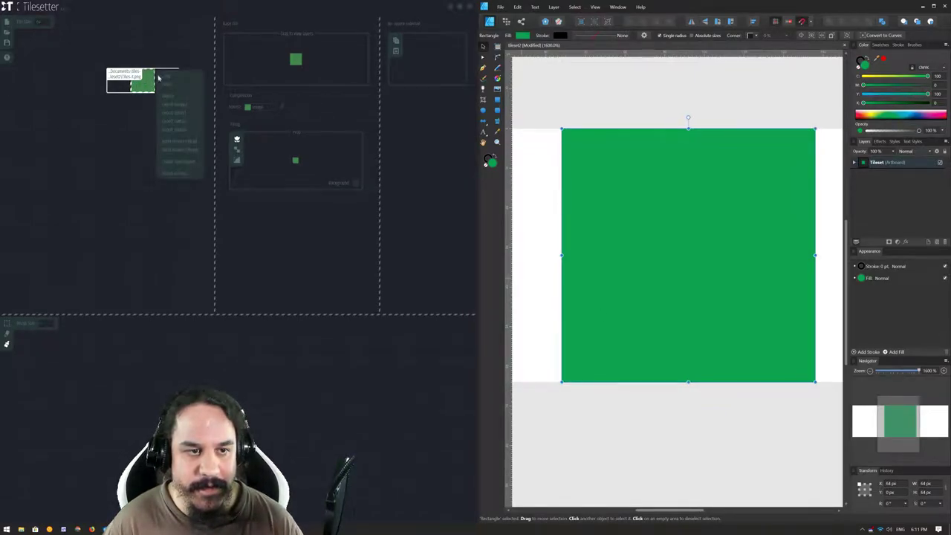
left_click(168, 77)
left_click(95, 172)
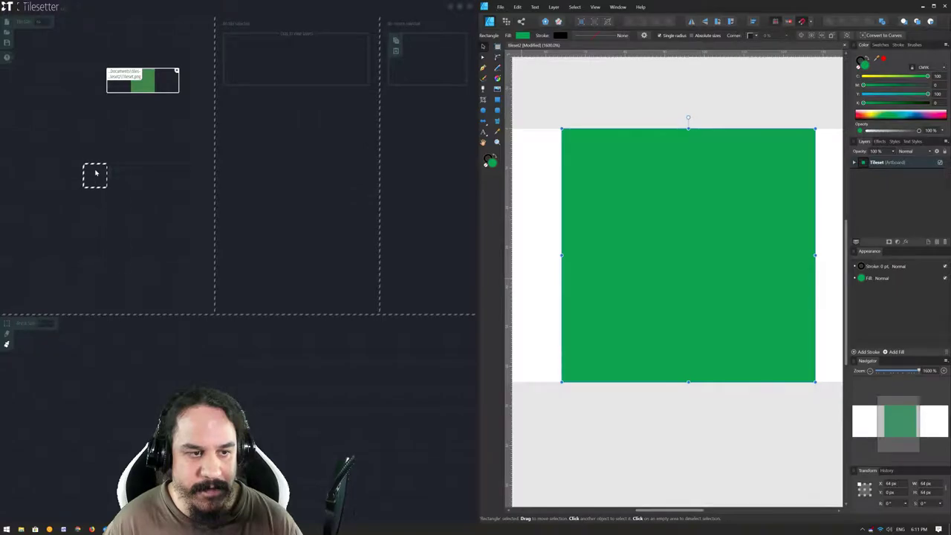
right_click(109, 166)
left_click(122, 182)
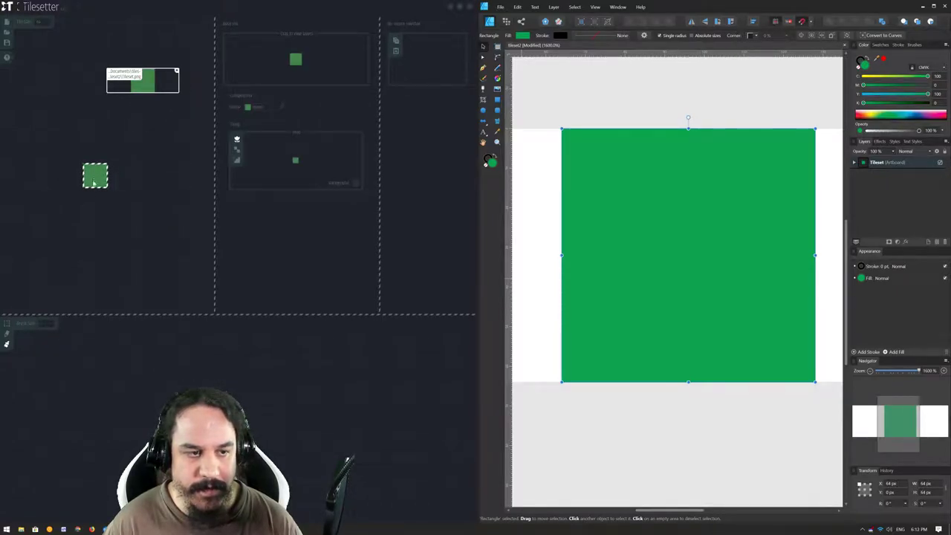
Generate green terrain from the tile, test-paint and erase it, and show the sample map.
right_click(94, 179)
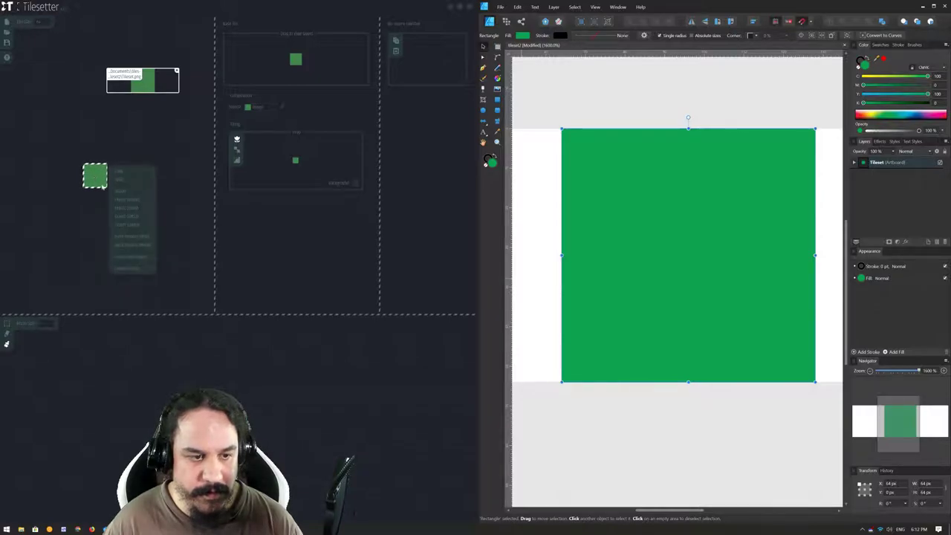
left_click(145, 240)
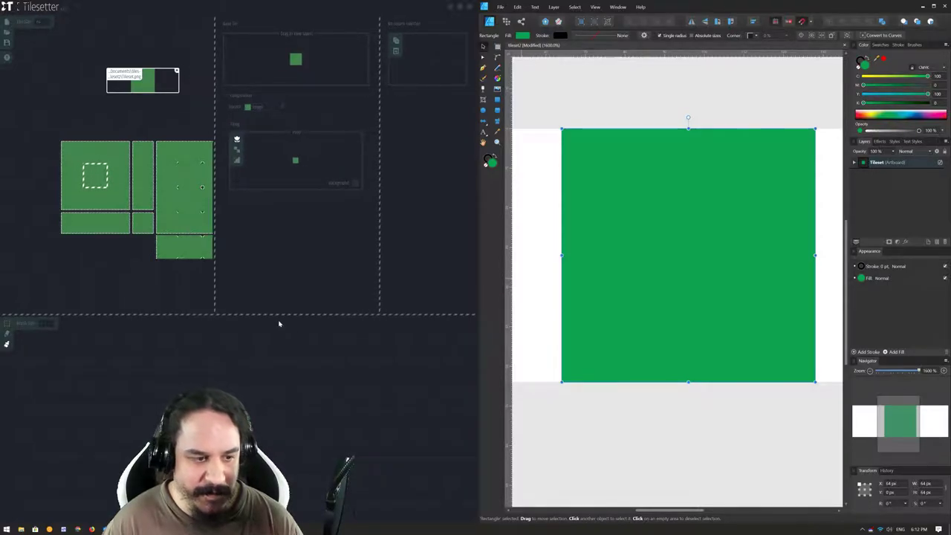
left_click_drag(125, 377, 128, 424)
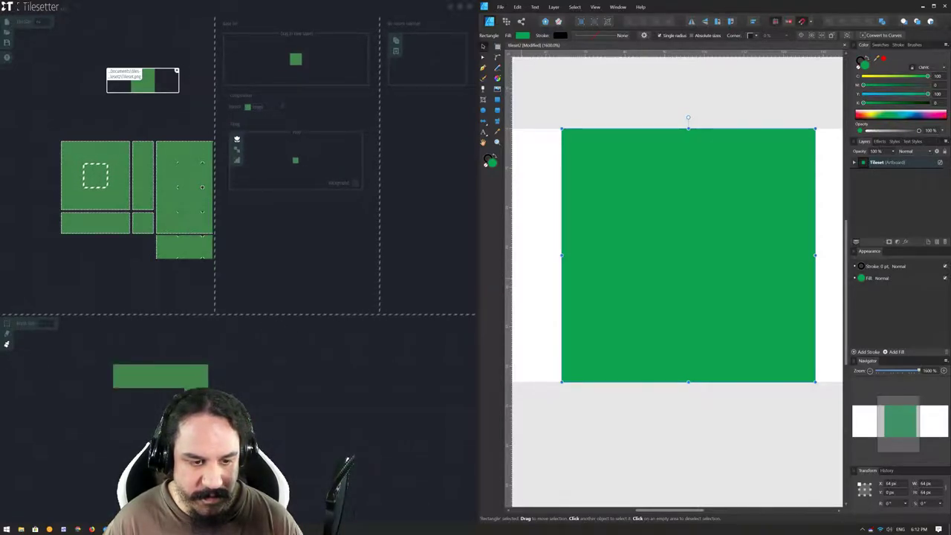
mouse_move(200, 401)
left_mouse_down()
mouse_move(195, 374)
mouse_move(123, 427)
mouse_move(113, 368)
left_mouse_up()
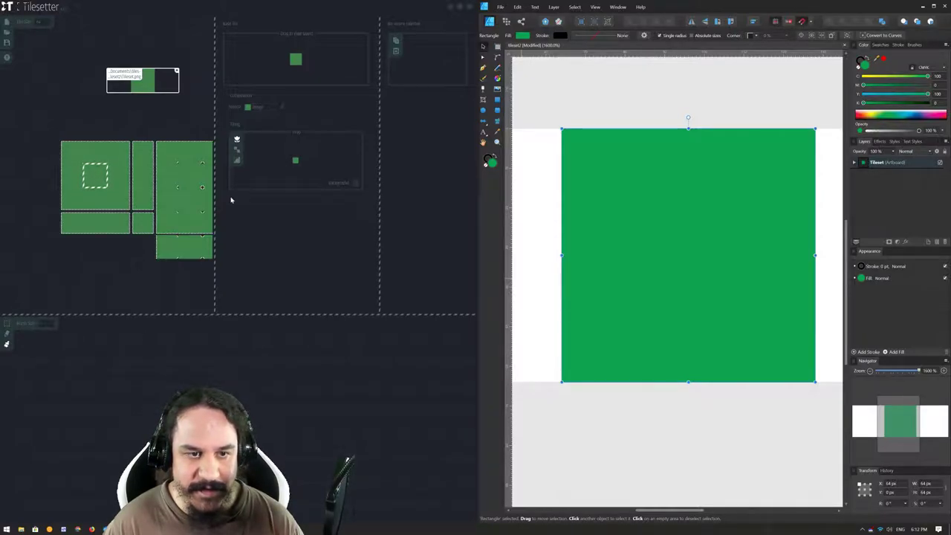
left_click(237, 151)
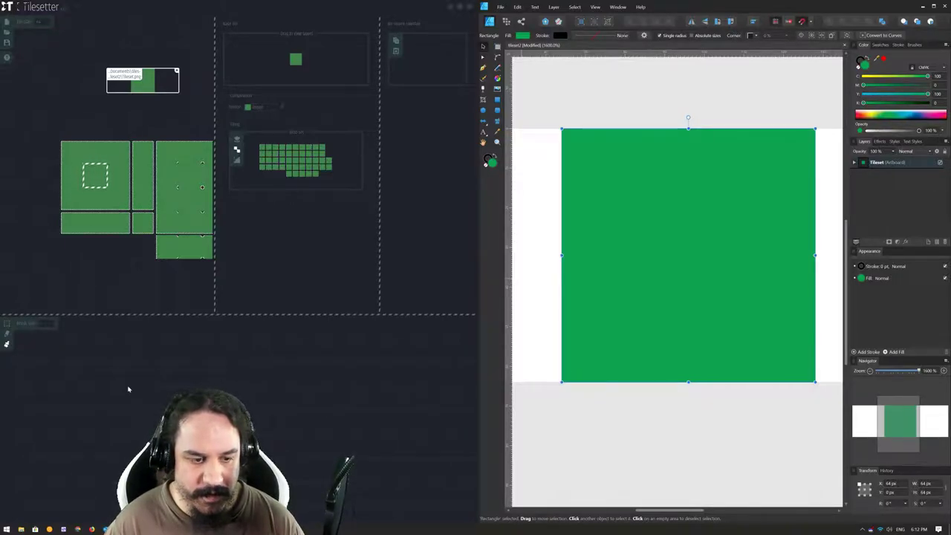
Paint a large green terrain rectangle on the map, filling its lower-left and upper-left gaps.
mouse_move(125, 377)
left_mouse_down()
mouse_move(149, 397)
mouse_move(123, 427)
mouse_move(201, 346)
mouse_move(116, 354)
mouse_move(245, 361)
mouse_move(229, 365)
mouse_move(271, 409)
mouse_move(271, 445)
left_mouse_up()
left_click_drag(90, 439, 111, 446)
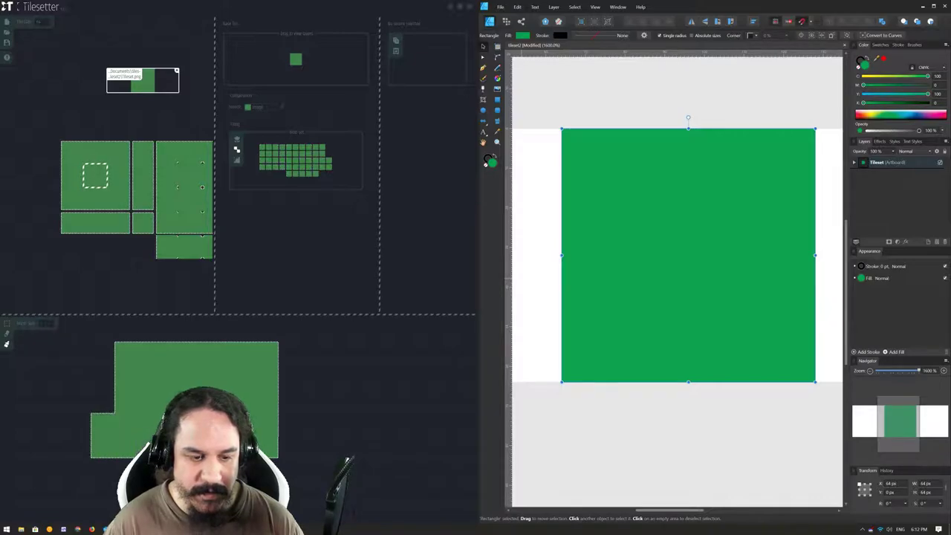
left_click_drag(102, 349, 106, 403)
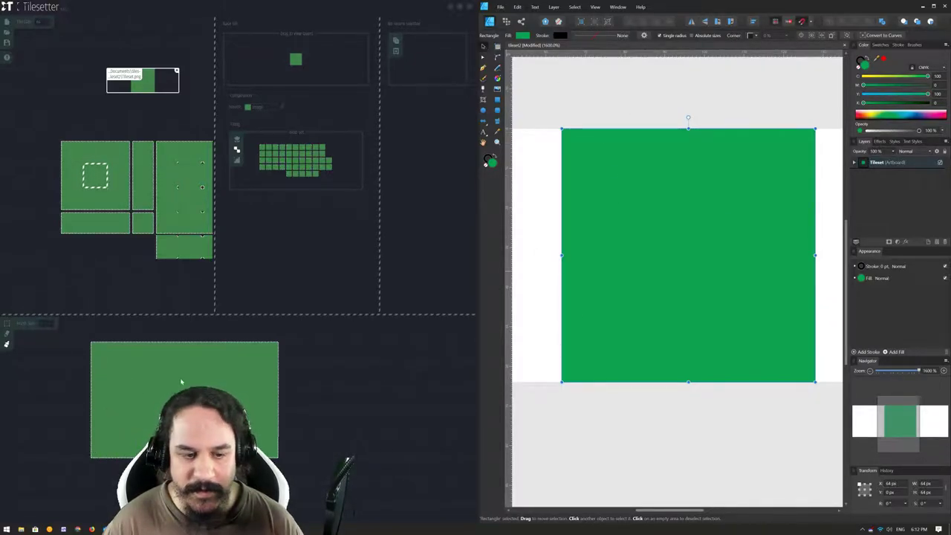
Draw a yellow circle on the green tile and place it in the top-left corner.
left_click(484, 111)
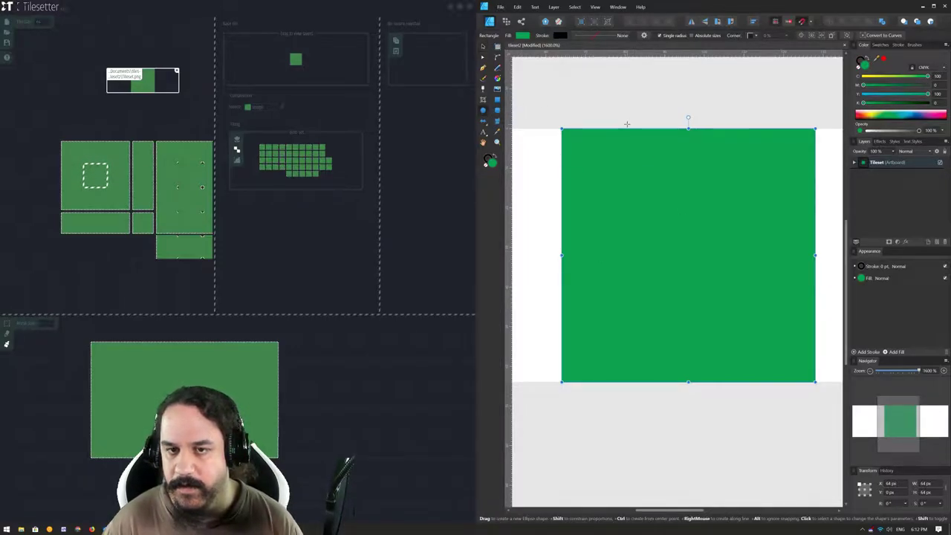
left_click_drag(600, 187, 684, 271)
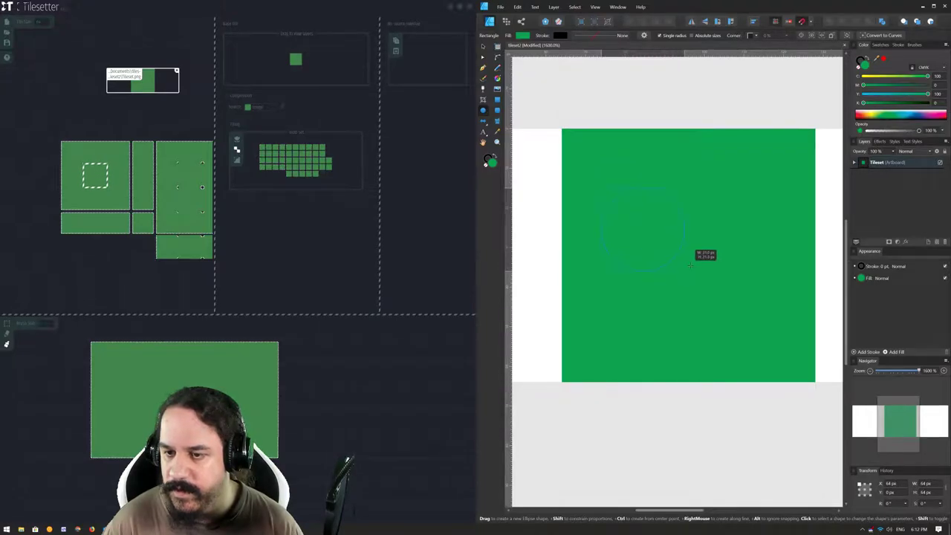
left_click(871, 116)
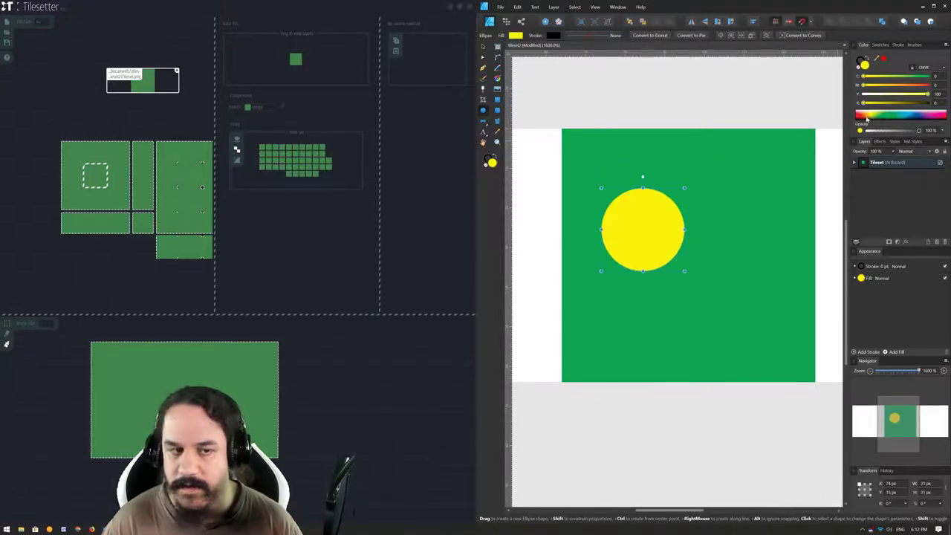
left_click(483, 46)
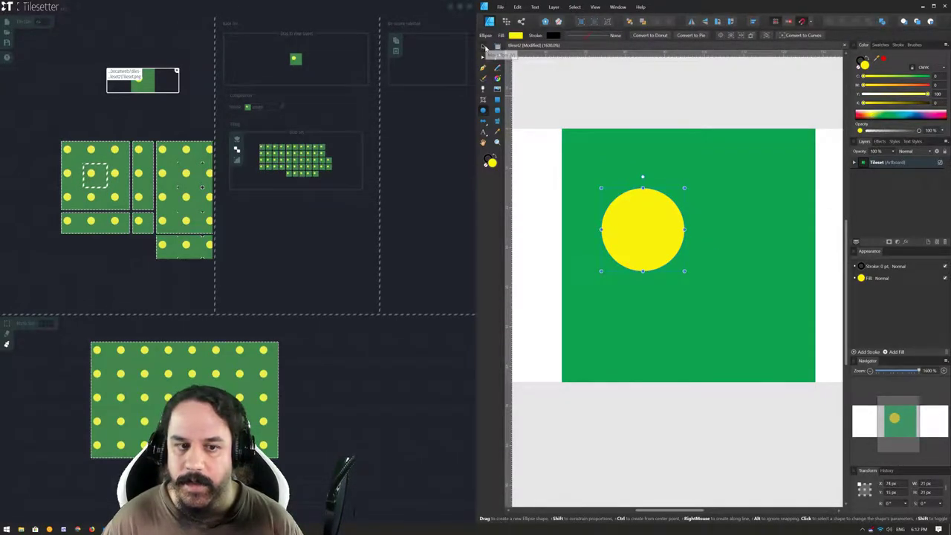
mouse_move(640, 229)
left_mouse_down()
mouse_move(630, 183)
mouse_move(605, 170)
left_mouse_up()
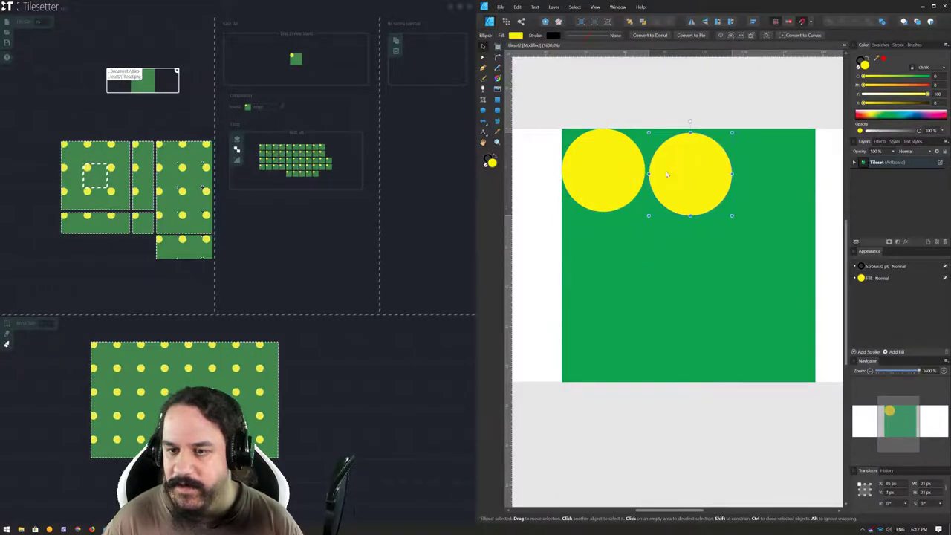
Alt-drag copies of the dot into the other corners and centre, aligning them to the edges.
left_click_drag(581, 170, 663, 170)
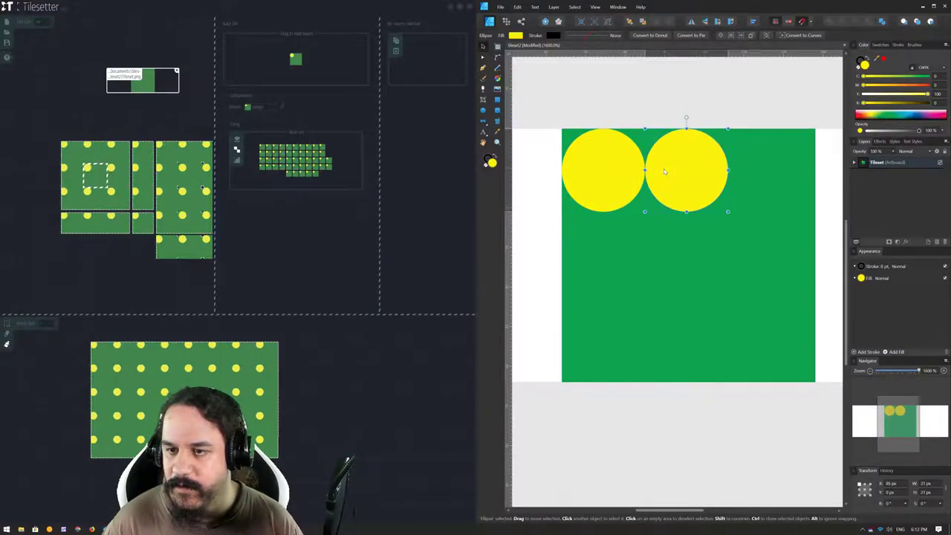
mouse_move(692, 183)
left_mouse_down()
mouse_move(768, 175)
mouse_move(714, 267)
left_mouse_up()
left_click(702, 171)
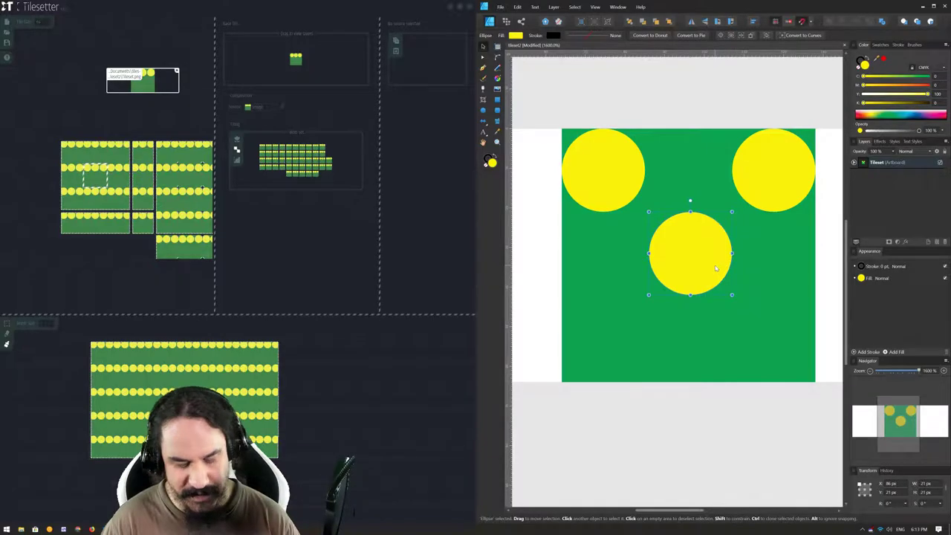
mouse_move(702, 261)
left_mouse_down()
mouse_move(620, 333)
mouse_move(607, 326)
mouse_move(762, 329)
left_mouse_up()
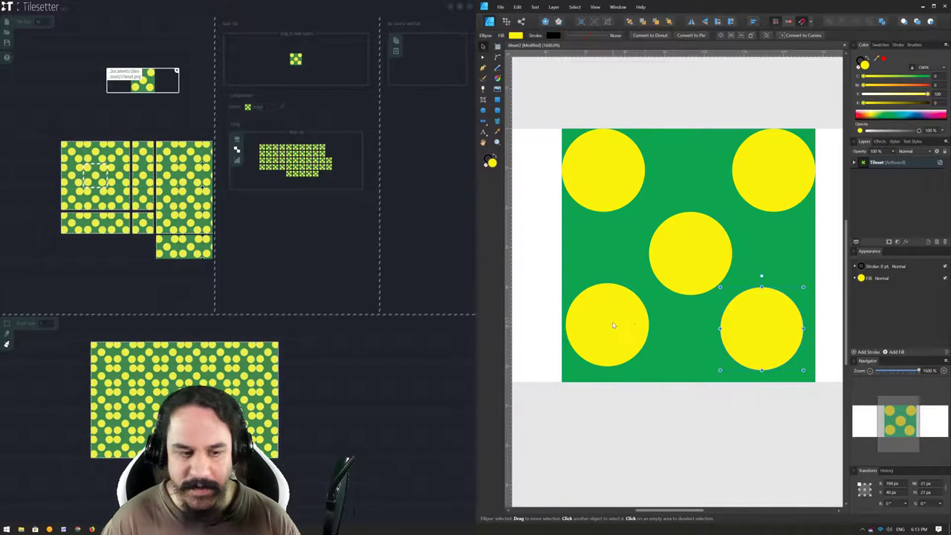
left_click_drag(614, 328, 625, 335)
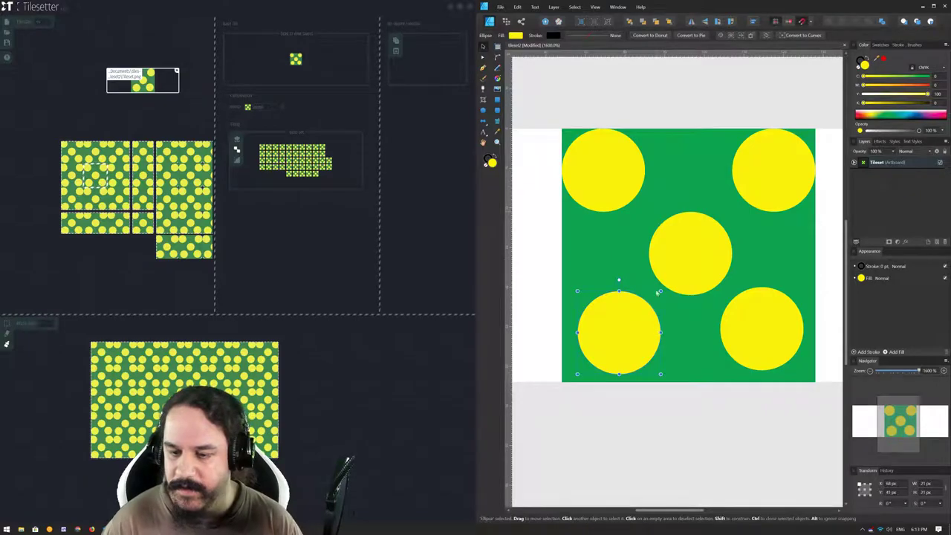
Draw a yellow bar across the top edge of the blank left tile.
scroll(605, 223, "left", 2)
scroll(607, 230, "left", 3)
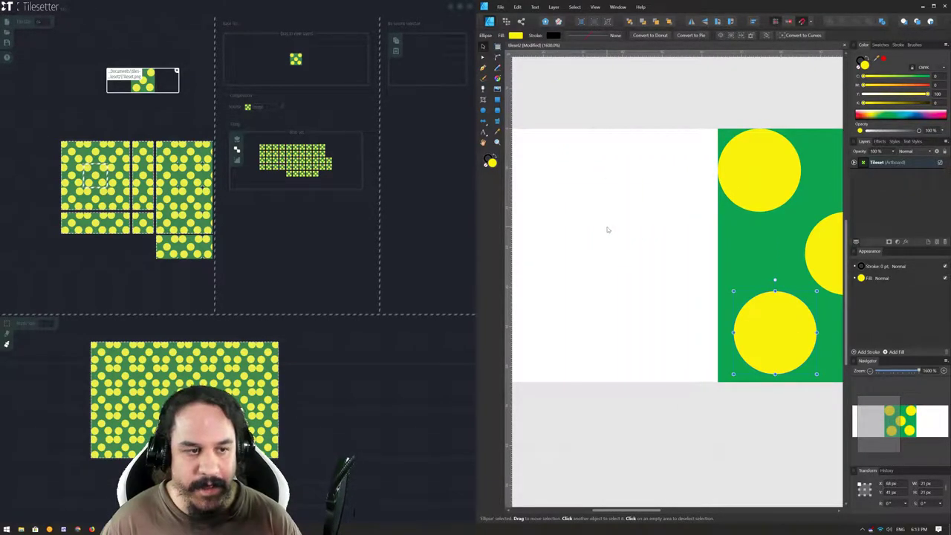
scroll(607, 229, "left", 1)
scroll(660, 227, "left", 1)
scroll(665, 223, "right", 1)
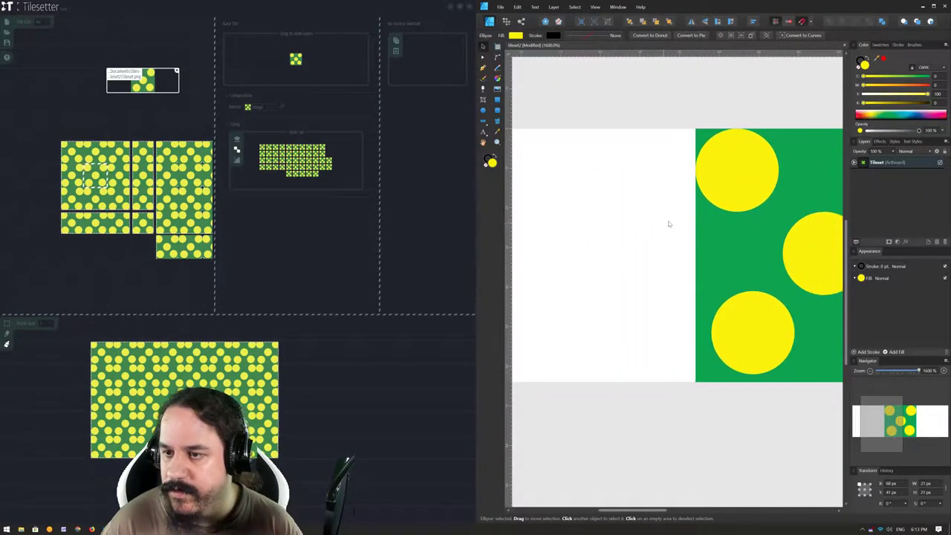
scroll(630, 212, "left", 1)
scroll(626, 216, "left", 1)
scroll(625, 216, "right", 1)
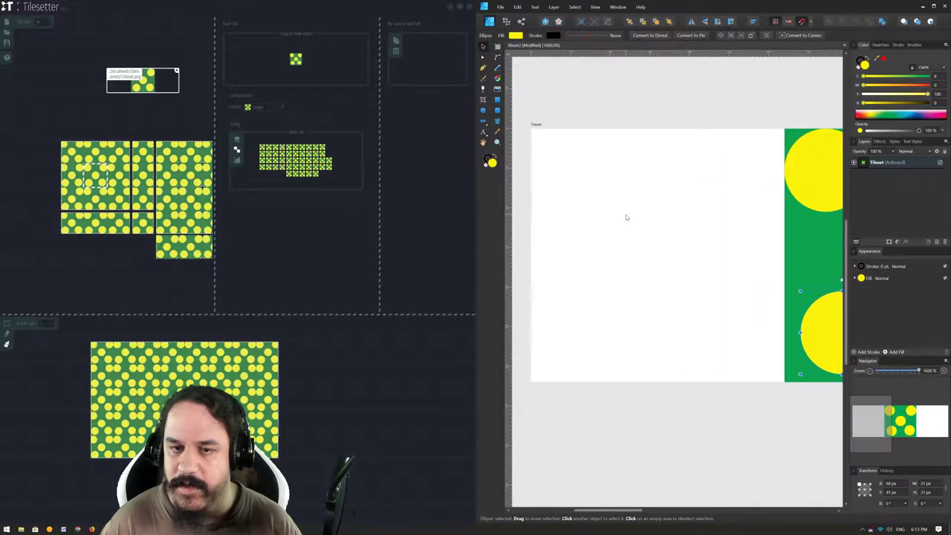
left_click(496, 99)
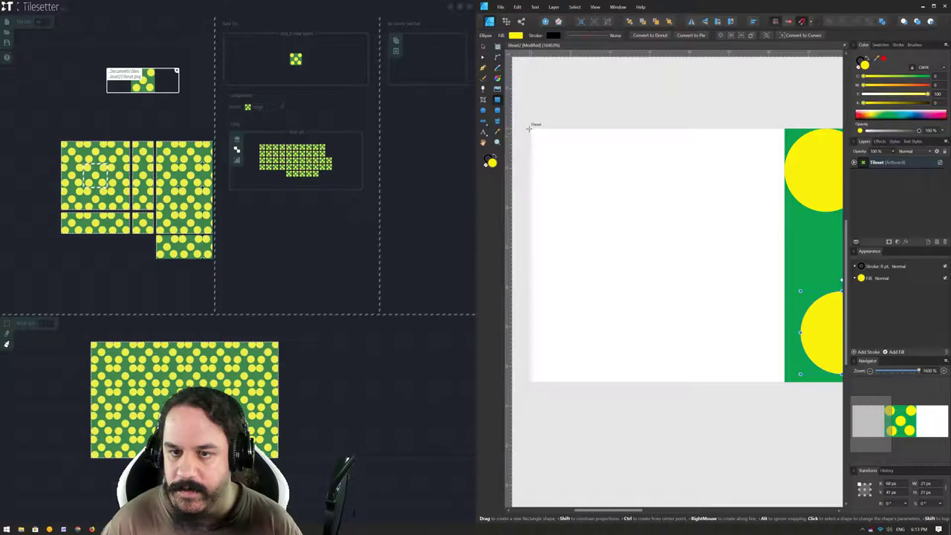
left_click_drag(530, 129, 783, 156)
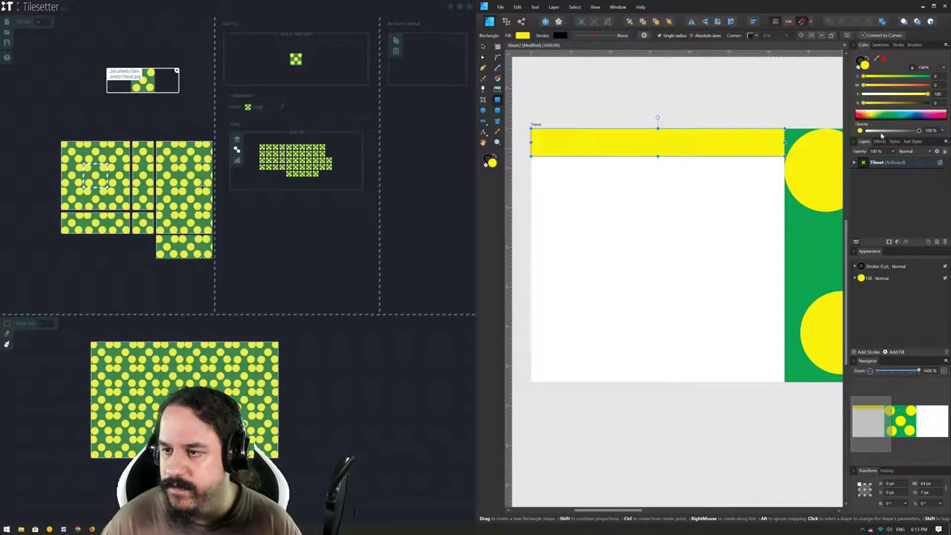
Give the yellow bar a 3D layer effect, deselect it and save the file.
left_click(905, 241)
left_click(605, 228)
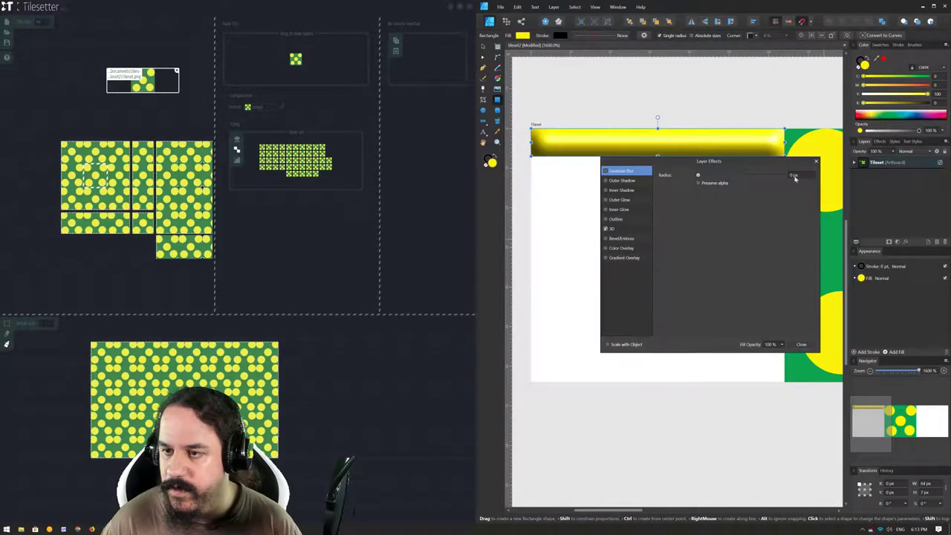
left_click(815, 161)
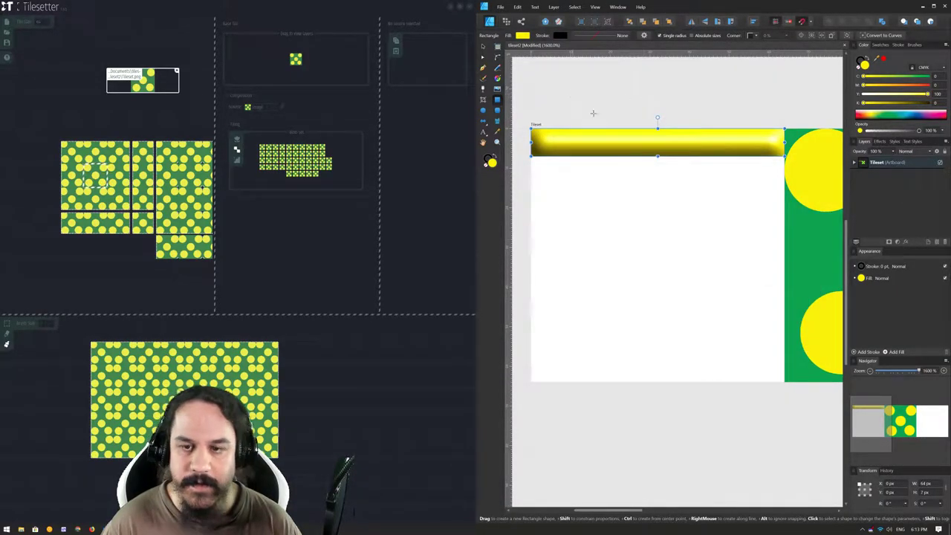
left_click(564, 92)
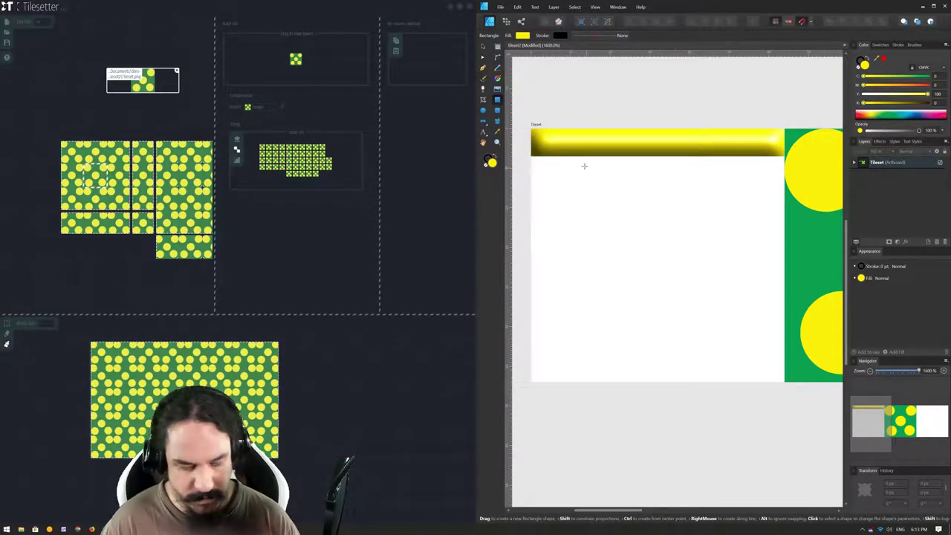
key("ctrl+s")
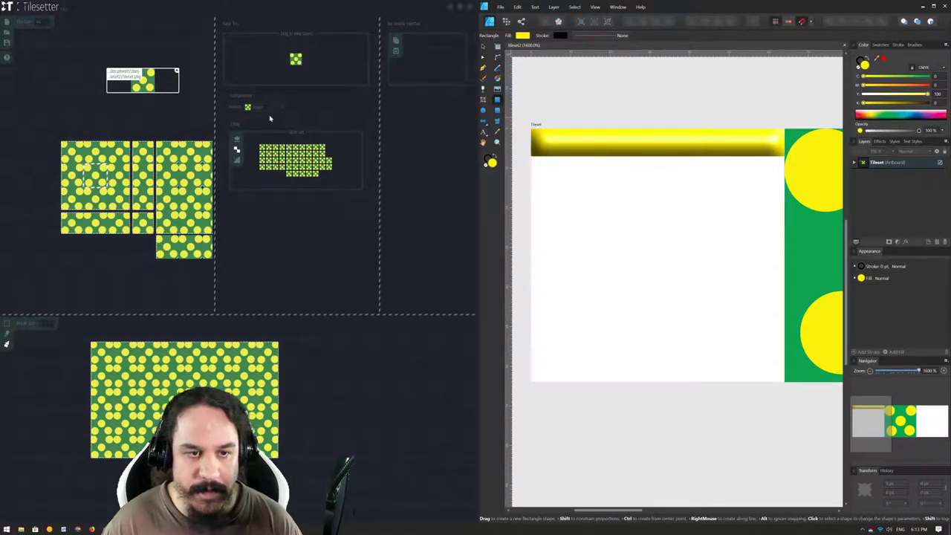
Open the tile's composition options and pick a shape option for the first edge tile.
left_click(80, 137)
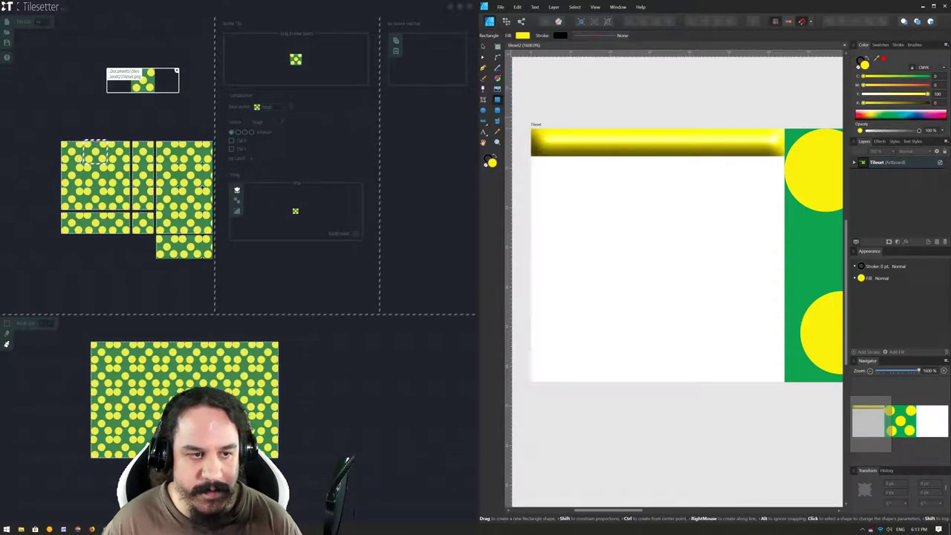
left_click(260, 128)
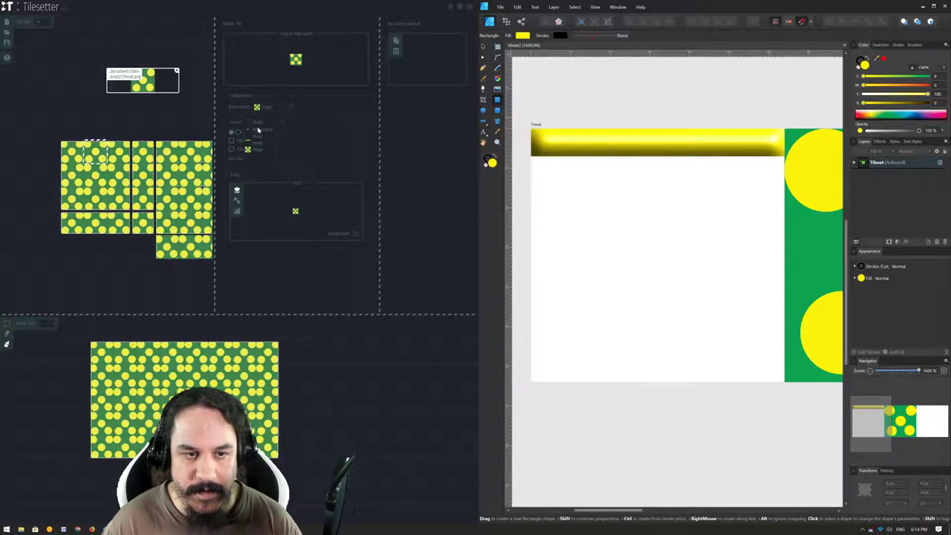
left_click(255, 127)
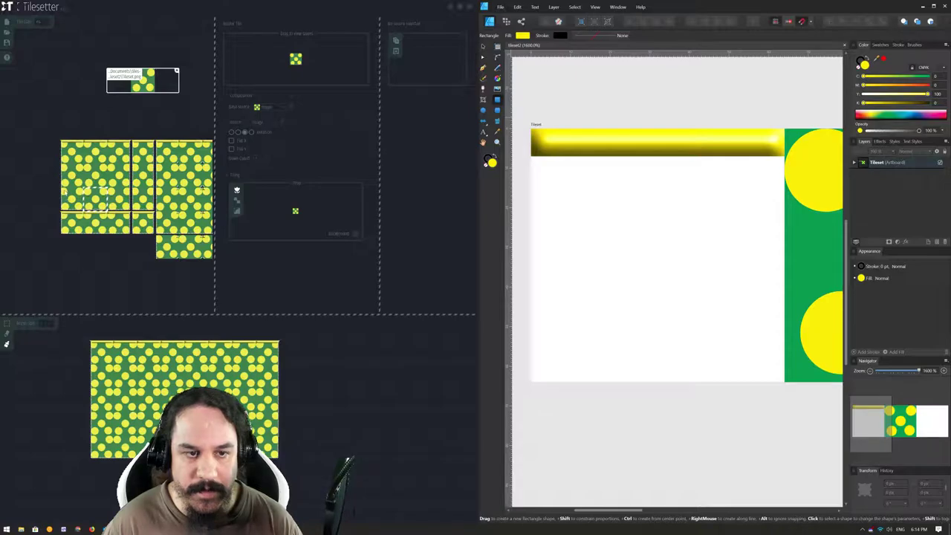
left_click(73, 194)
left_click(71, 174)
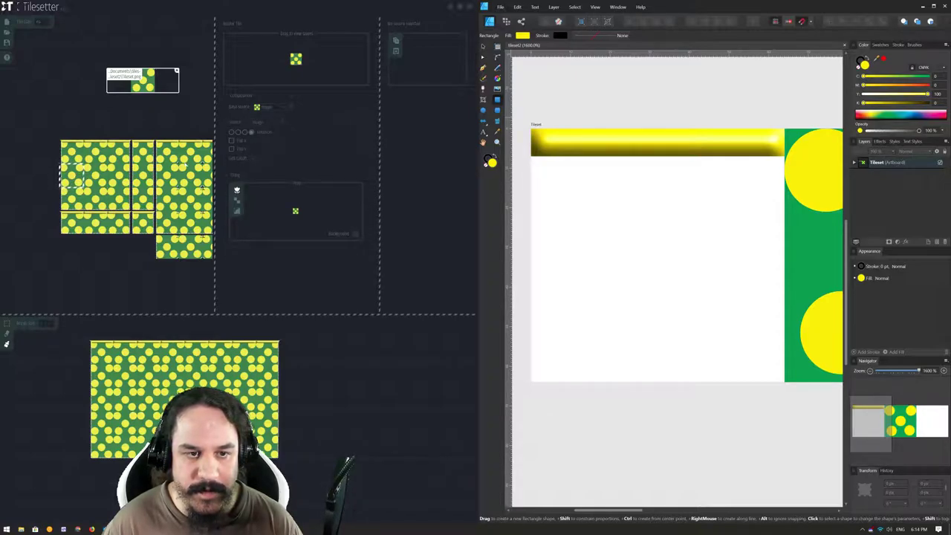
left_click(267, 130)
left_click(264, 141)
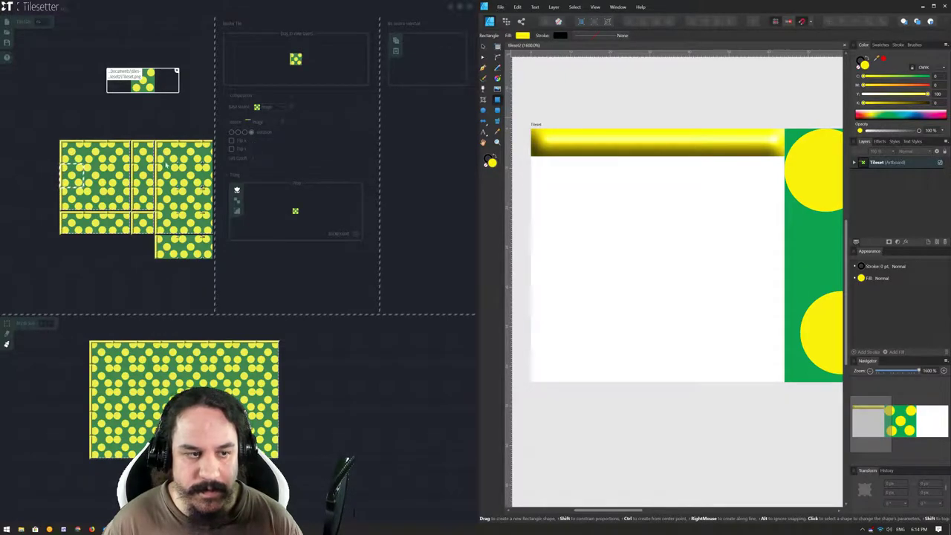
Set shape options for the right and lower-left tiles so edges use the yellow border.
left_click(123, 175)
left_click(266, 126)
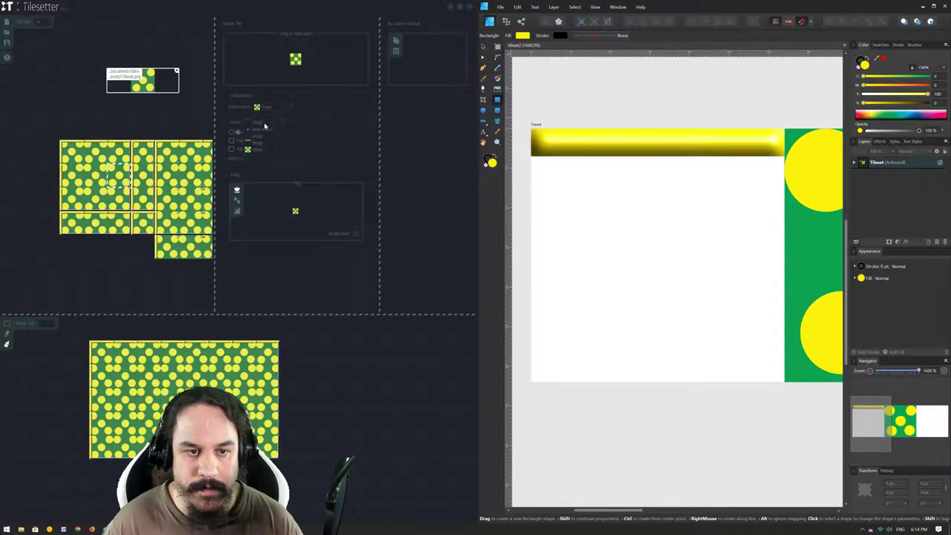
left_click(258, 141)
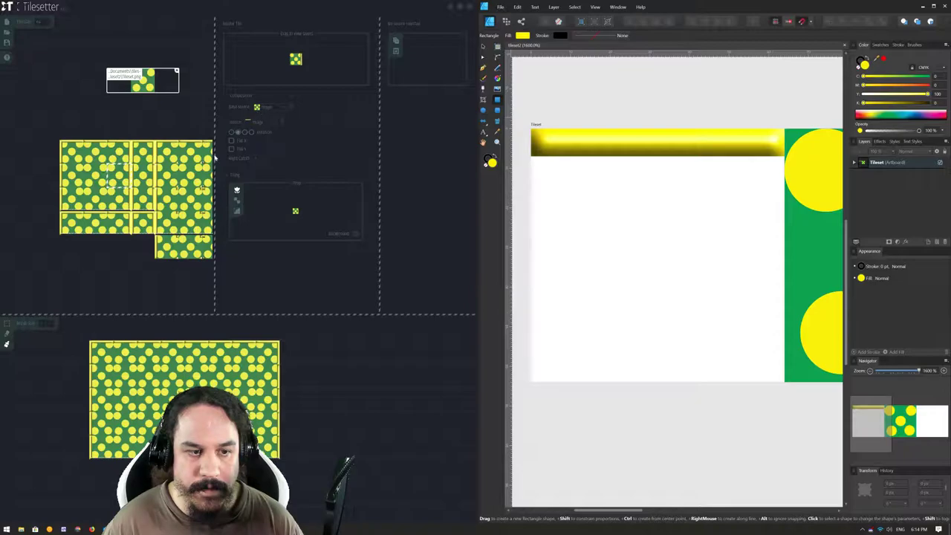
left_click(95, 199)
left_click(269, 127)
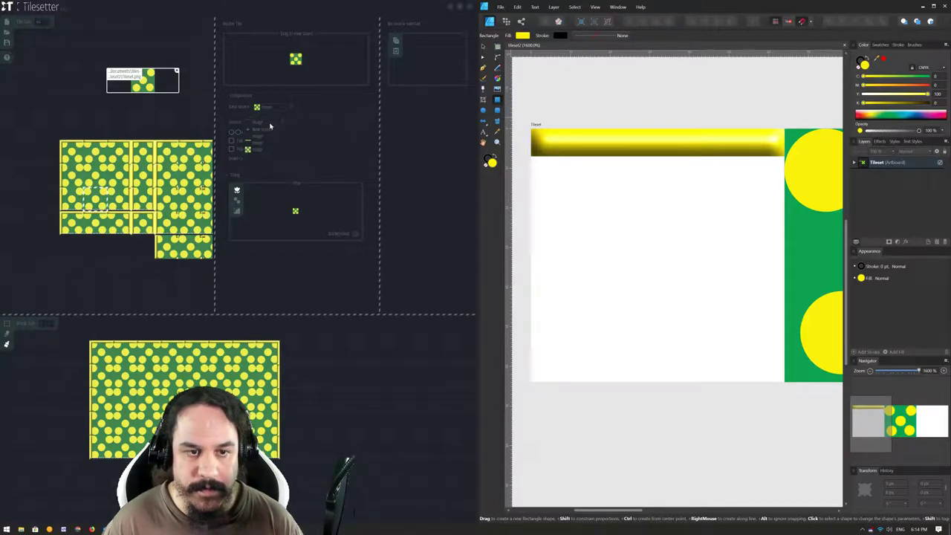
left_click(259, 143)
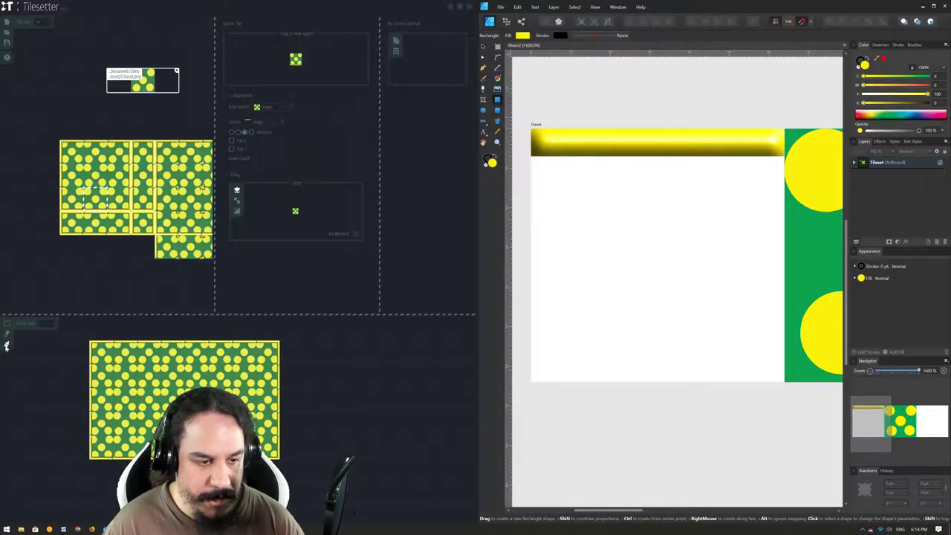
Paint a connected terrain path to the right and widen the left area, erasing one stray tile.
left_click(292, 398)
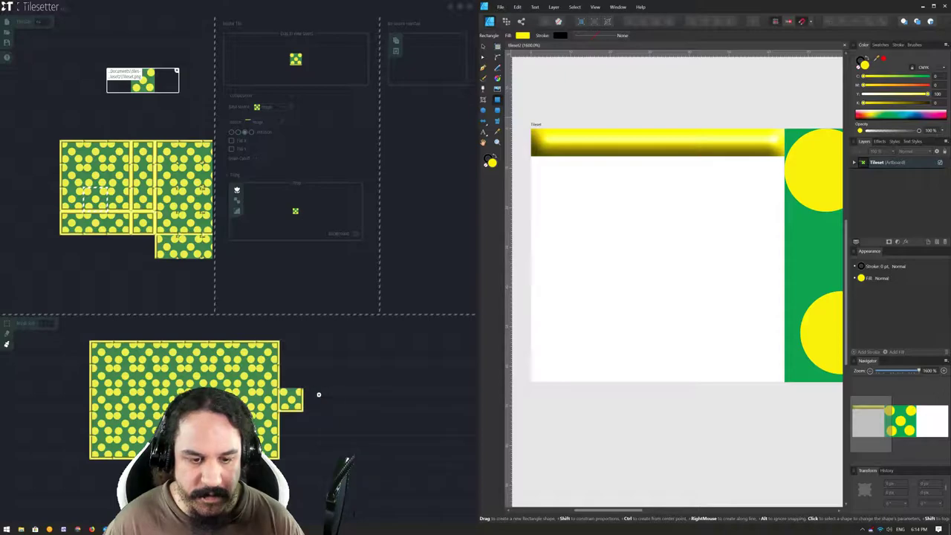
right_click(293, 389)
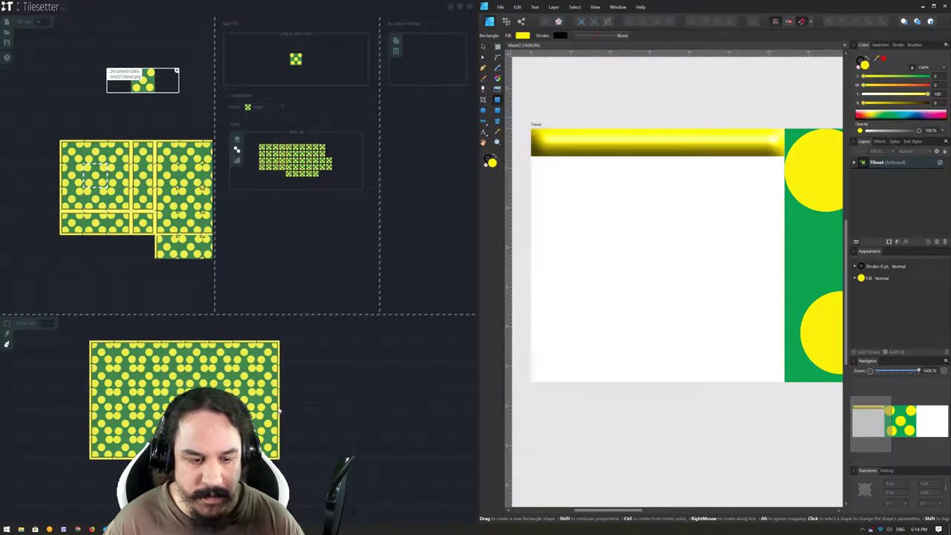
mouse_move(279, 410)
left_mouse_down()
mouse_move(340, 399)
mouse_move(339, 434)
mouse_move(355, 450)
mouse_move(388, 407)
mouse_move(367, 377)
mouse_move(362, 436)
mouse_move(363, 354)
mouse_move(338, 374)
mouse_move(379, 353)
left_mouse_up()
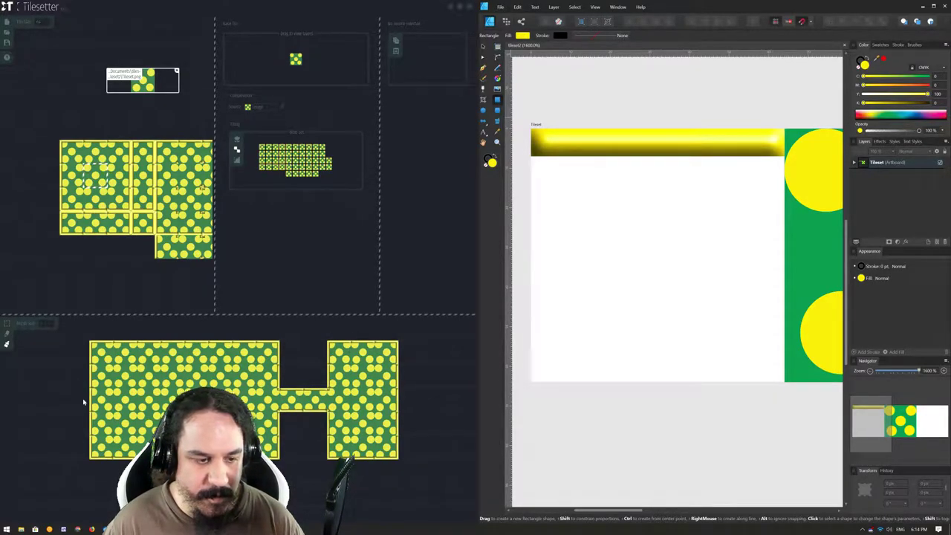
mouse_move(83, 402)
left_mouse_down()
mouse_move(46, 400)
mouse_move(74, 375)
left_mouse_up()
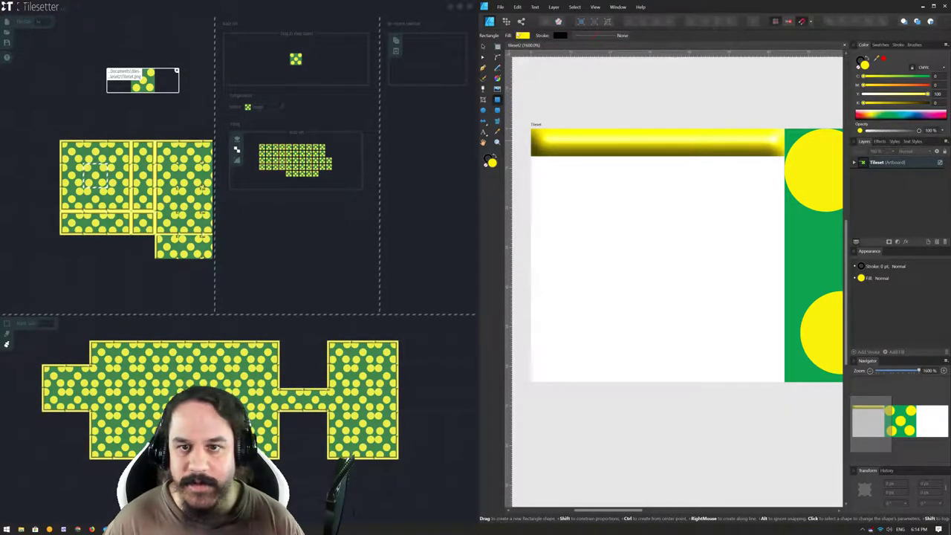
Select the yellow bar and check the Snapping options for pixel alignment.
left_click(483, 47)
left_click(604, 141)
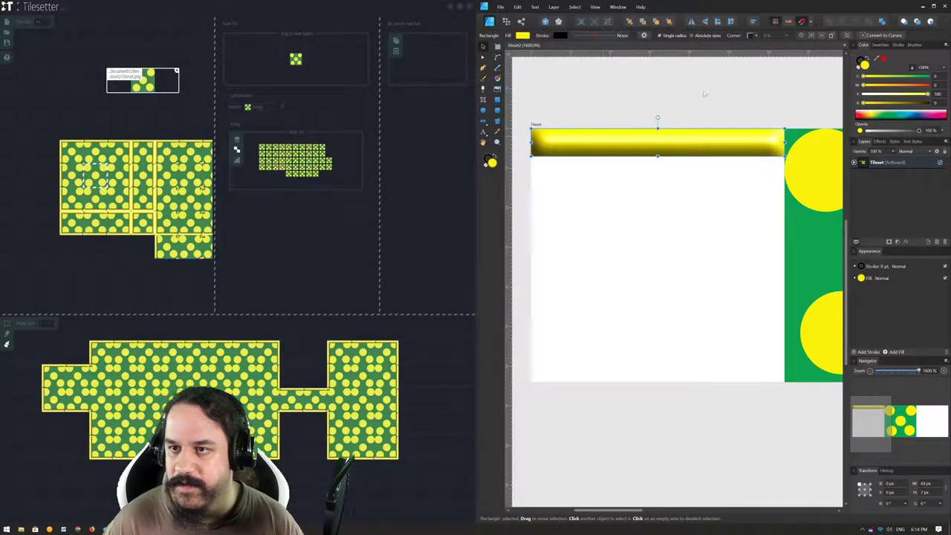
left_click(809, 22)
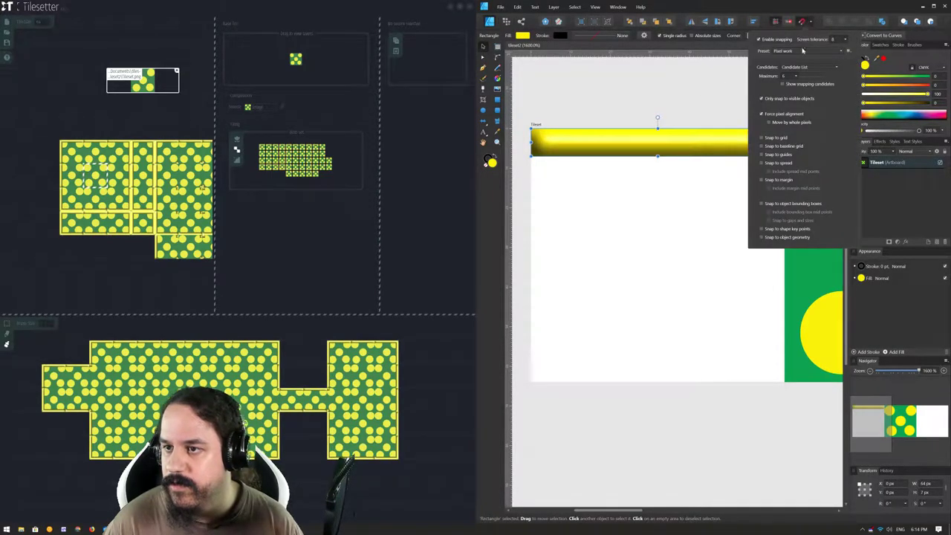
left_click(809, 21)
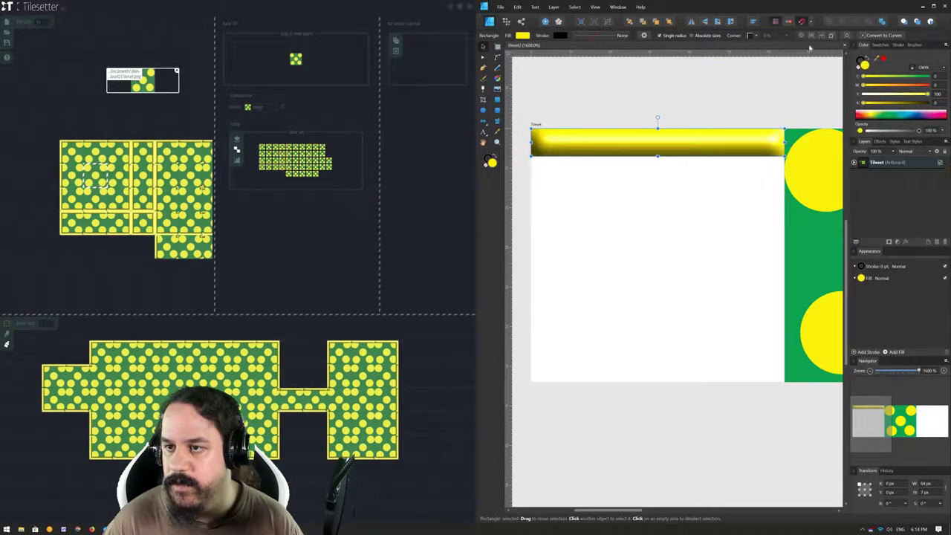
left_click(810, 22)
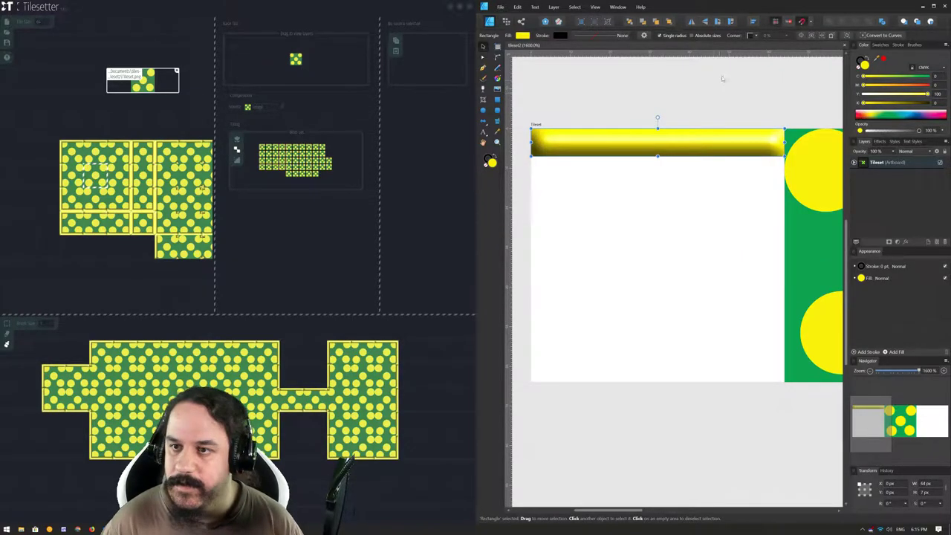
Switch the canvas to Pixel view mode and select the top-left yellow circle.
left_click(582, 22)
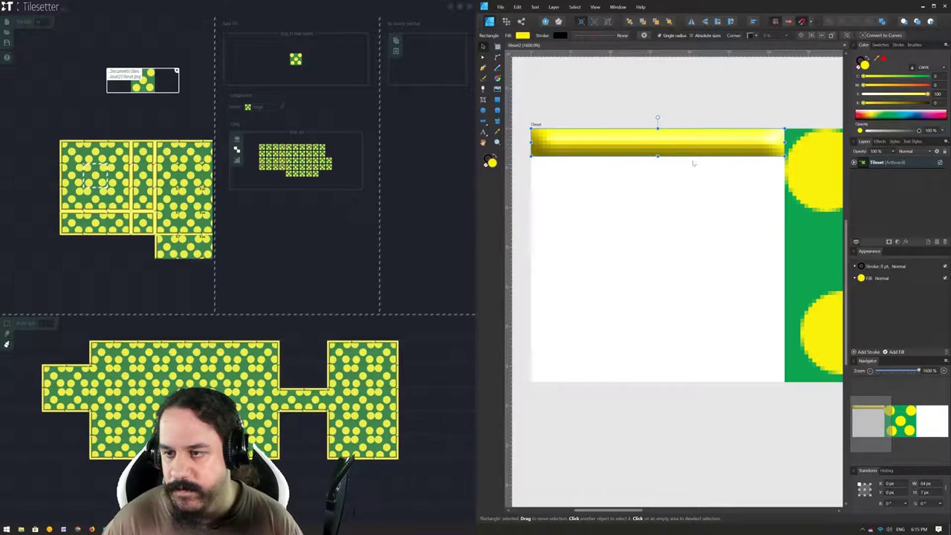
scroll(698, 212, "right", 2)
scroll(698, 212, "right", 2)
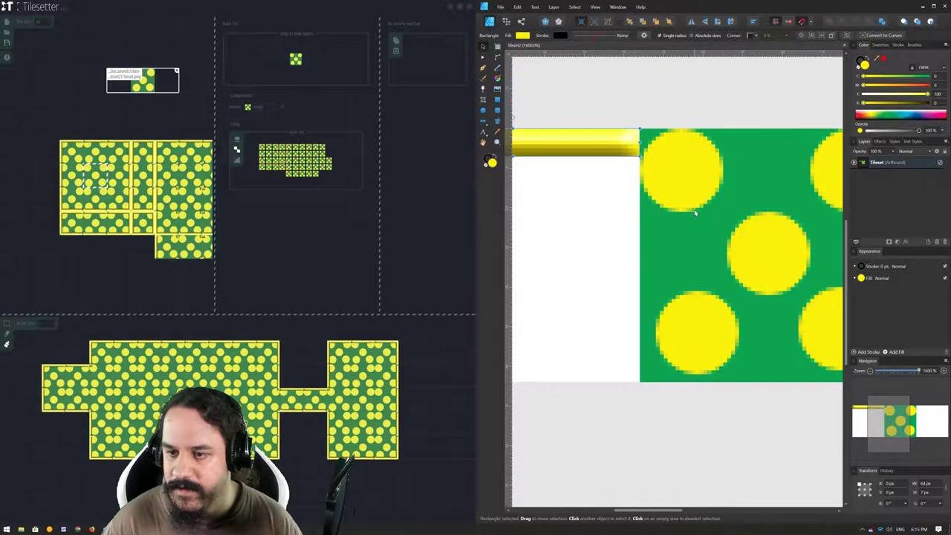
scroll(690, 237, "right", 2)
left_click(613, 168)
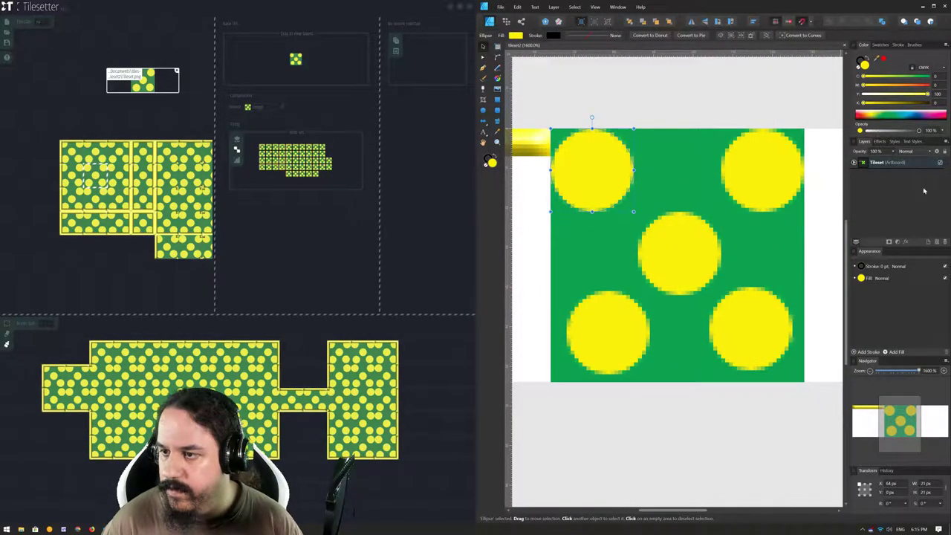
Reposition the top-left yellow dot around the tile's top-left corner.
left_click(854, 162)
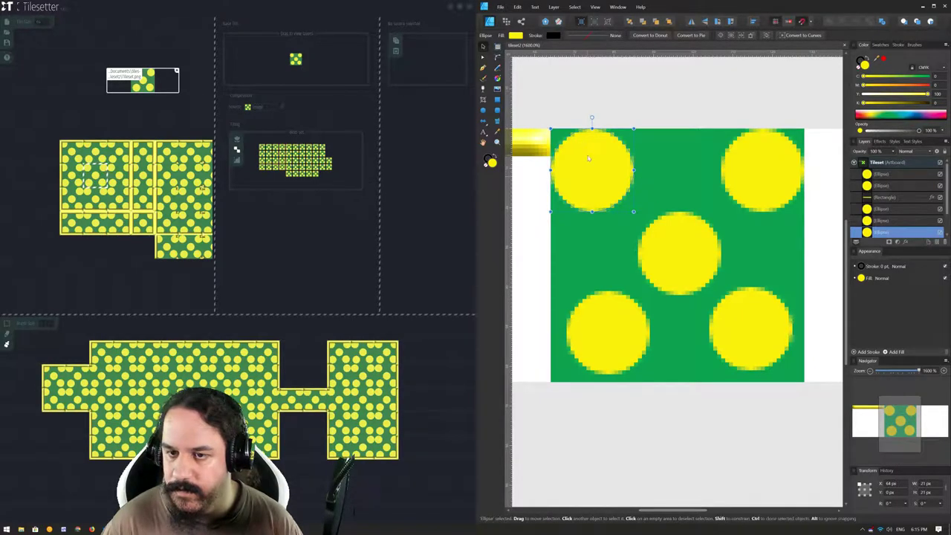
mouse_move(592, 156)
left_mouse_down()
mouse_move(547, 160)
mouse_move(564, 164)
left_mouse_up()
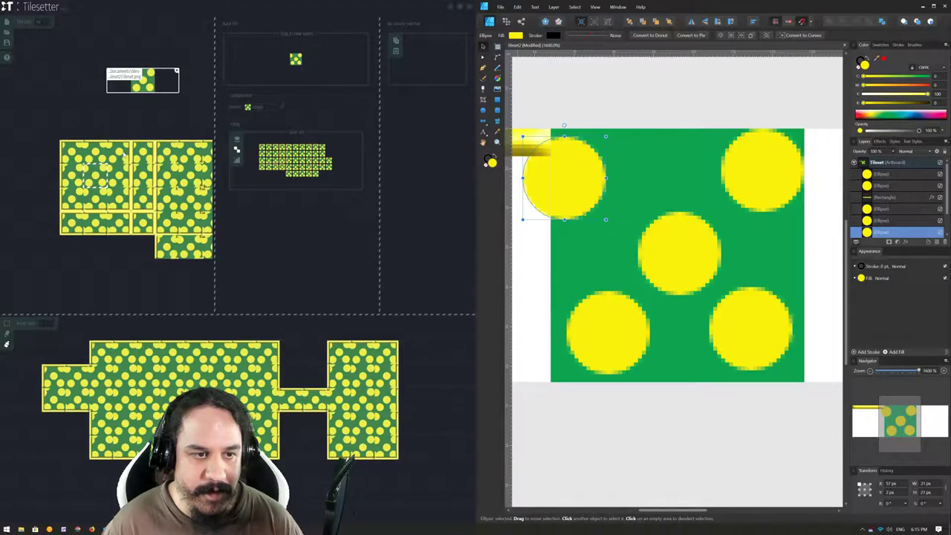
left_click_drag(596, 193, 583, 171)
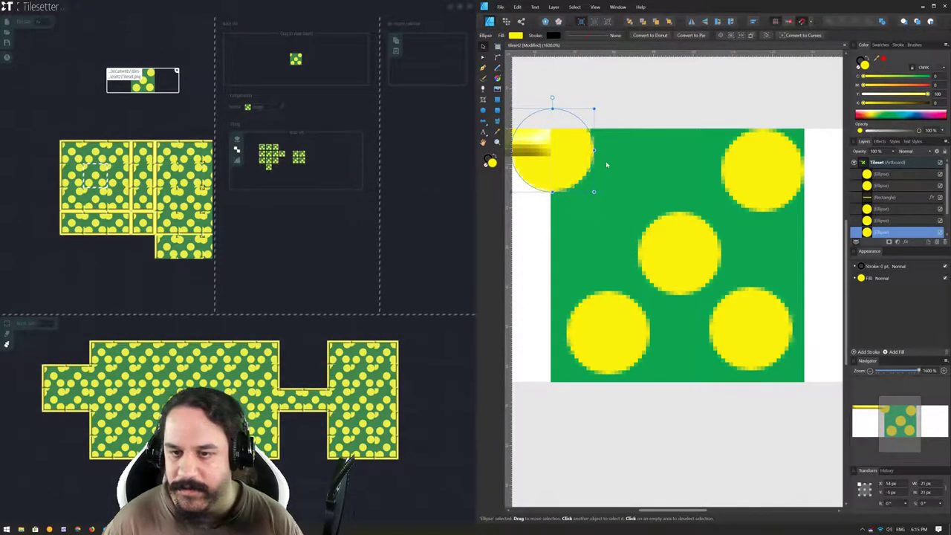
left_click_drag(560, 160, 603, 190)
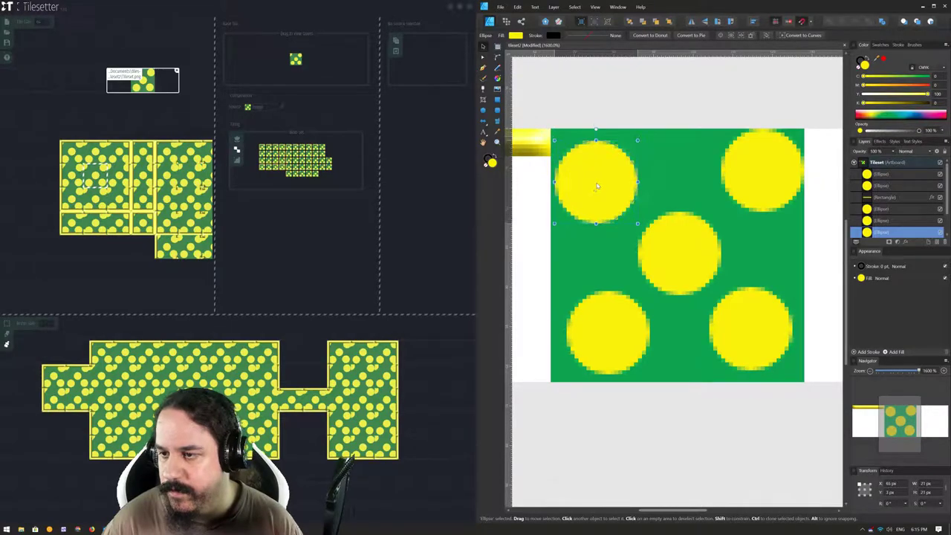
left_click(881, 175)
Shift-select the five Ellipse layers and clip them inside the green Rectangle layer.
left_click(878, 187, "shift")
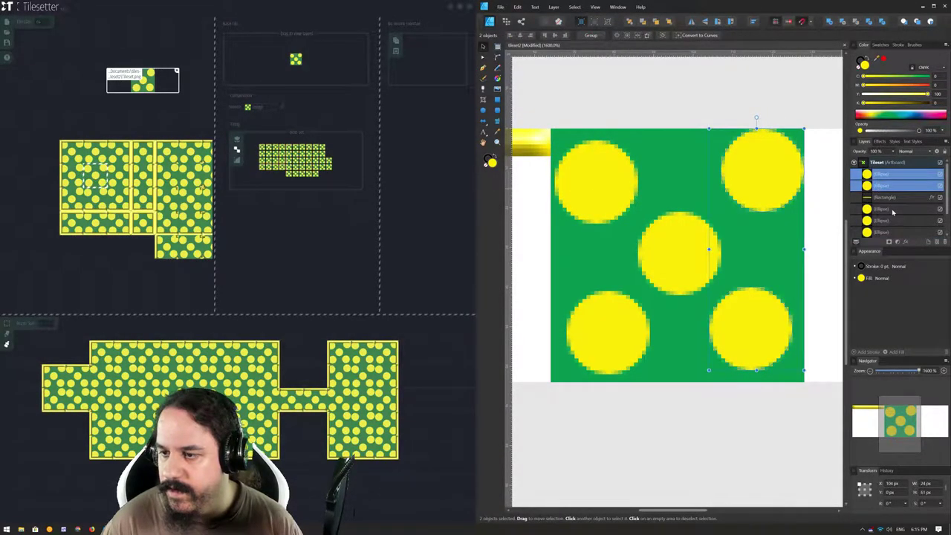
left_click(888, 210, "ctrl")
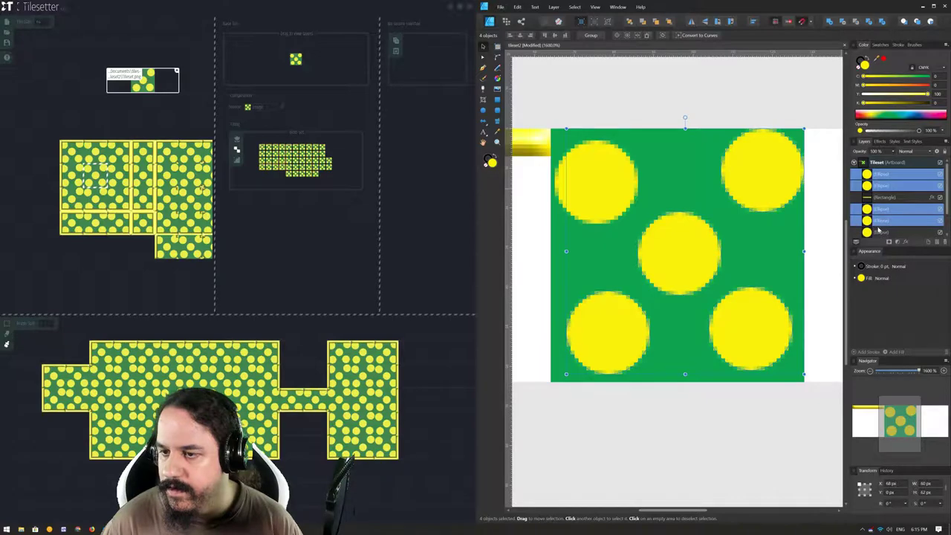
left_click(880, 231, "ctrl")
scroll(878, 229, "down", 1)
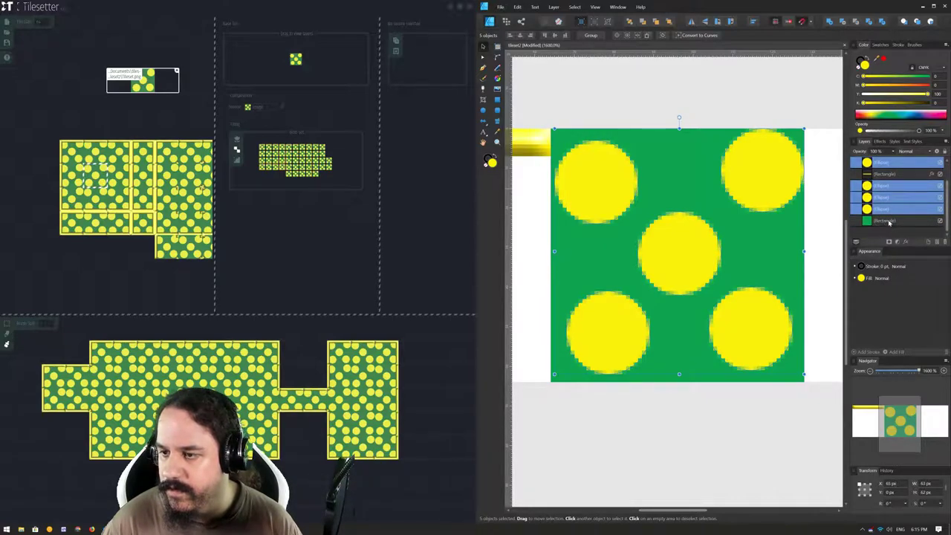
left_click_drag(884, 210, 886, 227)
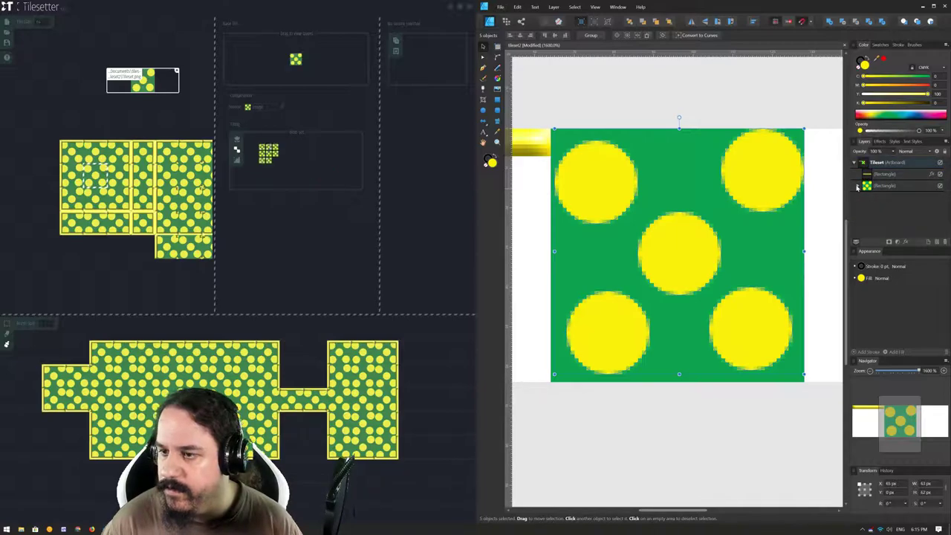
left_click(858, 186)
left_click(879, 187)
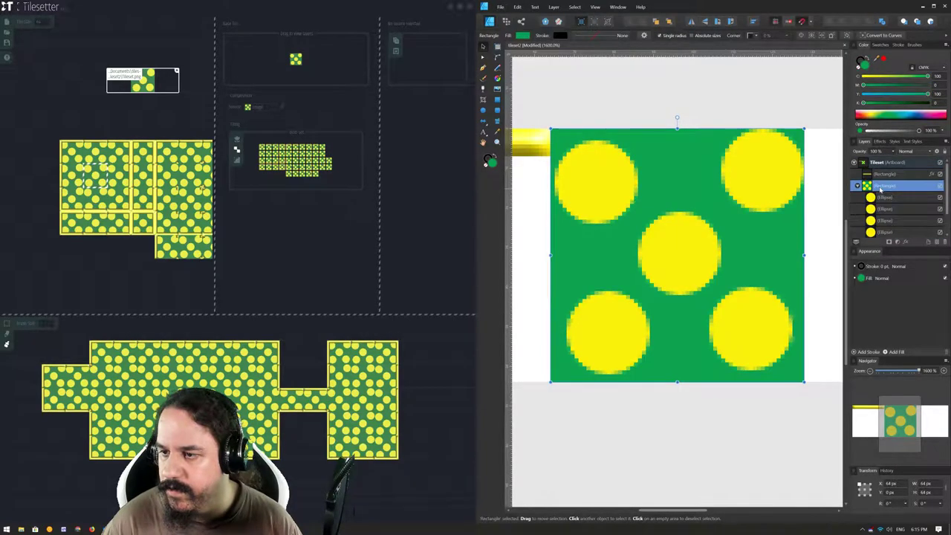
Move the top-right and top-left dots onto their corners, nudging them with arrow keys.
left_click(880, 198)
mouse_move(750, 172)
left_mouse_down()
mouse_move(744, 187)
mouse_move(788, 147)
mouse_move(750, 180)
mouse_move(766, 147)
left_mouse_up()
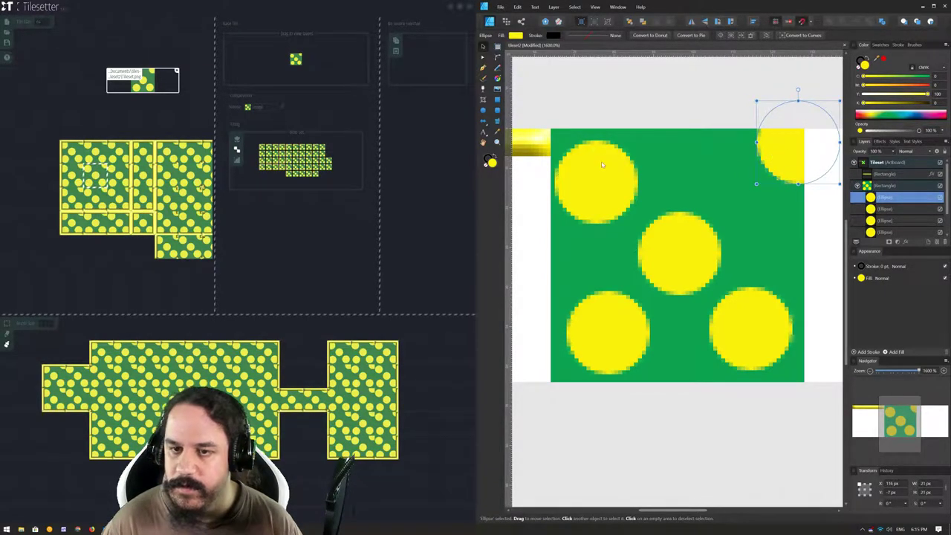
left_click_drag(609, 187, 573, 145)
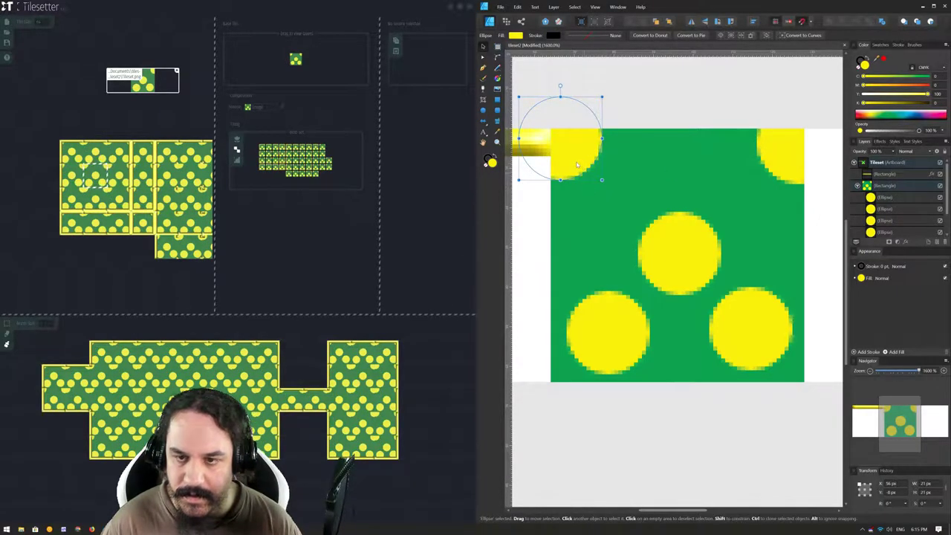
key("Down")
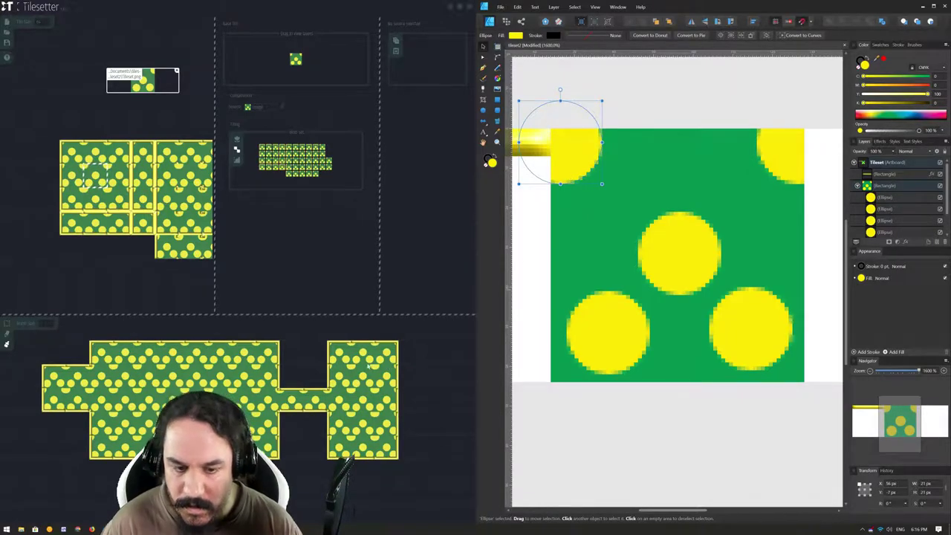
key("Left")
key("Left")
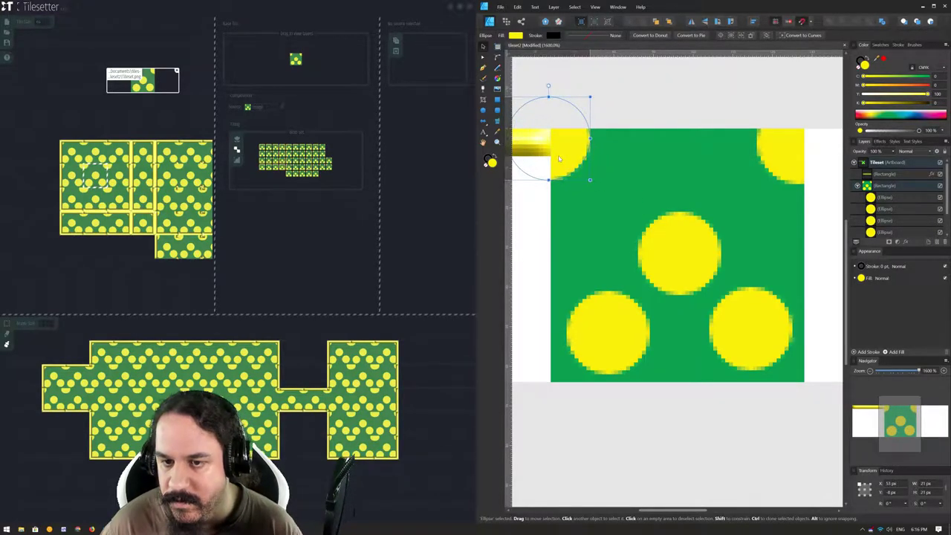
key("Left")
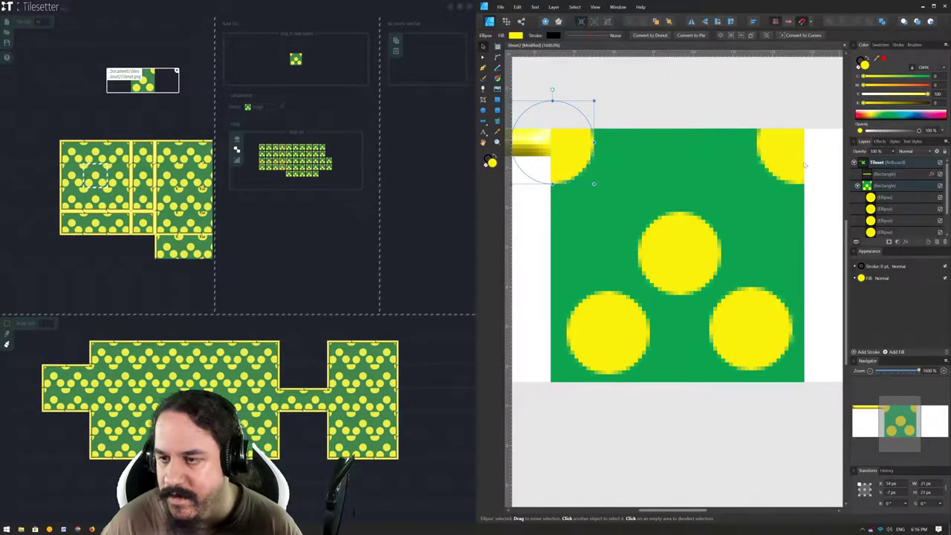
left_click(788, 163)
key("Right")
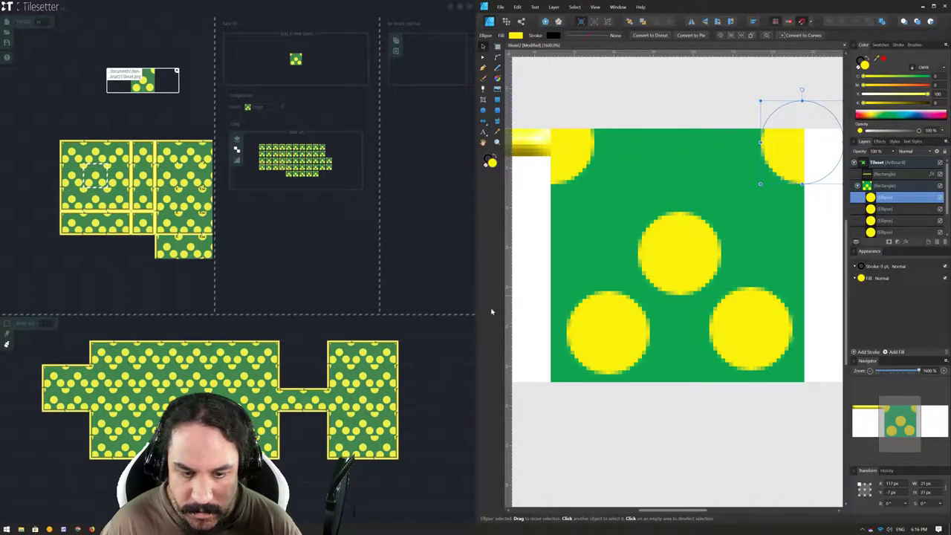
Move dots onto the bottom-right and bottom-left corners and nudge the top-left dot up.
left_click_drag(743, 329, 792, 387)
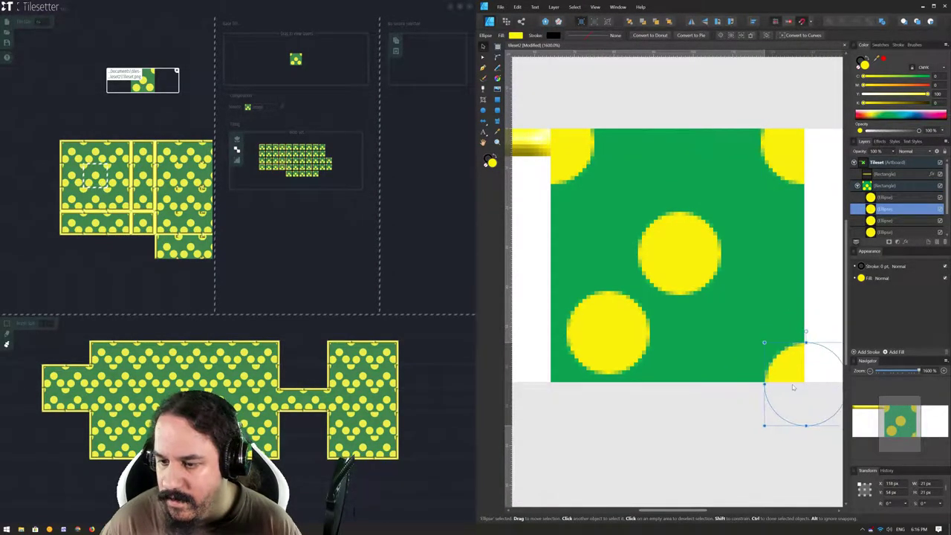
left_click_drag(614, 322, 566, 367)
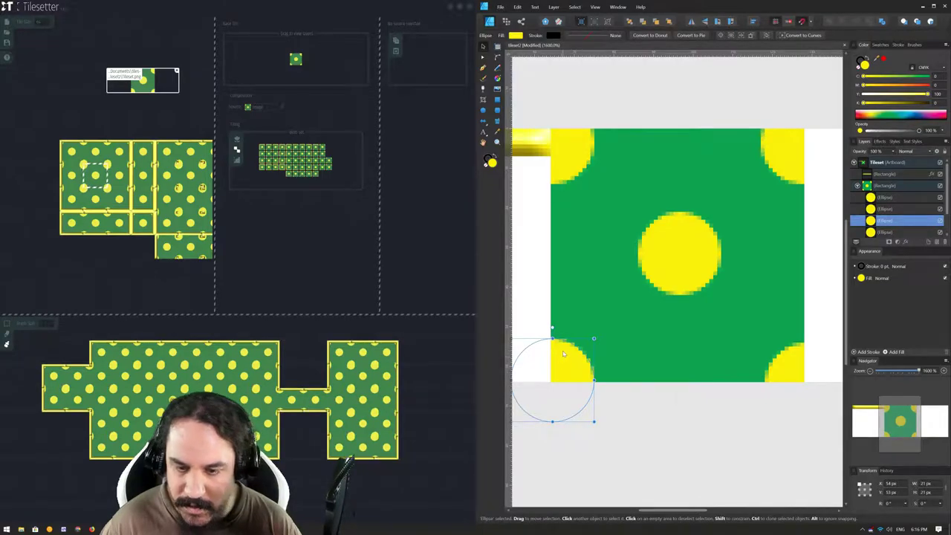
left_click_drag(561, 354, 561, 358)
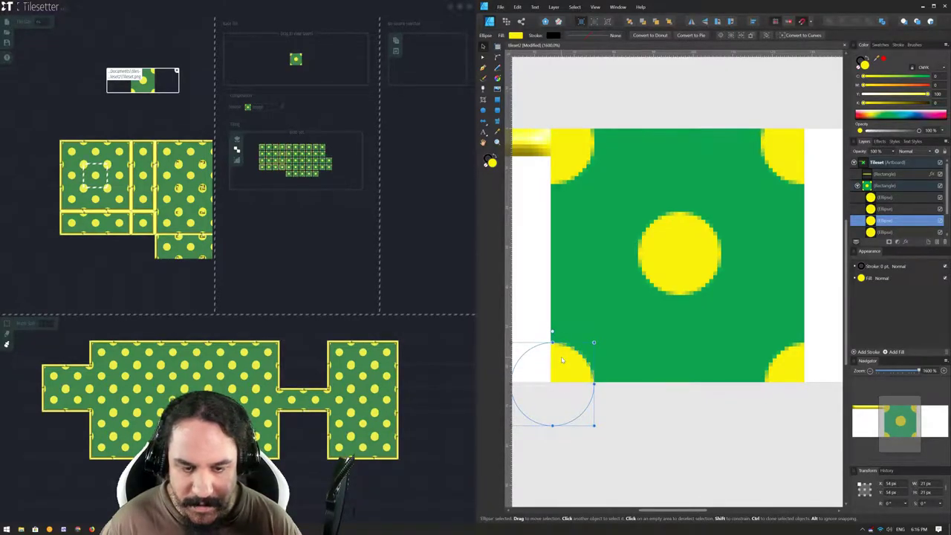
left_click(568, 163)
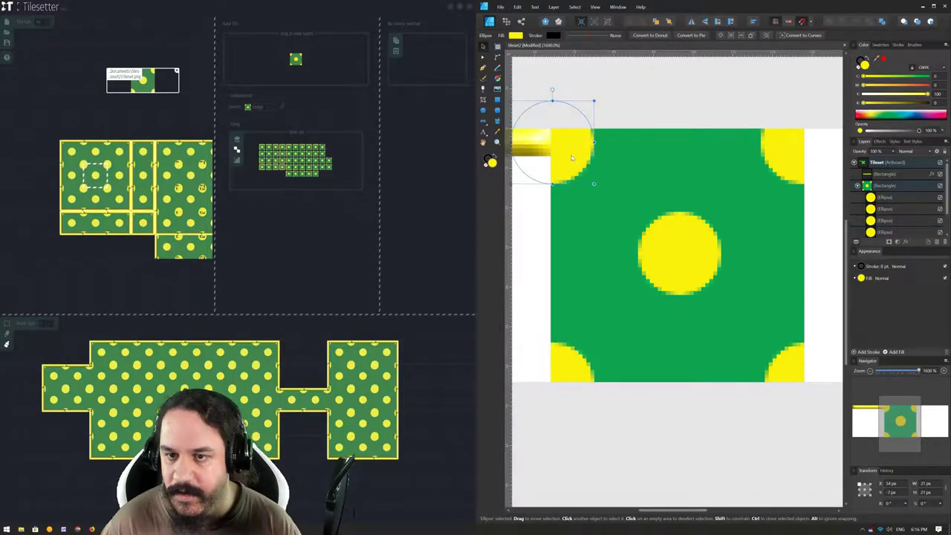
key("Up")
key("Up")
key("Up")
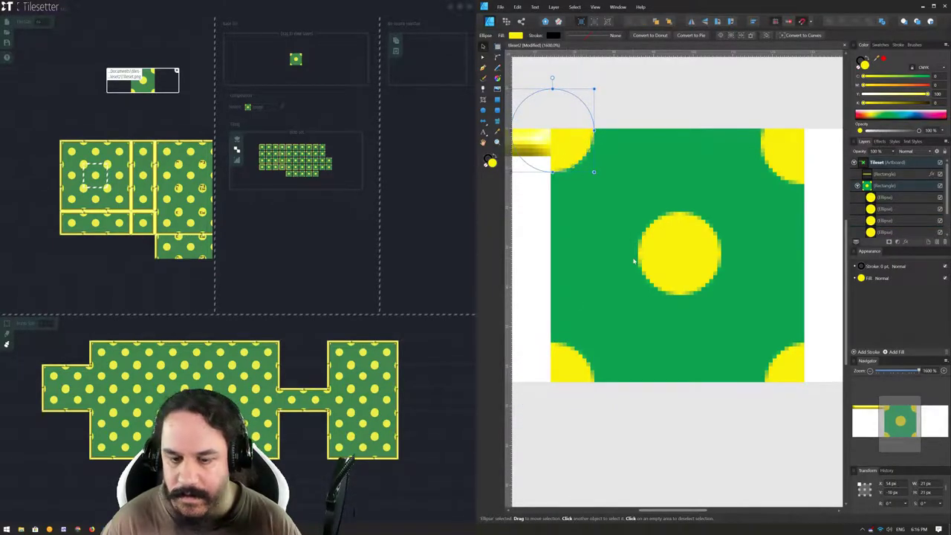
Fine-tune the top-right dot's position and check each corner dot's placement.
left_click(791, 176)
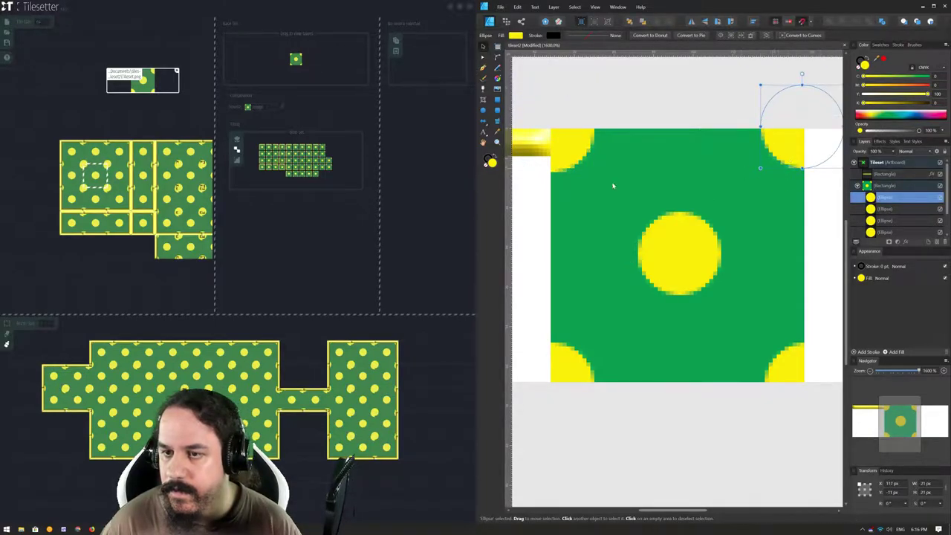
left_click(573, 149)
mouse_move(786, 142)
left_mouse_down()
mouse_move(767, 148)
mouse_move(781, 156)
left_mouse_up()
left_click(571, 149)
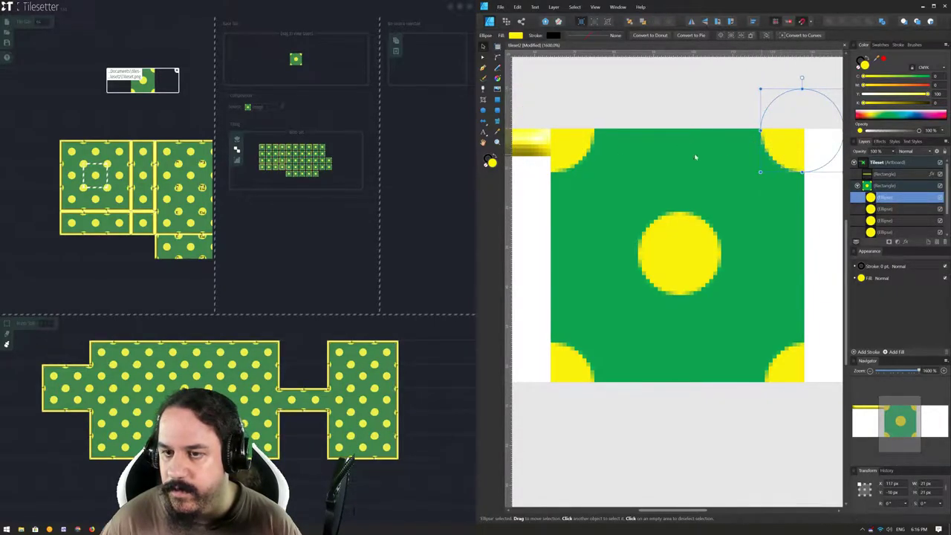
left_click(572, 151)
left_click(570, 364)
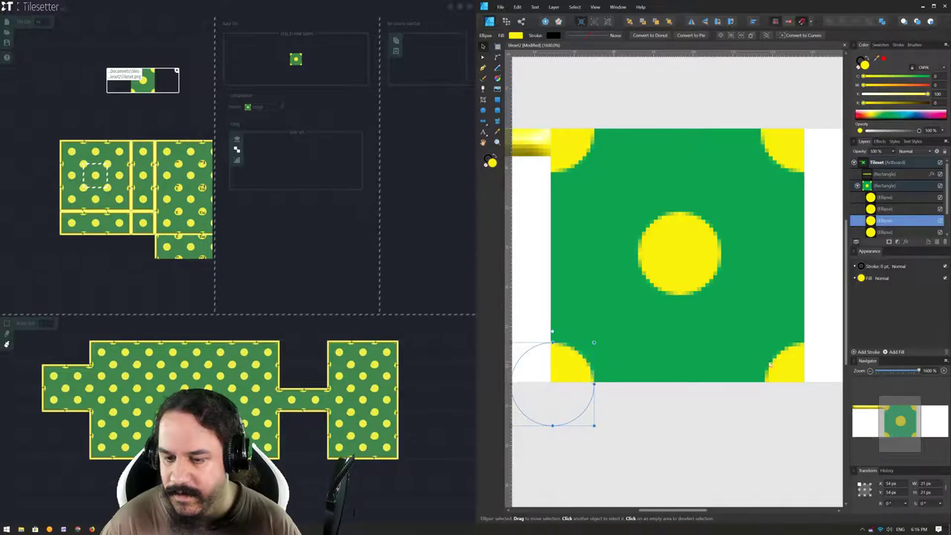
left_click(787, 365)
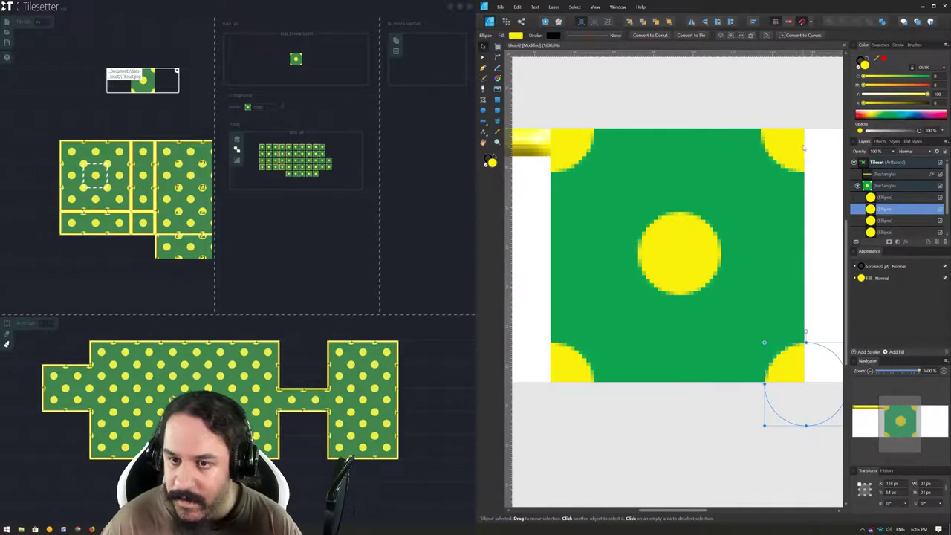
left_click(778, 155)
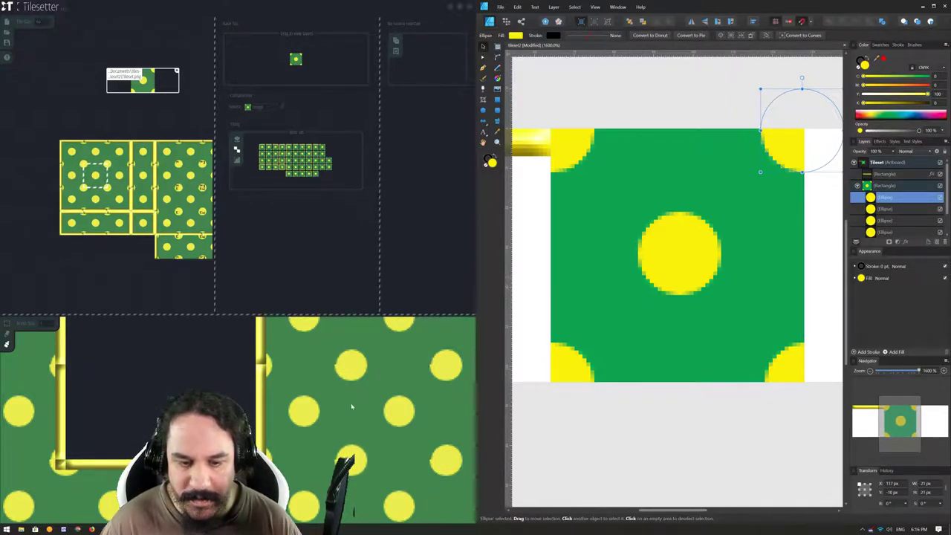
Fine-tune the top-right and centre yellow dots' positions and zoom out the map view.
left_click_drag(788, 147, 784, 147)
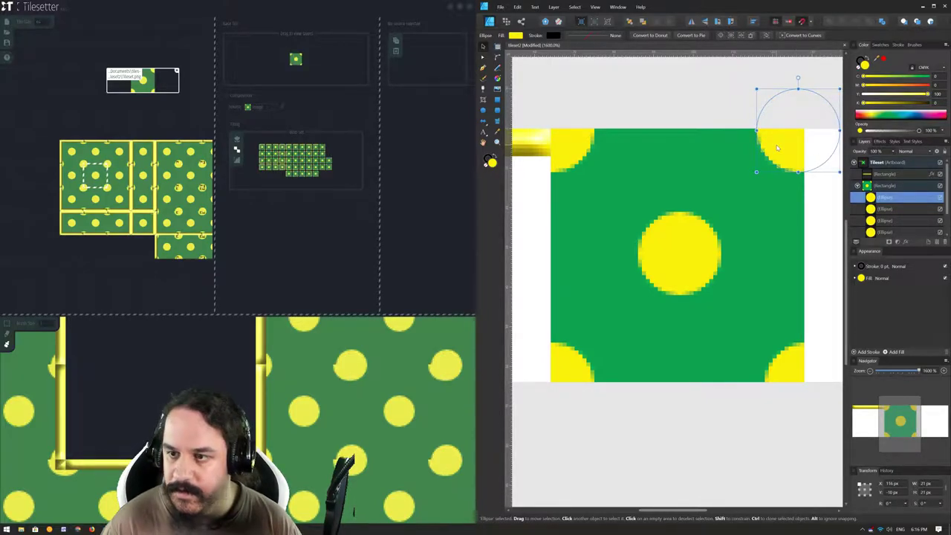
left_click_drag(778, 148, 784, 148)
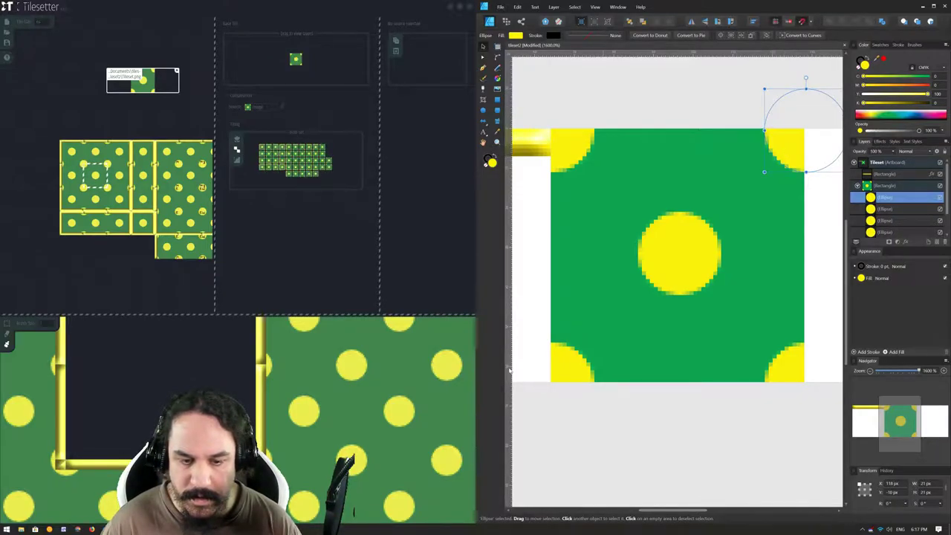
left_click_drag(681, 258, 668, 262)
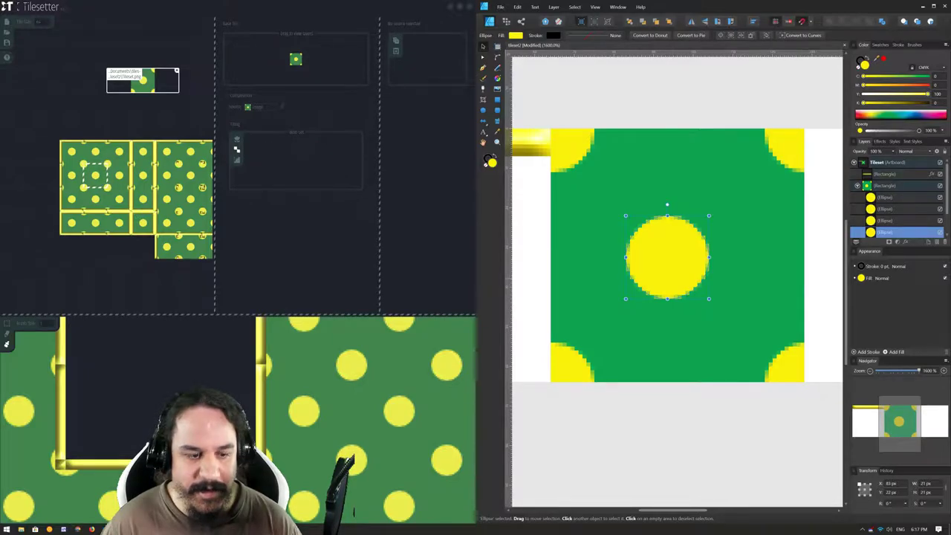
scroll(309, 454, "down", 3)
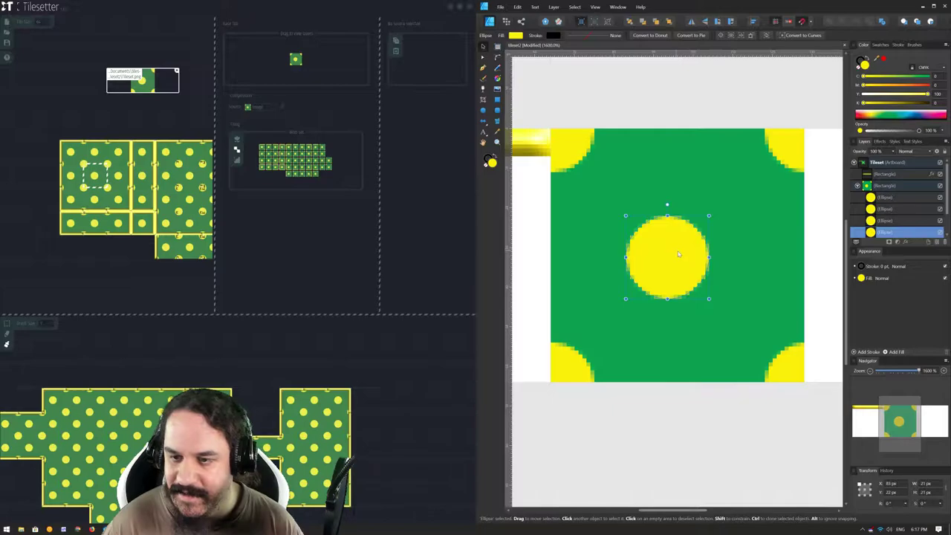
left_click_drag(677, 255, 685, 254)
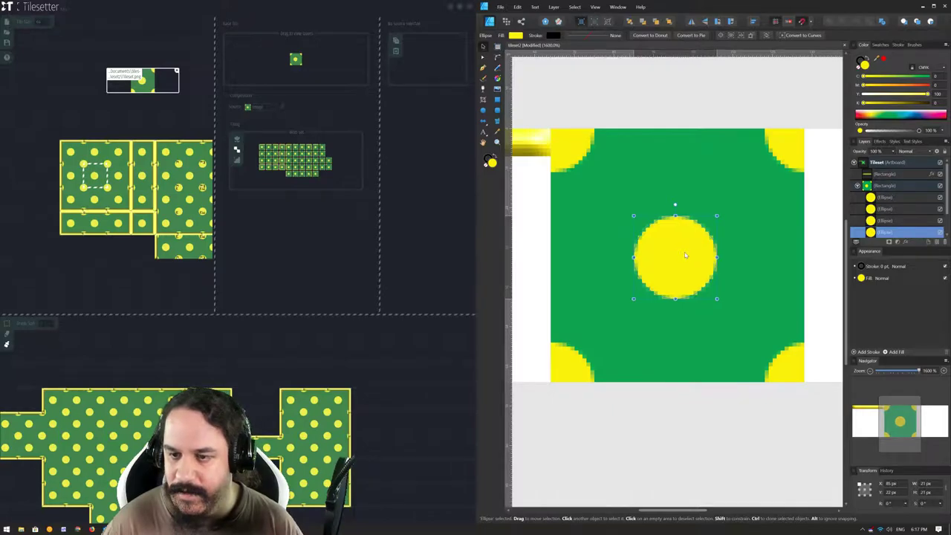
left_click(646, 187)
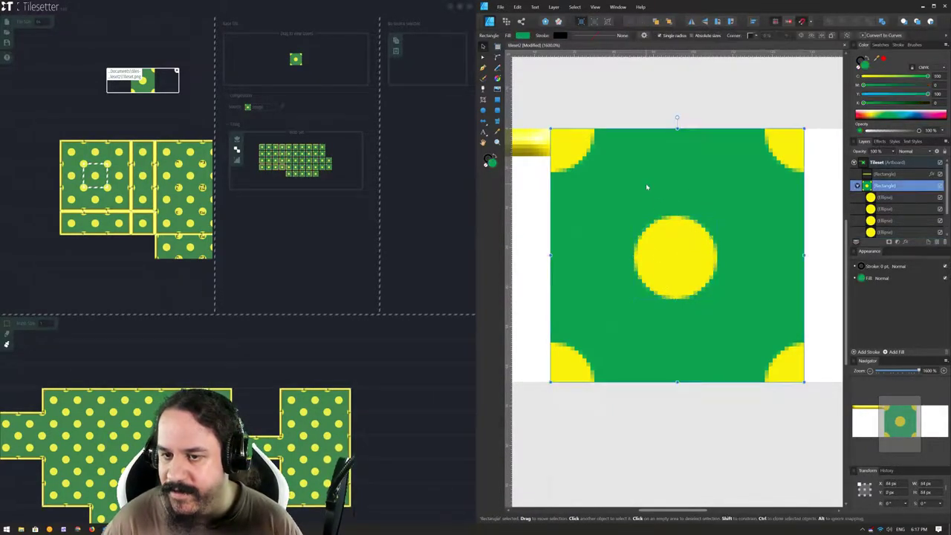
Set the green square's Inner Shadow radius to 0 px and close Layer Effects.
left_click(900, 241)
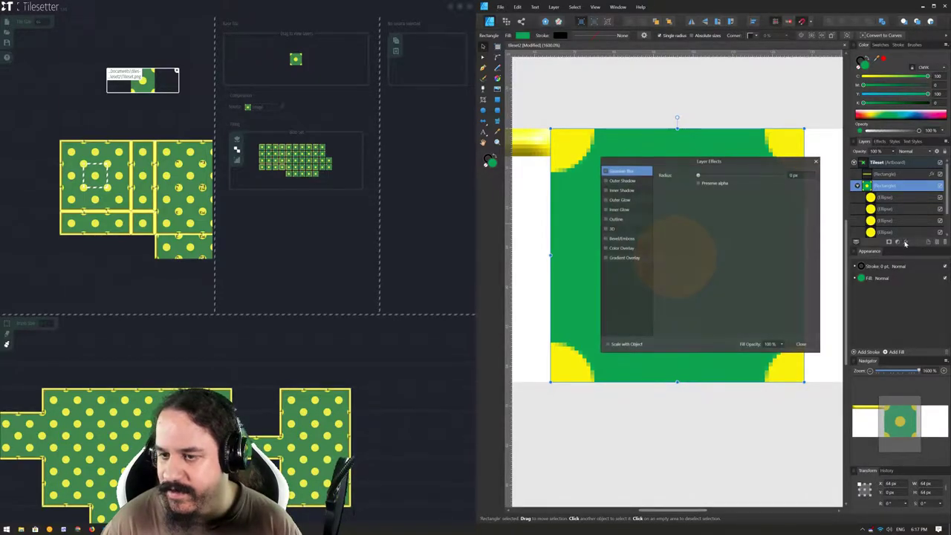
left_click(615, 191)
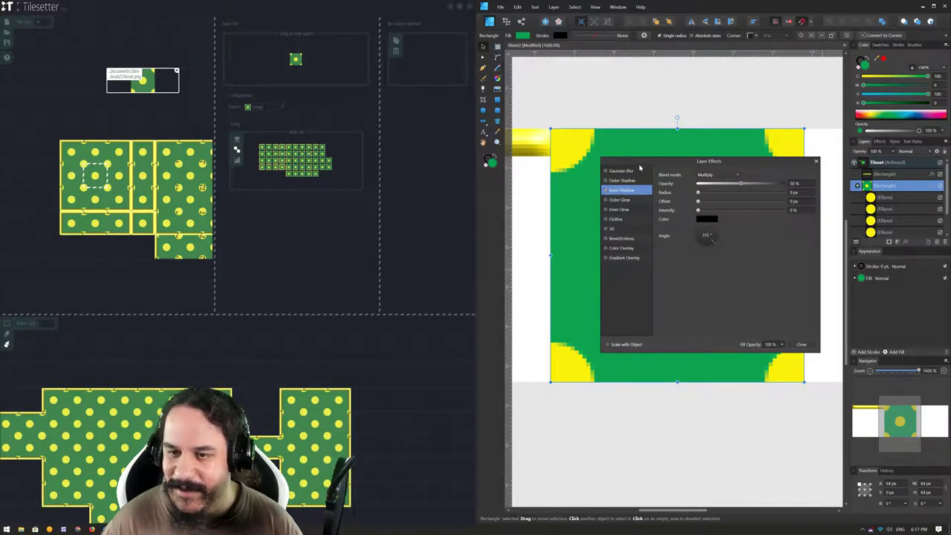
left_click_drag(639, 166, 620, 265)
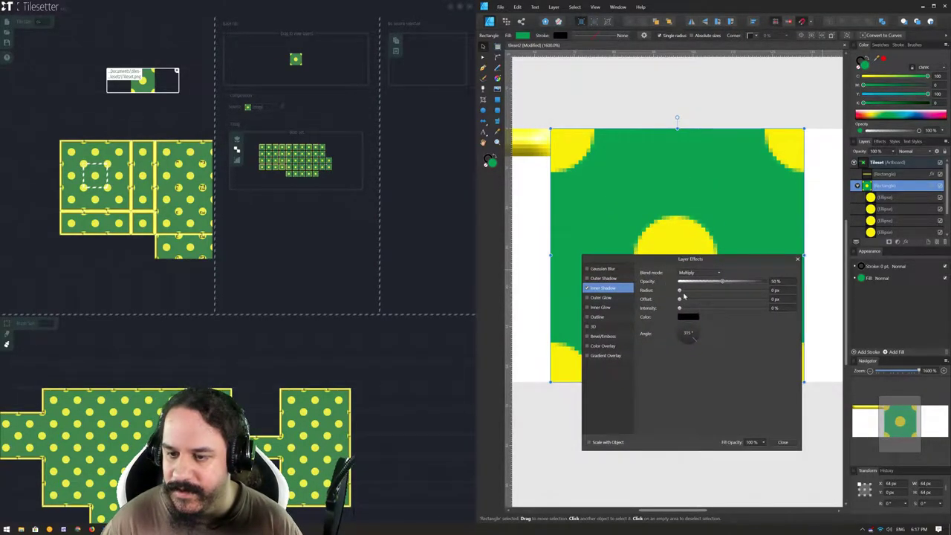
left_click_drag(678, 292, 687, 291)
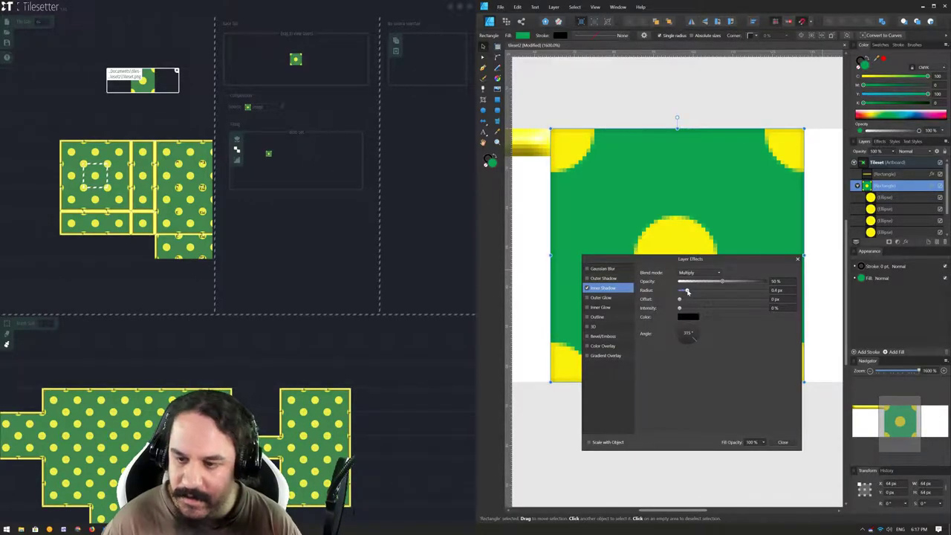
left_click_drag(687, 291, 691, 295)
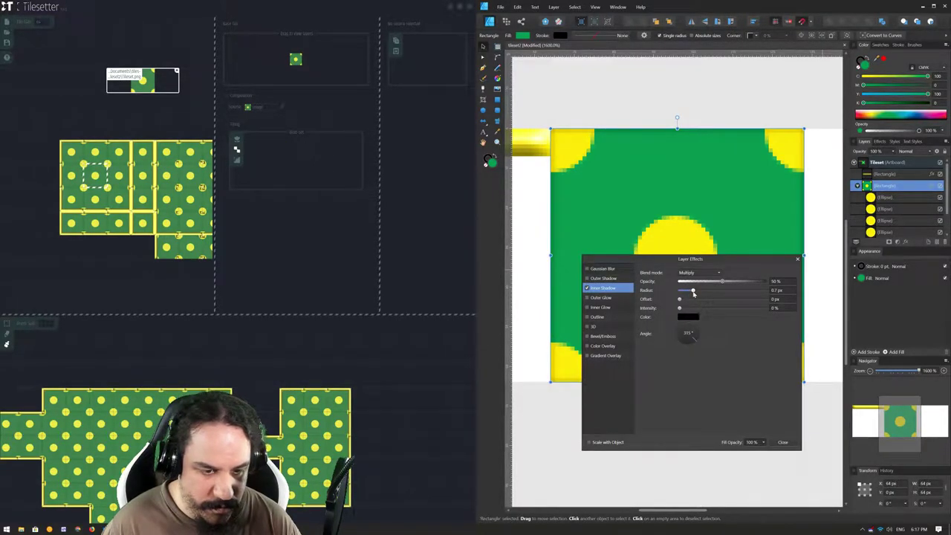
left_click_drag(692, 292, 677, 292)
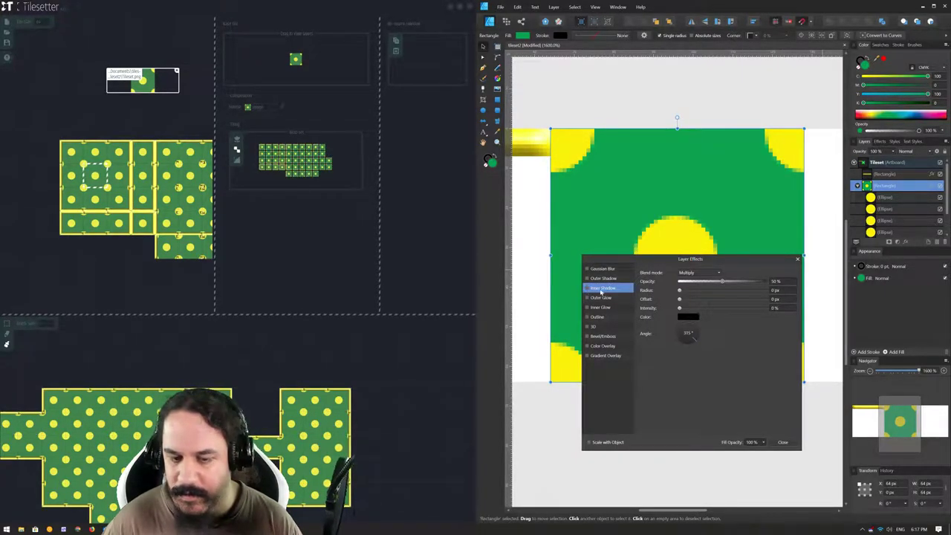
left_click(796, 259)
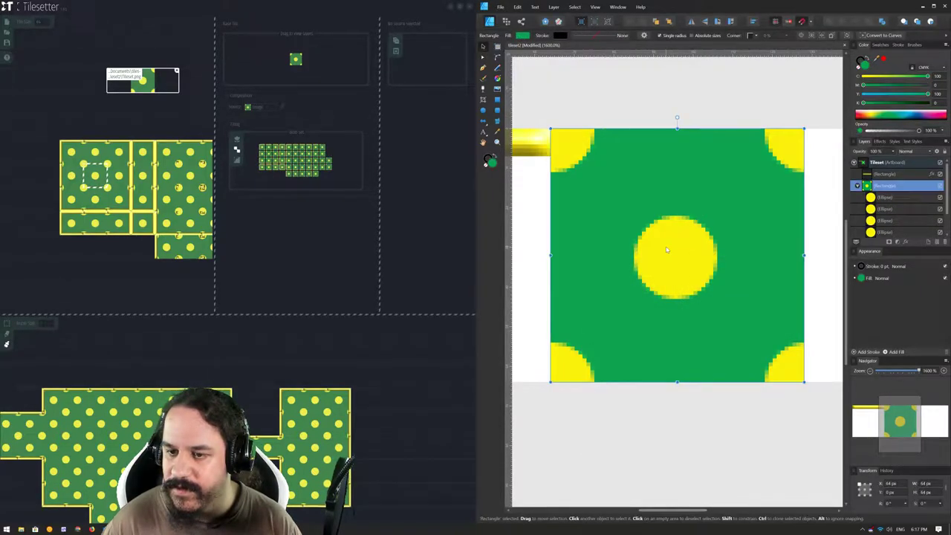
left_click(891, 197)
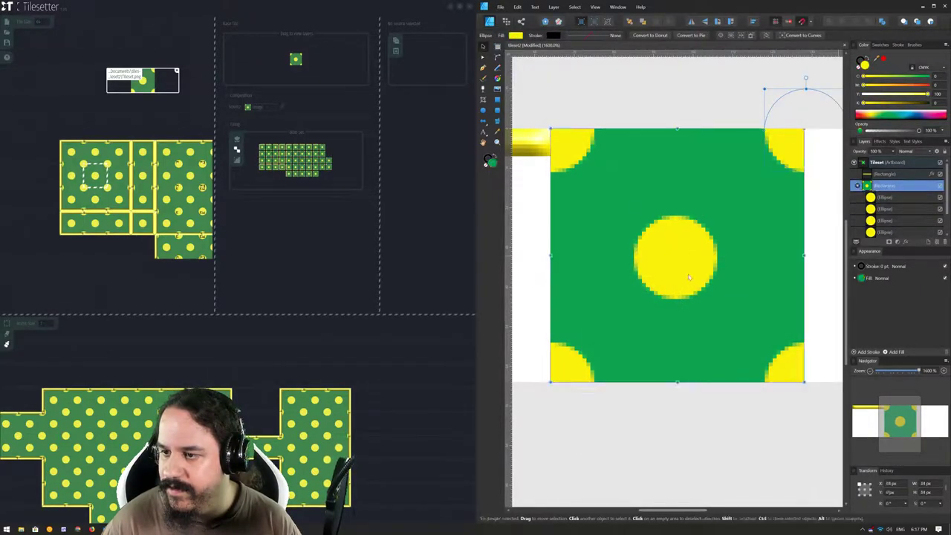
Select all five yellow dots and give them an Outer Shadow of about 33.4 px radius.
left_click(886, 231, "shift")
left_click(886, 233, "shift")
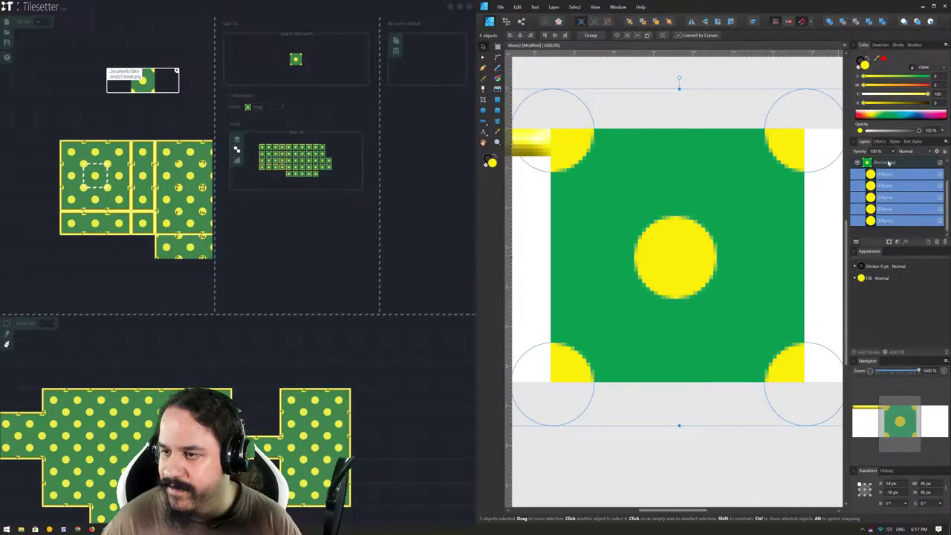
left_click(905, 242)
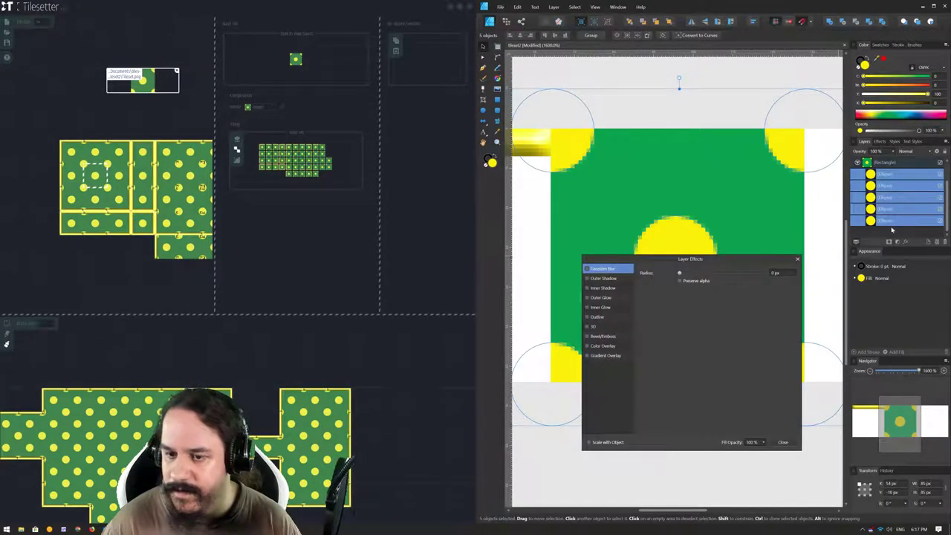
left_click(587, 278)
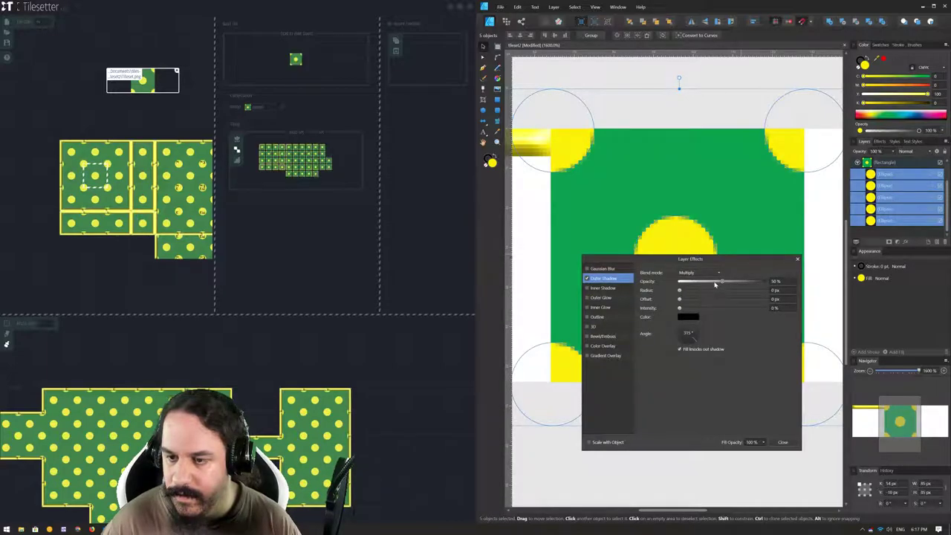
left_click_drag(679, 291, 685, 293)
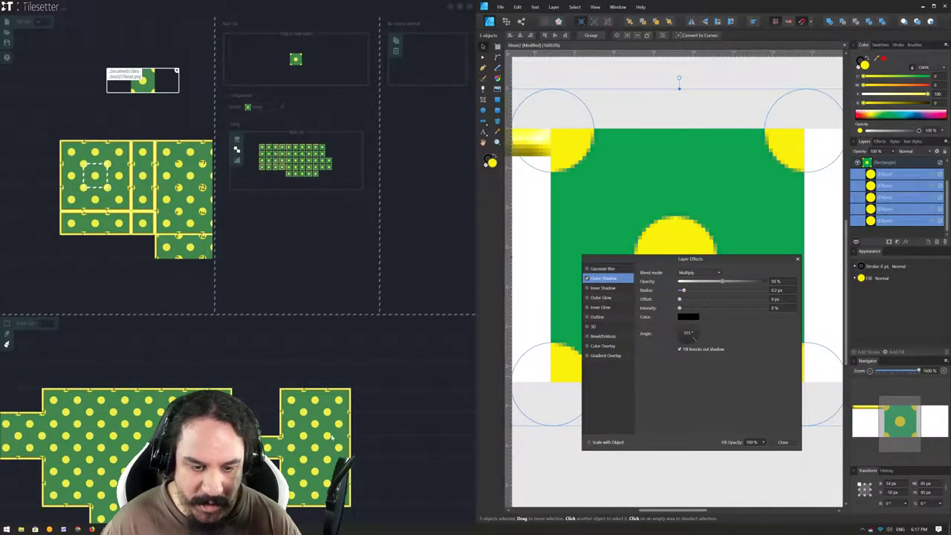
left_click_drag(684, 292, 708, 291)
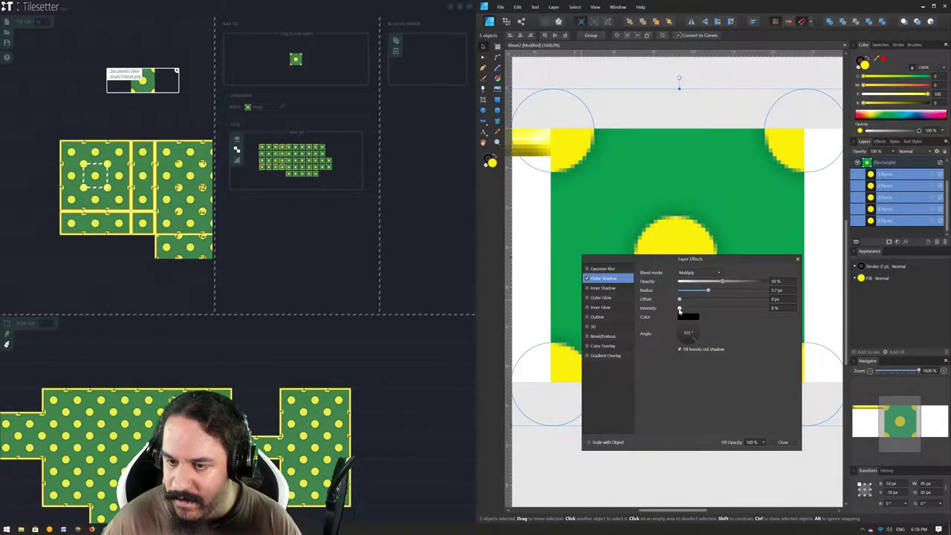
mouse_move(679, 309)
left_mouse_down()
mouse_move(721, 315)
mouse_move(678, 309)
mouse_move(775, 290)
left_mouse_up()
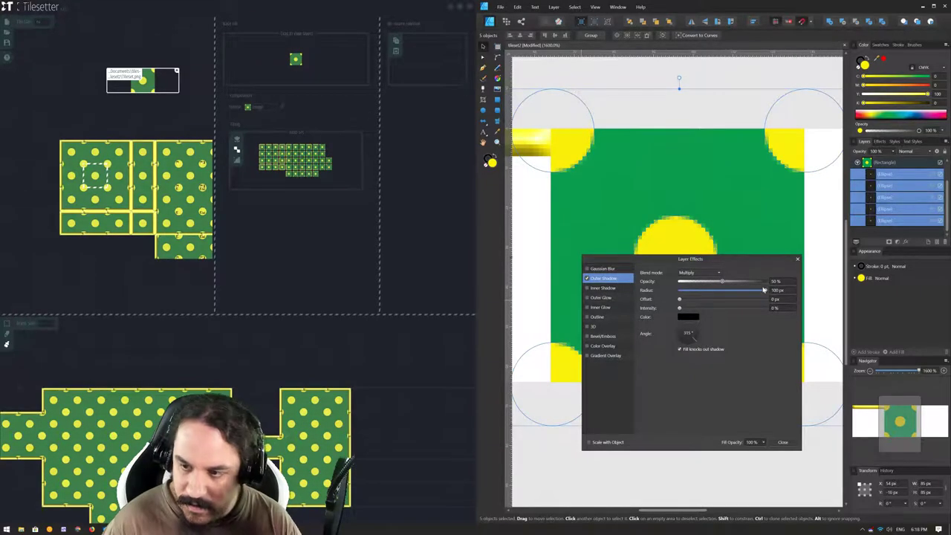
left_click_drag(759, 291, 747, 291)
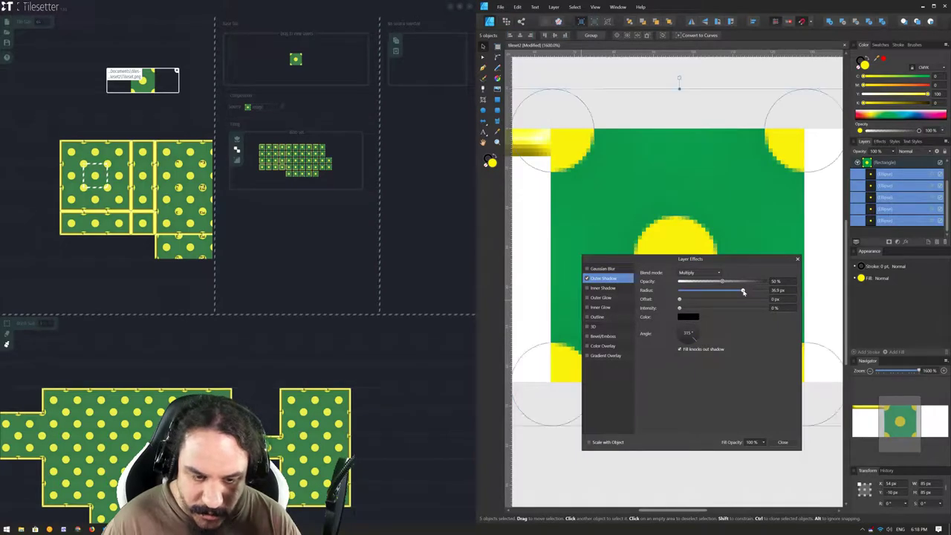
left_click_drag(747, 292, 728, 292)
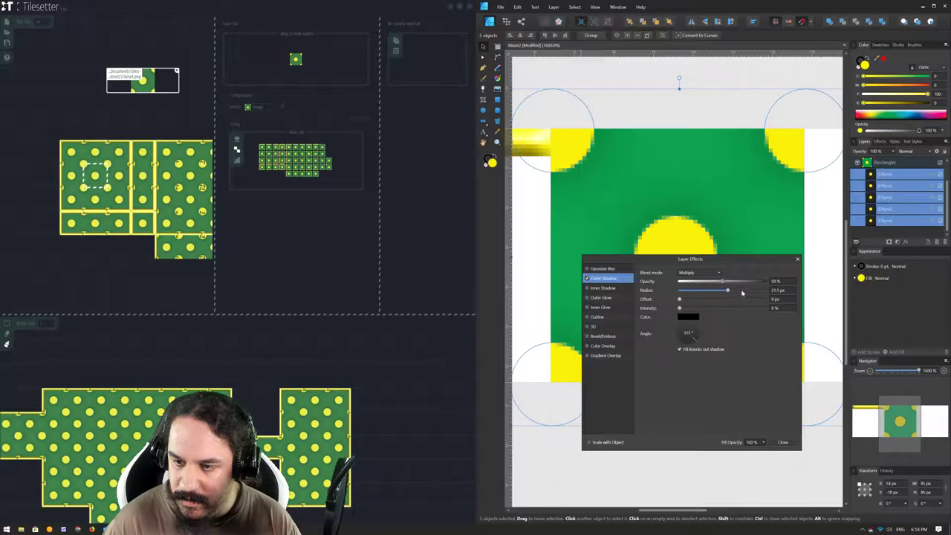
left_click_drag(741, 294, 739, 291)
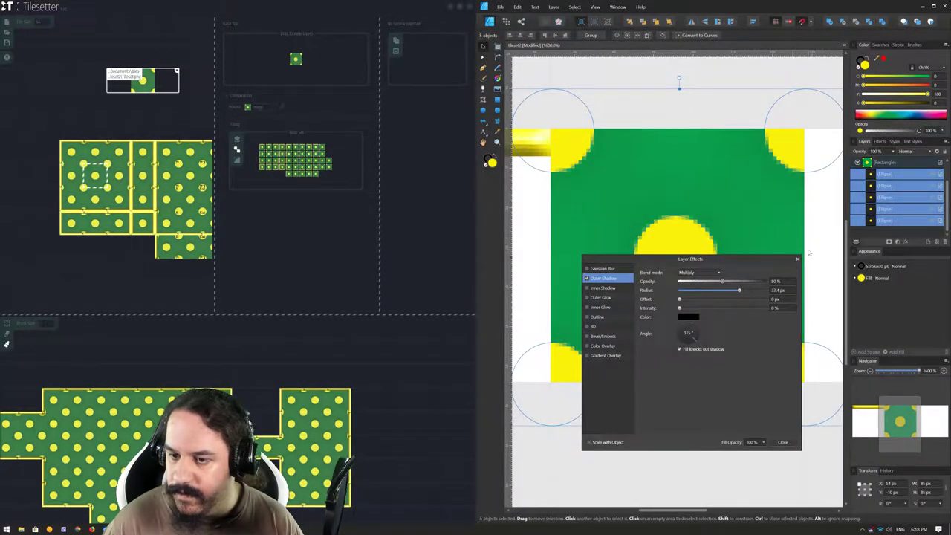
Try 3D shading on the yellow dots, then undo it.
left_click(592, 327)
left_click(586, 327)
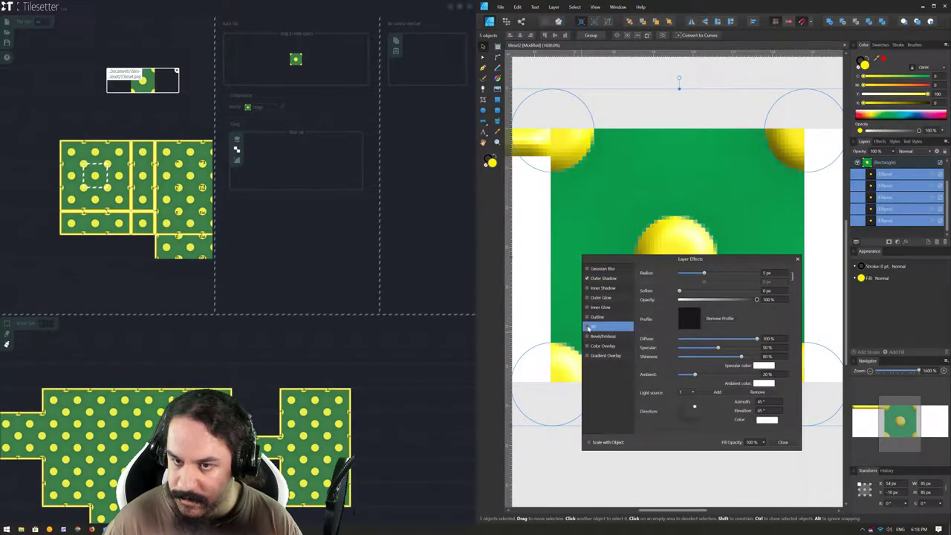
key("ctrl+z")
Give the dots an Inner Shadow of about 7 px radius and close Layer Effects.
left_click(605, 288)
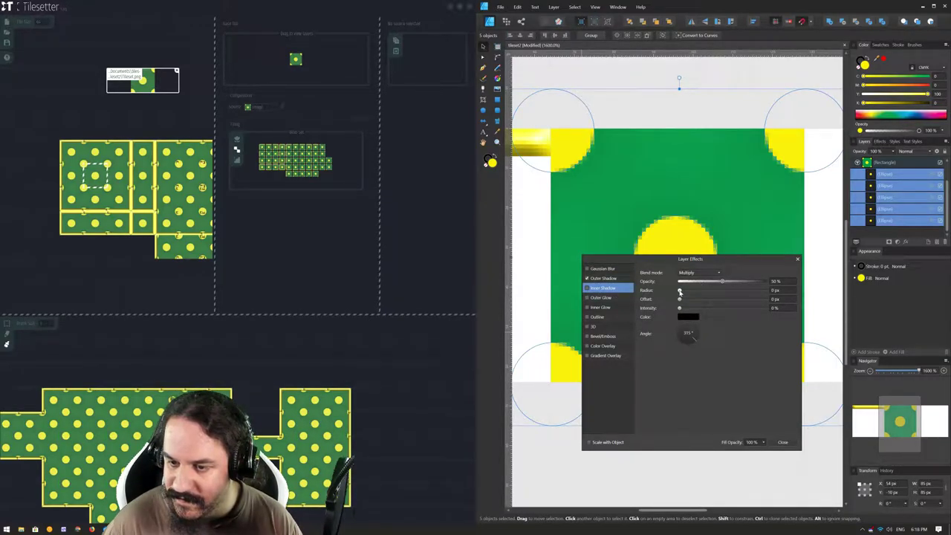
left_click_drag(679, 291, 705, 292)
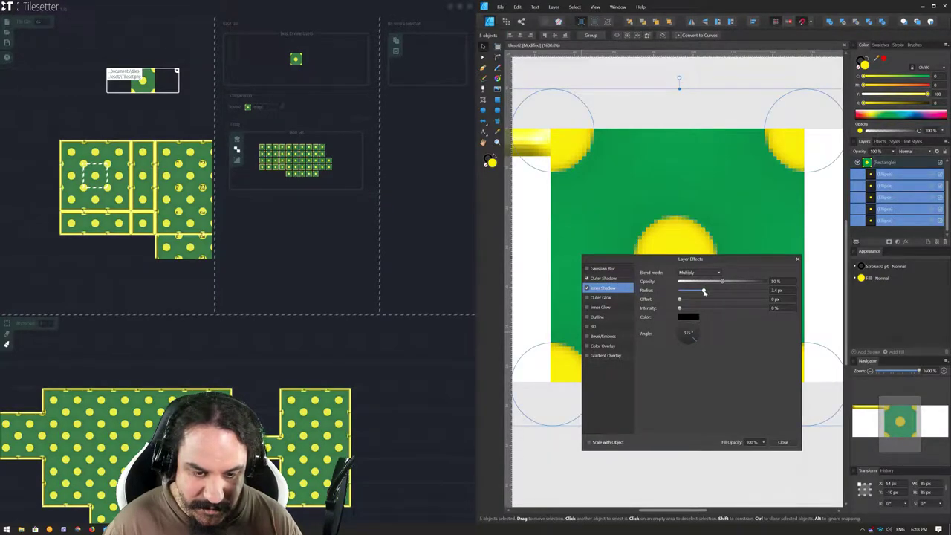
left_click_drag(704, 292, 711, 292)
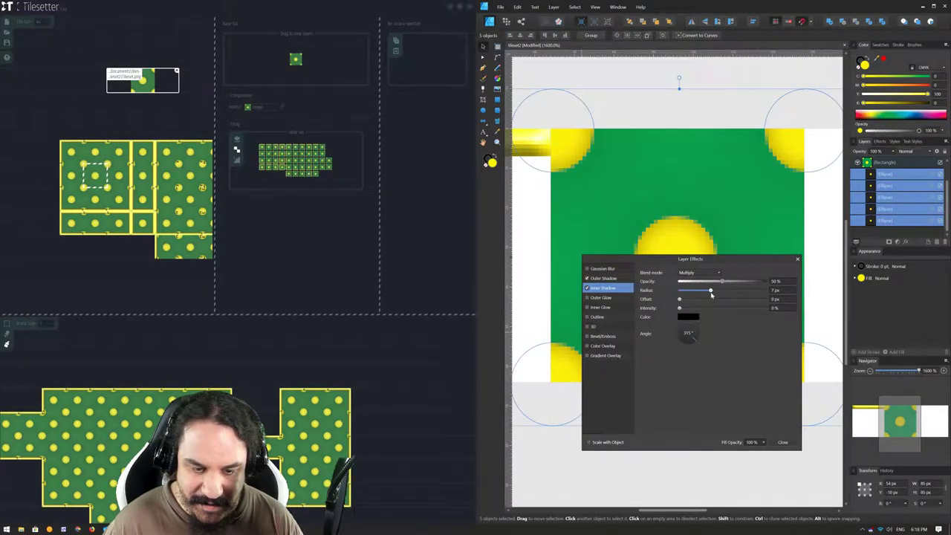
left_click(796, 259)
scroll(674, 247, "left", 3)
scroll(673, 247, "left", 3)
left_click(596, 152)
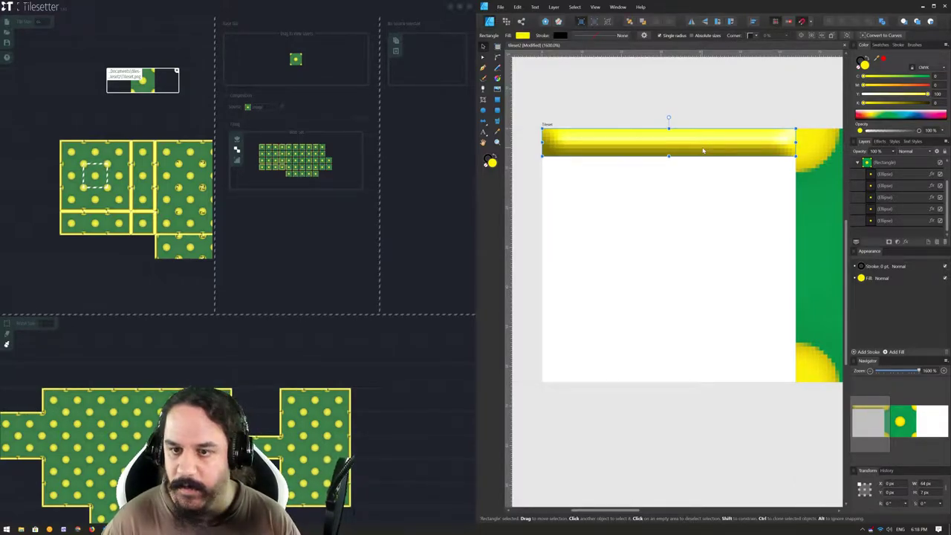
Duplicate the yellow bar into a second row of two half-length bricks across the tile.
key("ctrl+j")
left_click_drag(643, 145, 643, 172)
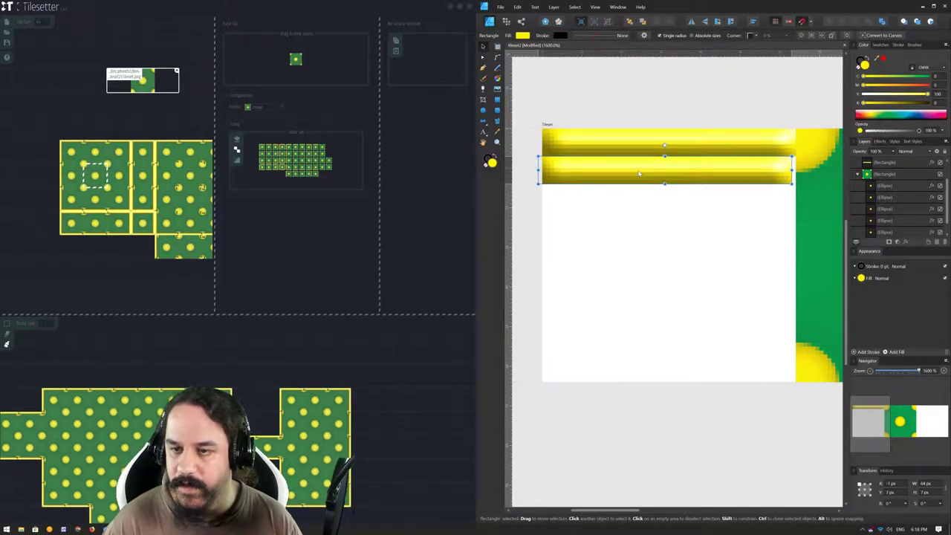
left_click_drag(792, 169, 661, 171)
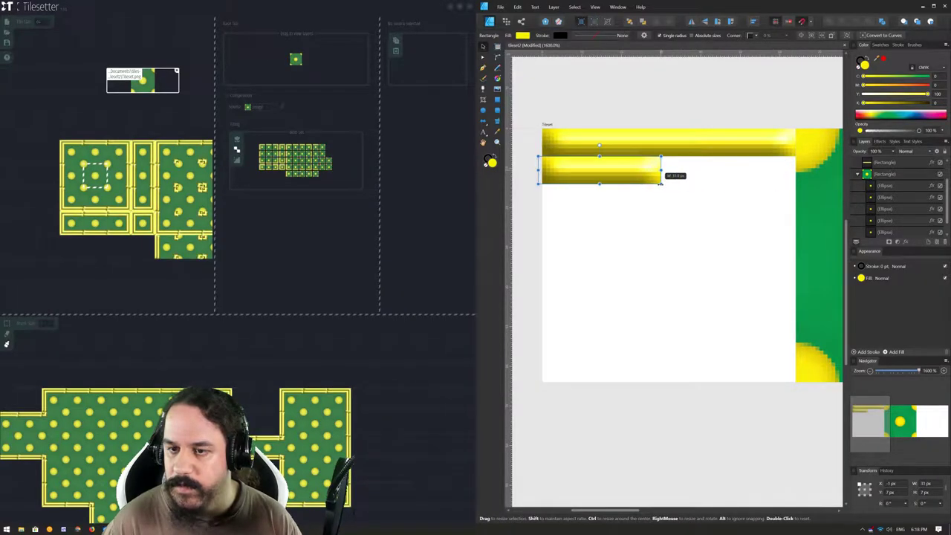
key("ctrl+j")
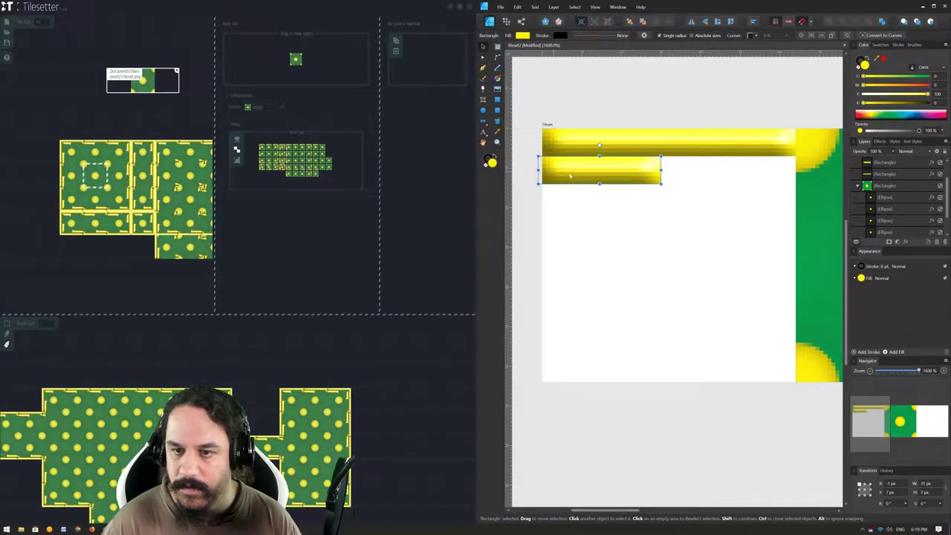
left_click_drag(572, 169, 686, 169)
key("Right")
key("Right")
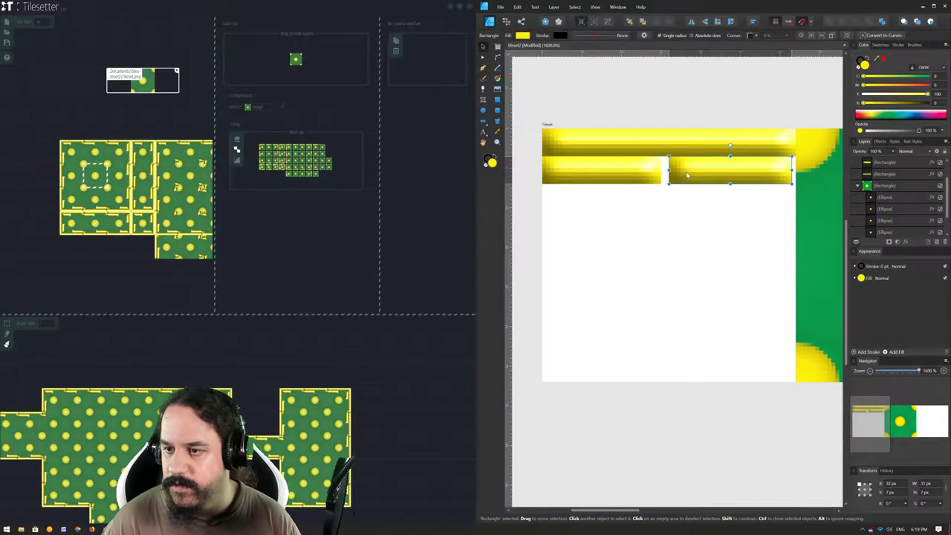
left_click(556, 165)
key("Right")
key("Right")
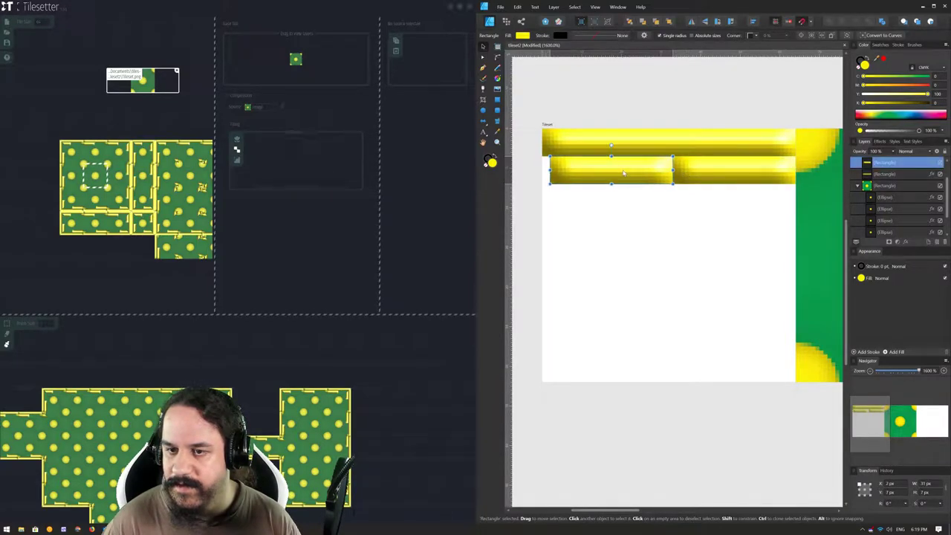
left_click_drag(549, 169, 542, 169)
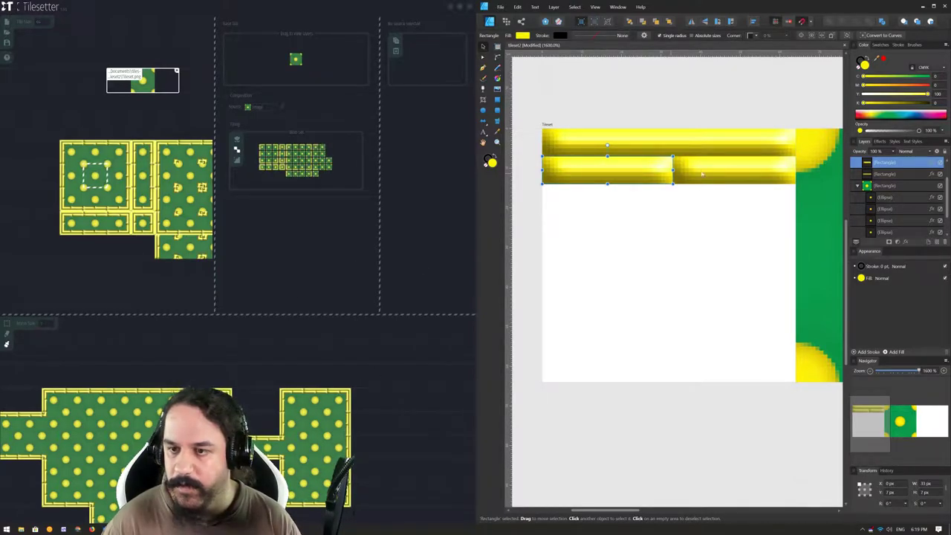
Copy the second-row bricks down and arrange them into an offset third row.
left_click(701, 173, "shift")
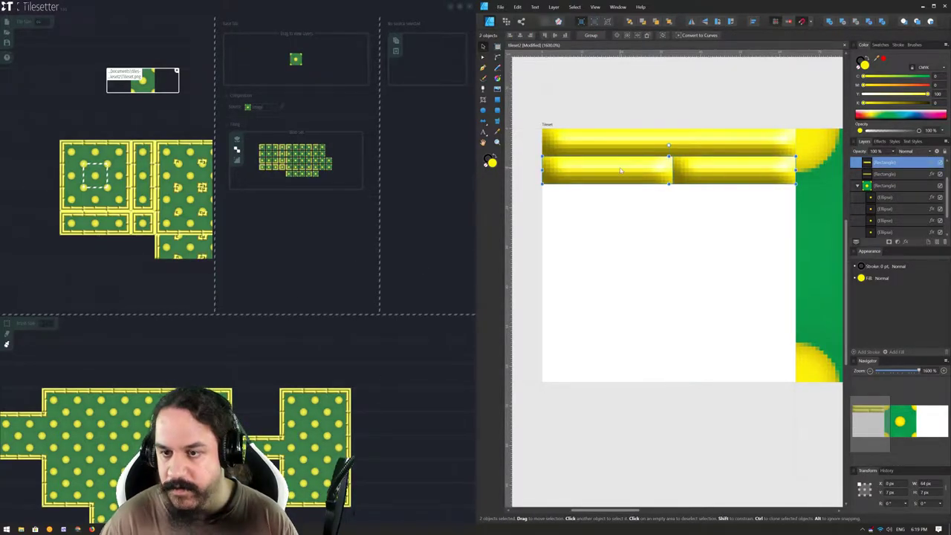
mouse_move(620, 170)
left_mouse_down()
mouse_move(640, 260)
mouse_move(691, 193)
left_mouse_up()
key("ctrl+d")
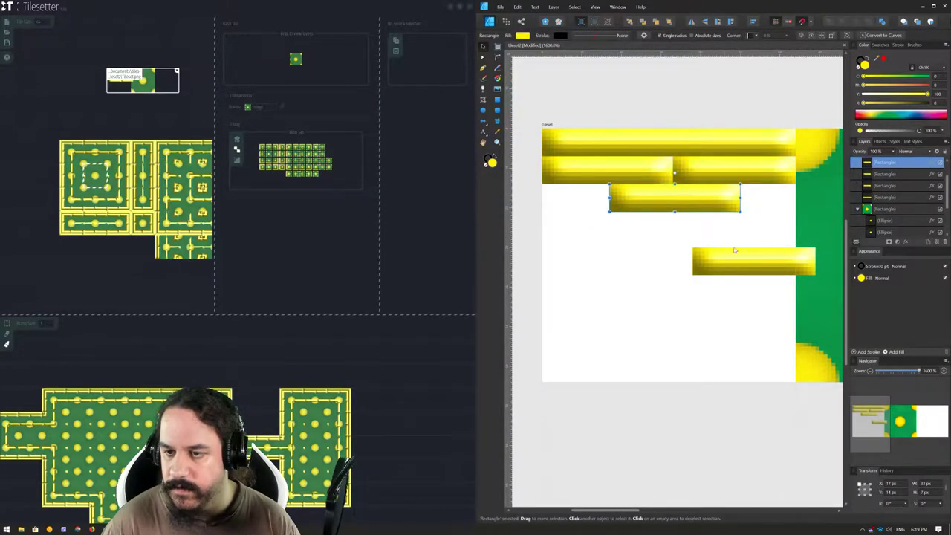
left_click_drag(734, 250, 554, 187)
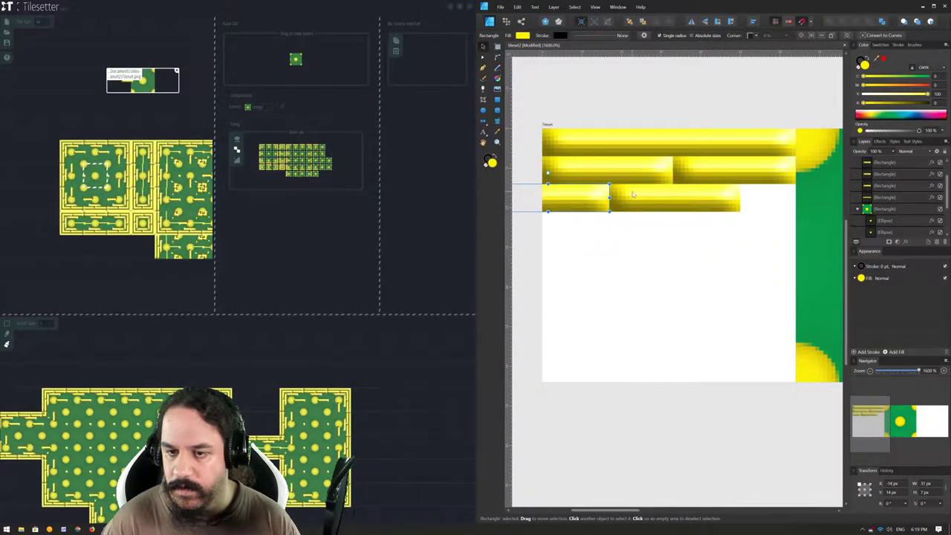
left_click(616, 234)
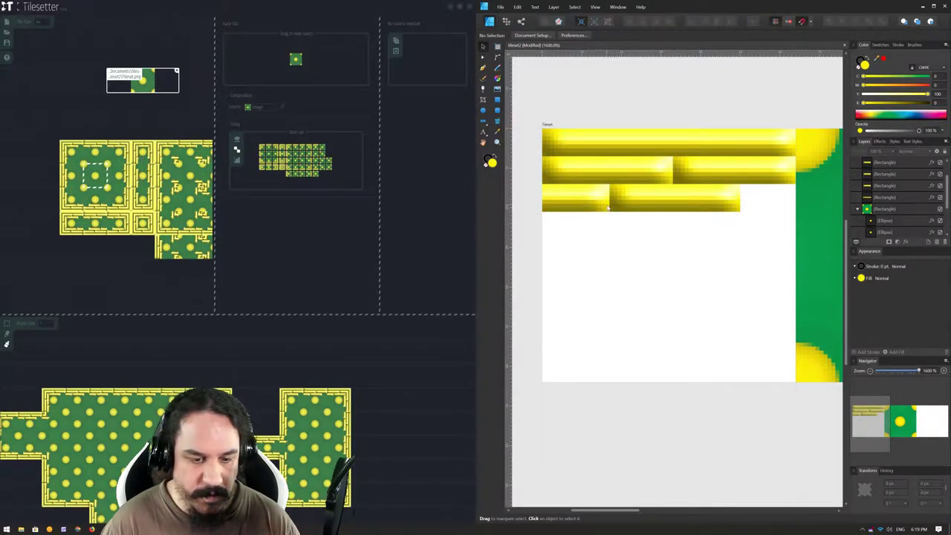
left_click(606, 206)
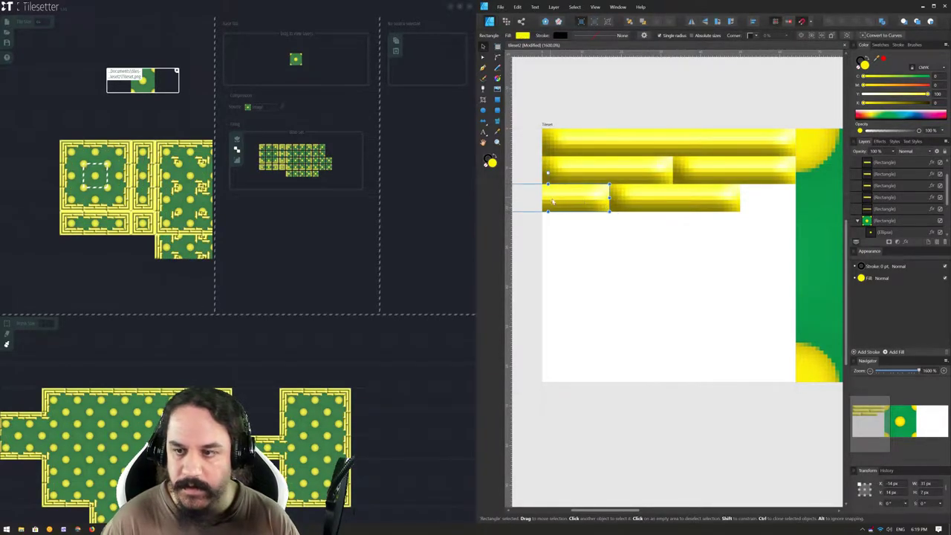
left_click_drag(552, 201, 803, 200)
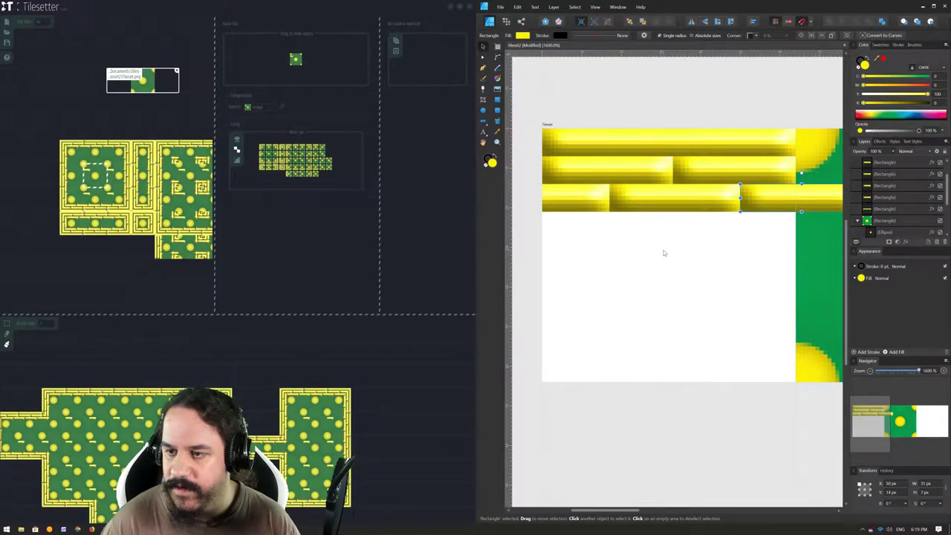
Bring the green dotted tile to the front, in front of the brick rows.
scroll(664, 252, "right", 2)
left_click(748, 226)
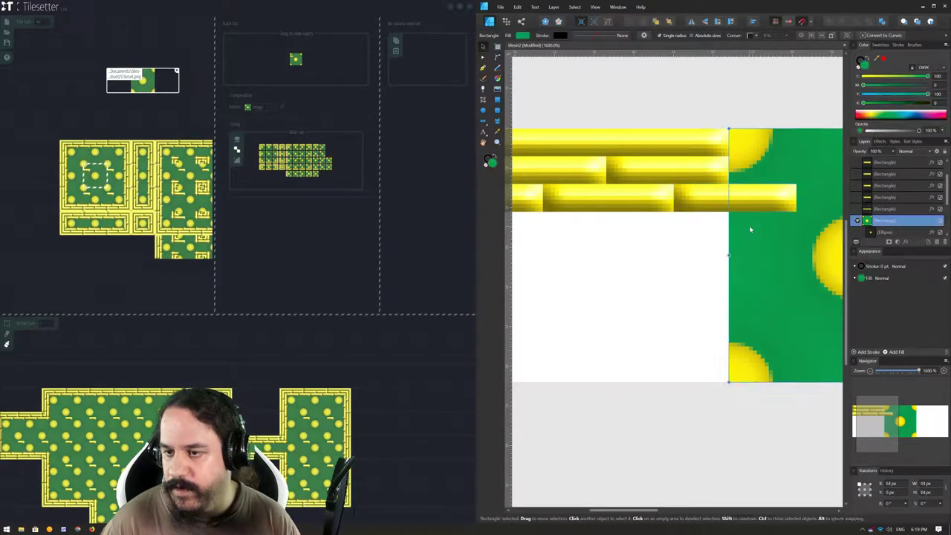
left_click(668, 23)
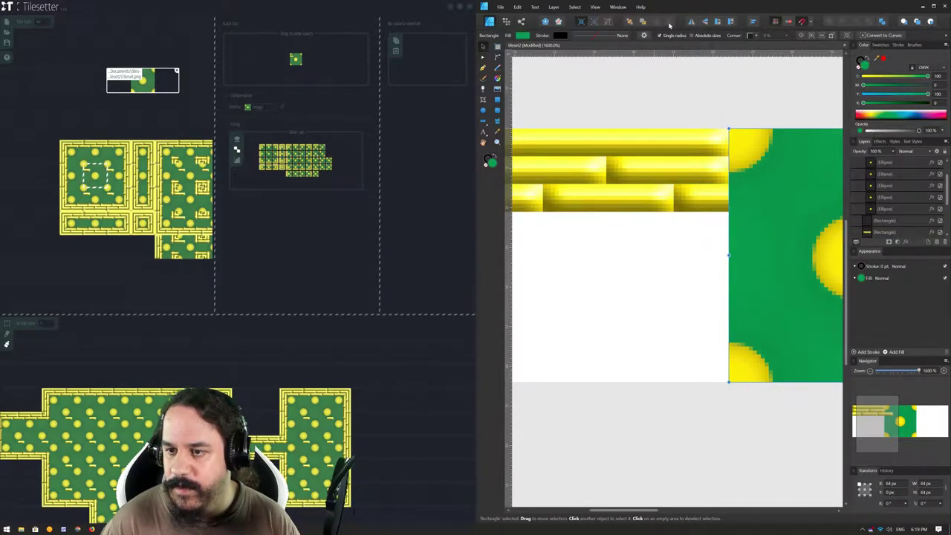
Select all three brick rows, drag a duplicate below, then delete the copies.
scroll(654, 273, "left", 2)
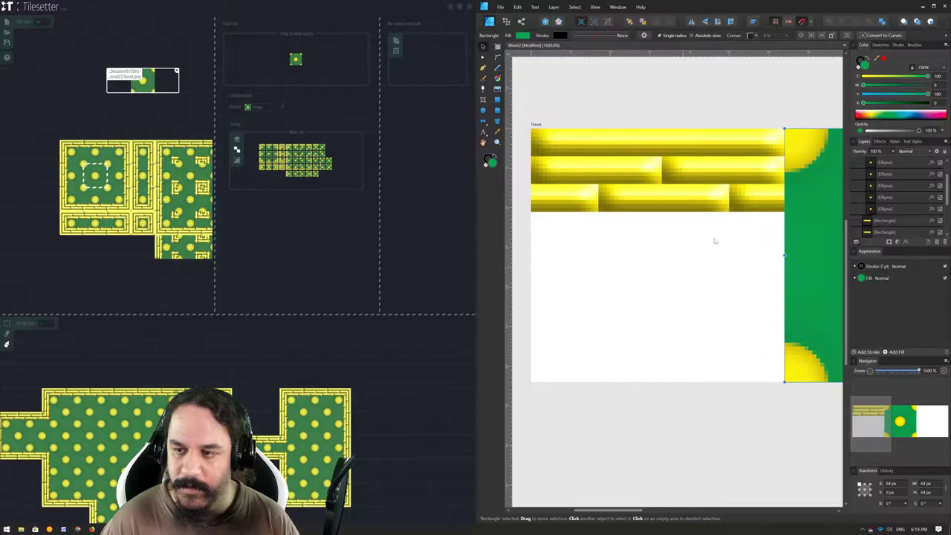
left_click(745, 198)
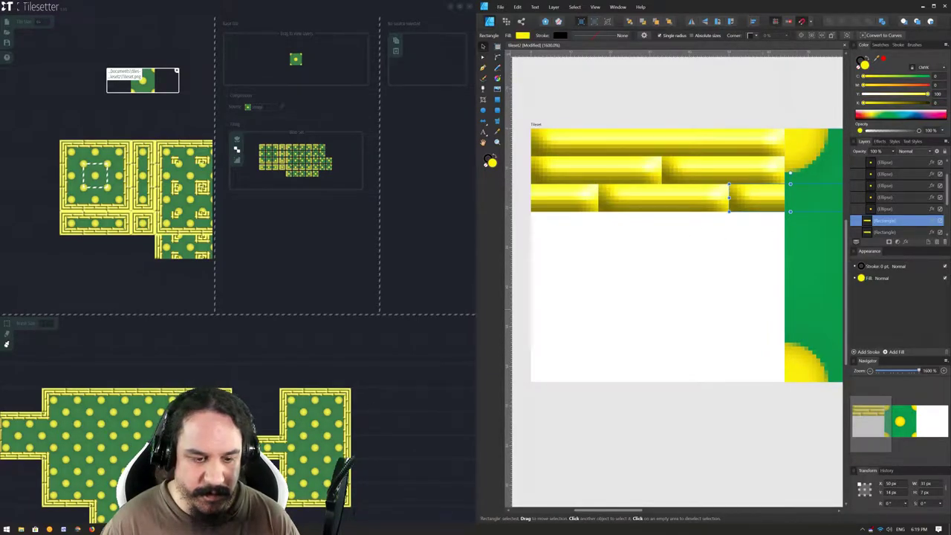
scroll(698, 284, "right", 1)
scroll(697, 284, "left", 2)
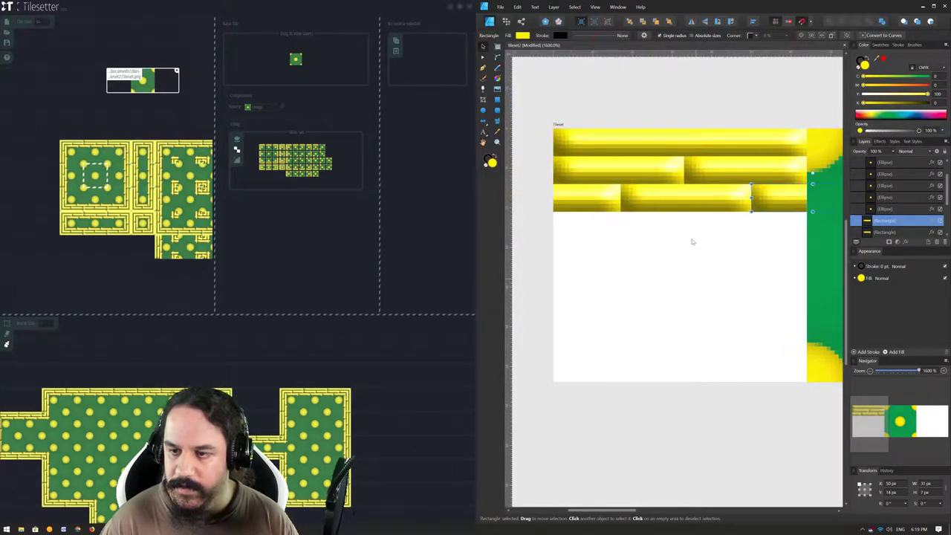
scroll(658, 312, "left", 1)
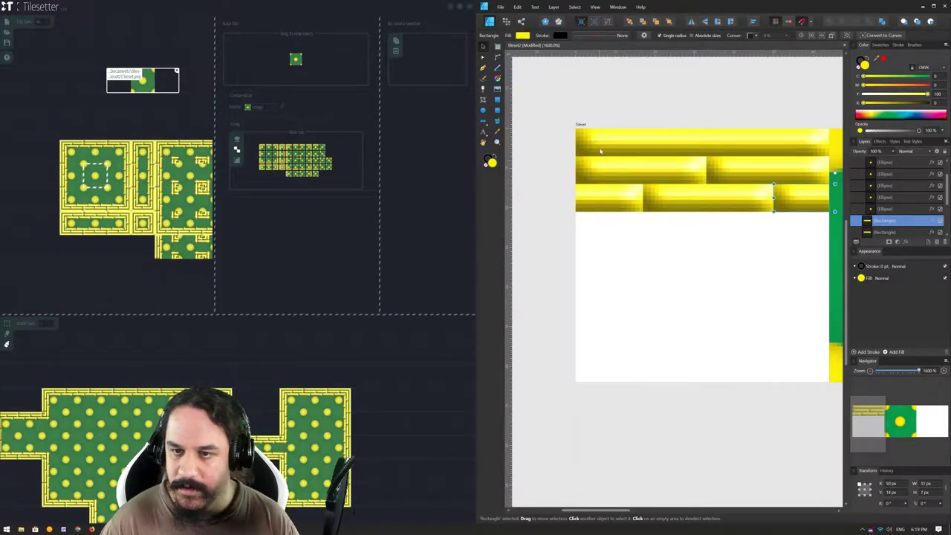
left_click(599, 149)
key("v")
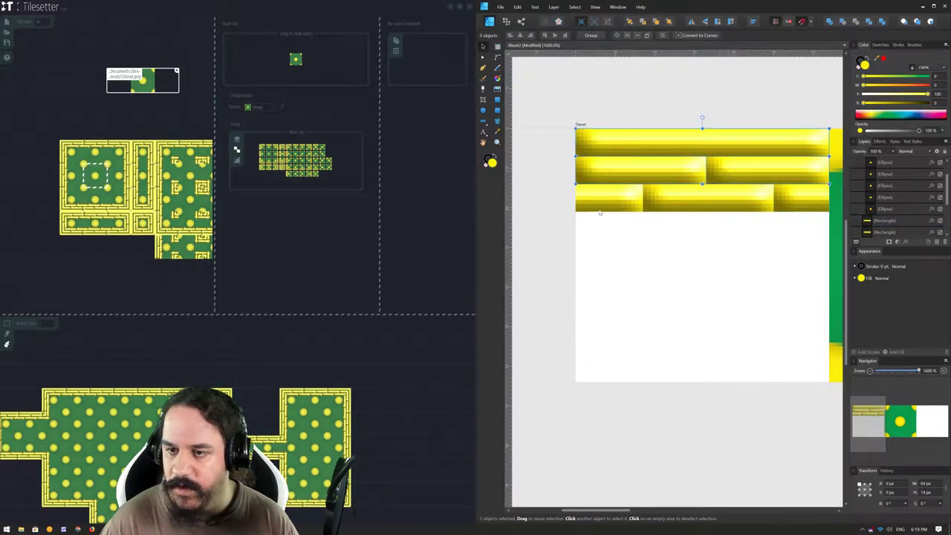
left_click(691, 198, "shift")
left_click(790, 197, "shift")
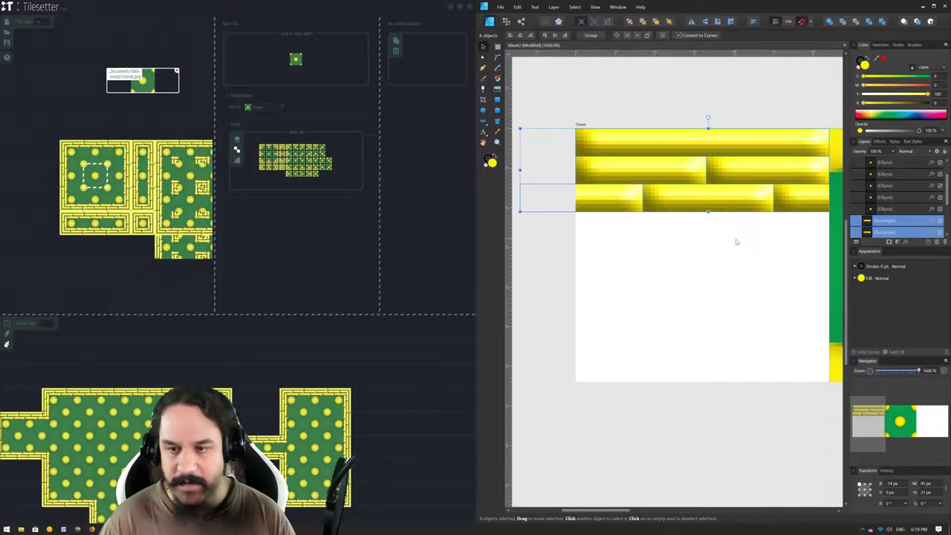
left_click_drag(663, 141, 664, 225, "ctrl")
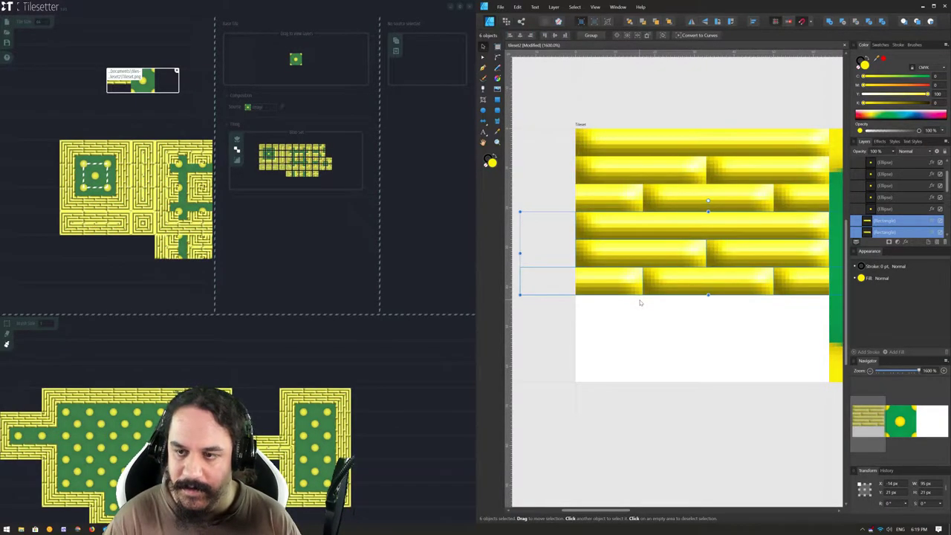
key("Delete")
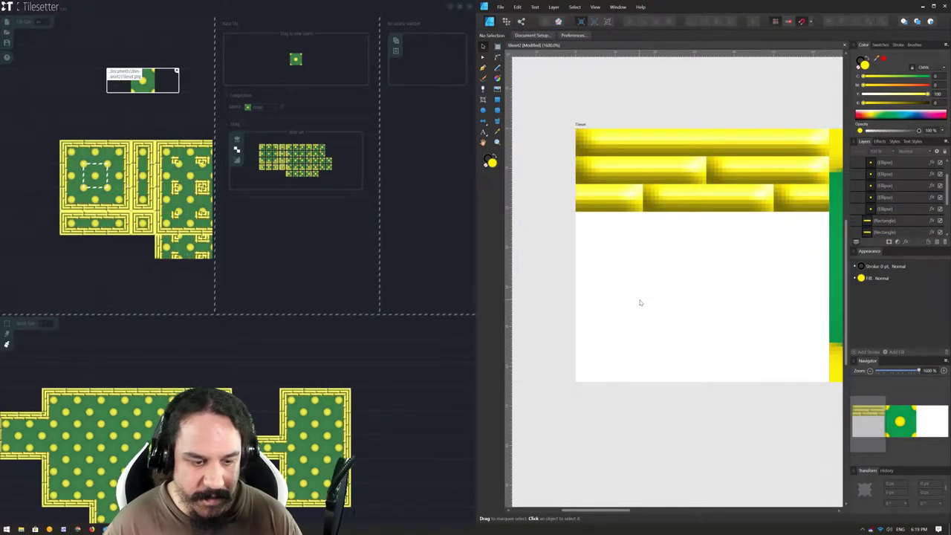
Zoom out the map and erase tiles to carve an L-shaped, brick-edged hole in the green room.
scroll(87, 435, "down", 2)
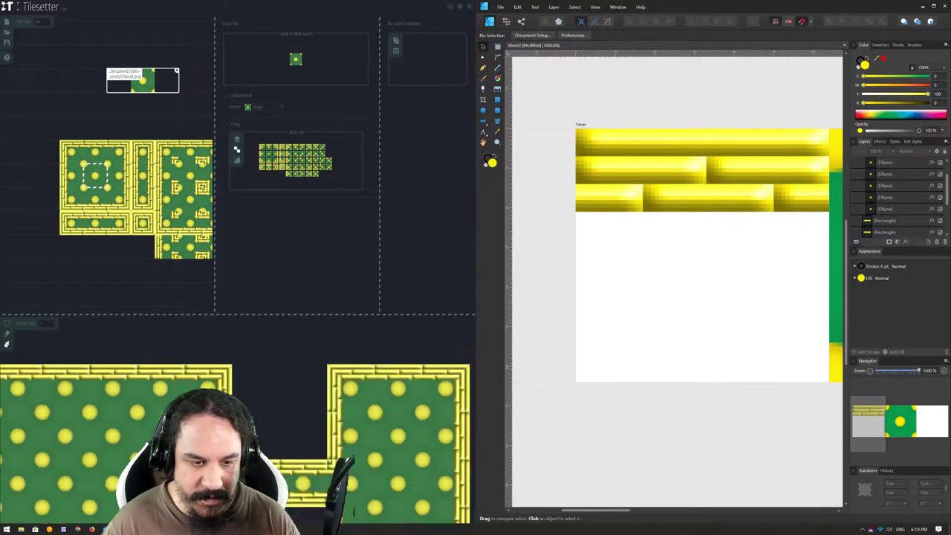
scroll(88, 435, "down", 1)
scroll(88, 435, "down", 1)
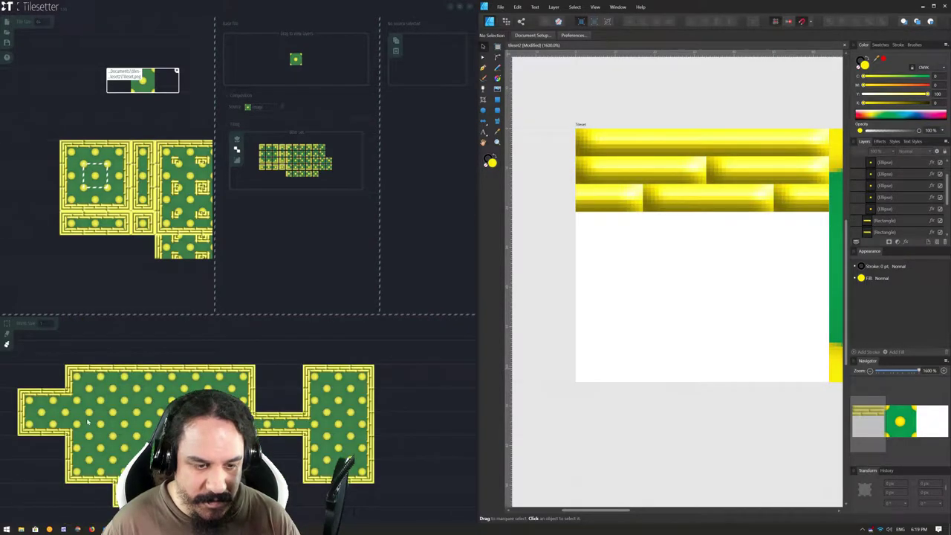
left_click_drag(87, 435, 190, 404)
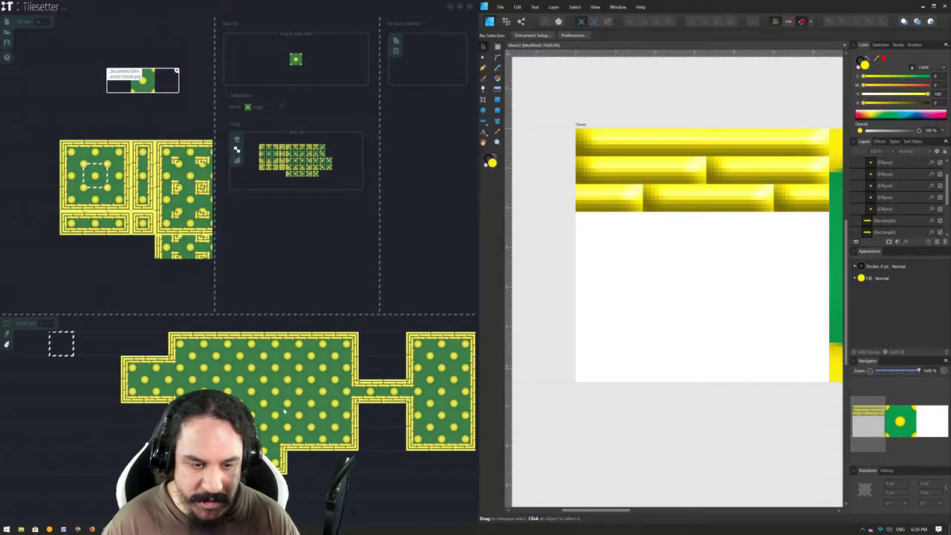
left_click(251, 367)
left_click(253, 396)
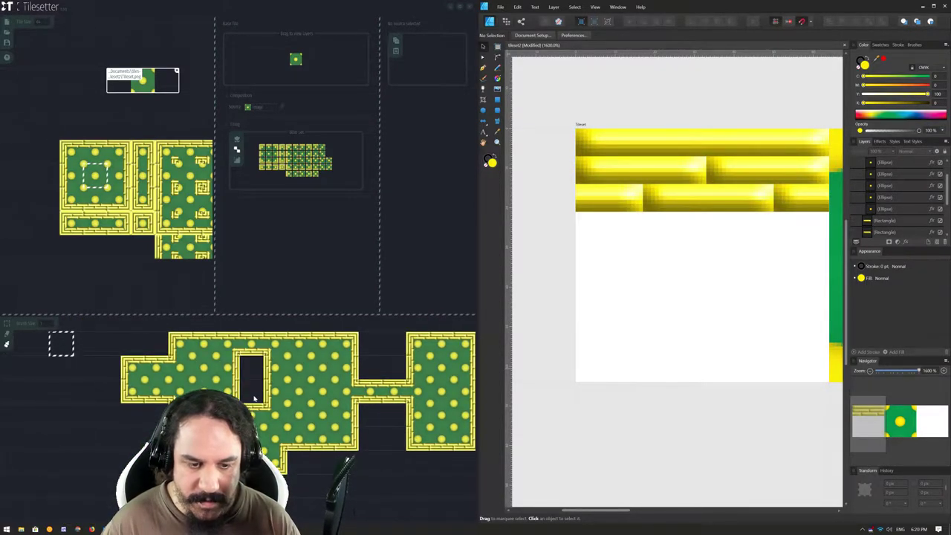
left_click(297, 389)
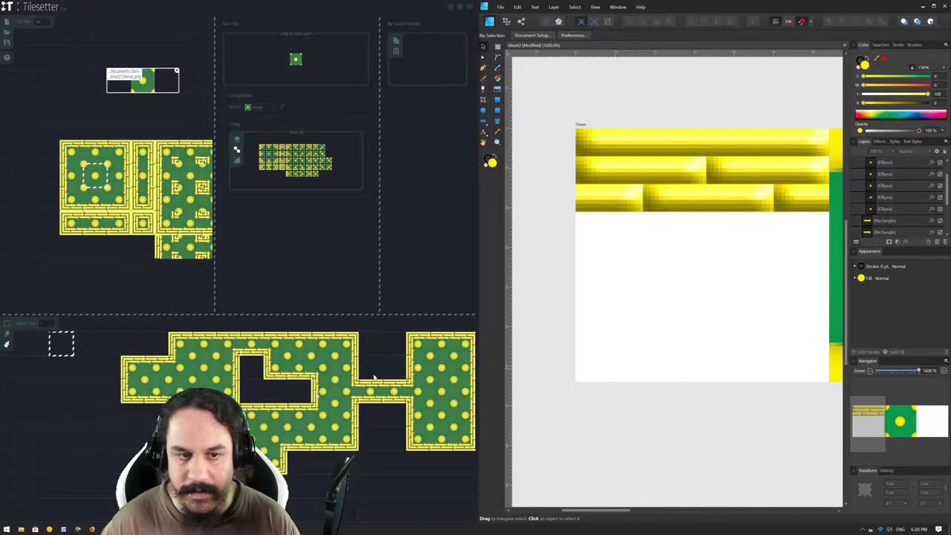
left_click_drag(371, 375, 339, 373)
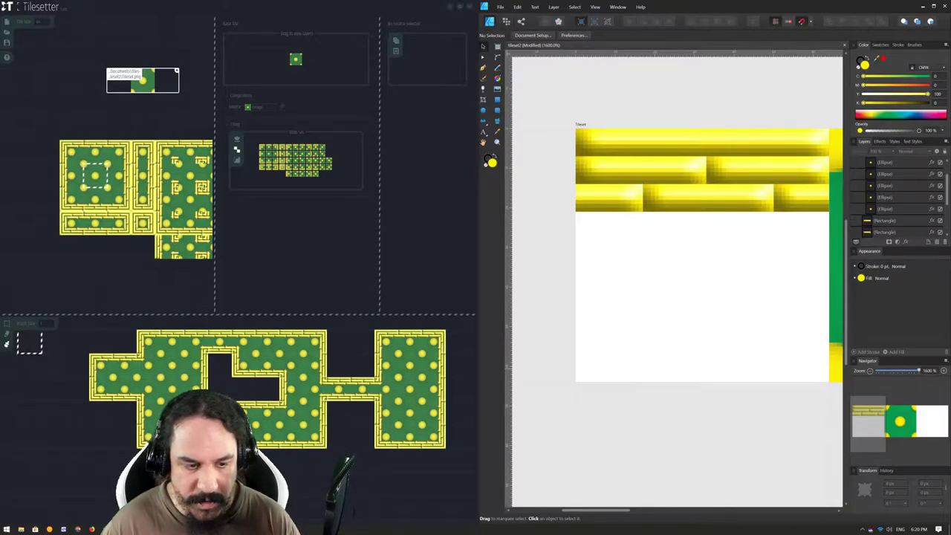
scroll(674, 216, "right", 1)
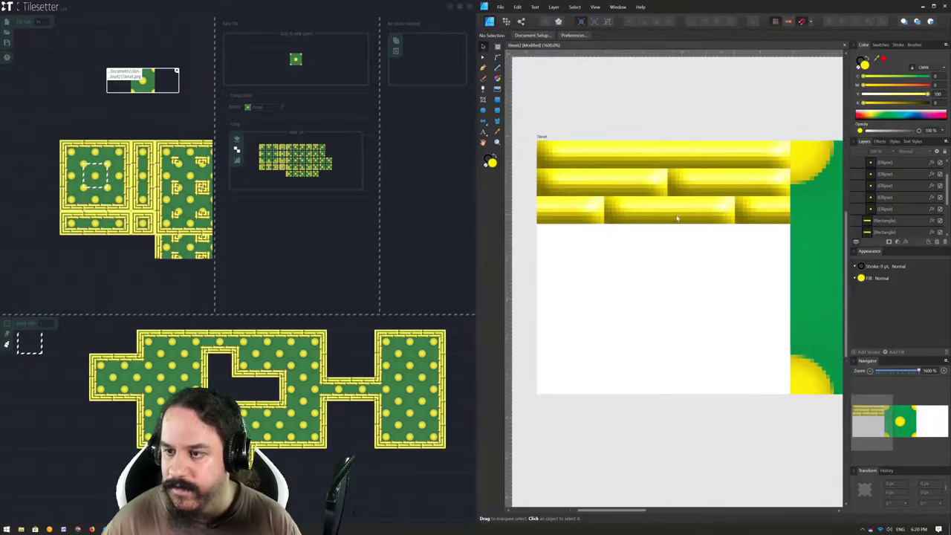
scroll(685, 204, "right", 4)
scroll(680, 230, "left", 1)
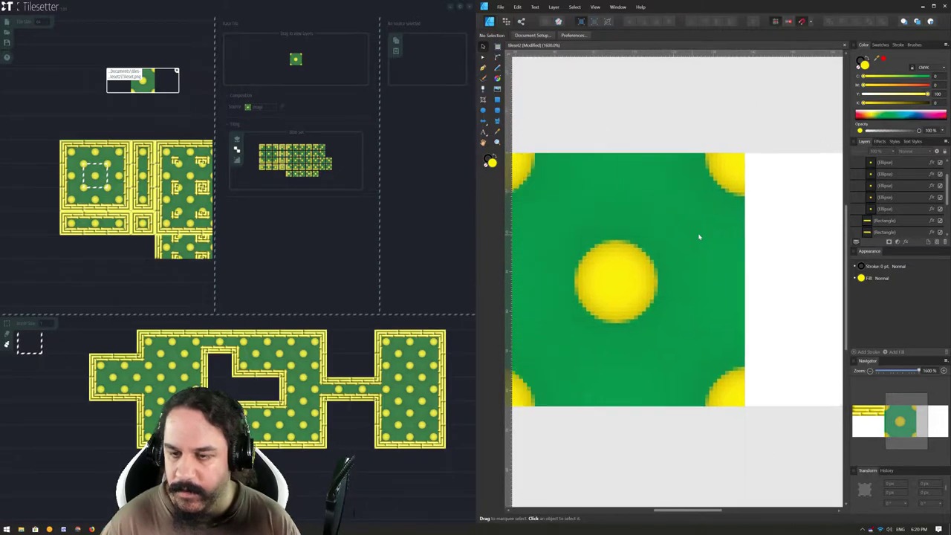
scroll(698, 236, "down", 1)
scroll(716, 242, "down", 3)
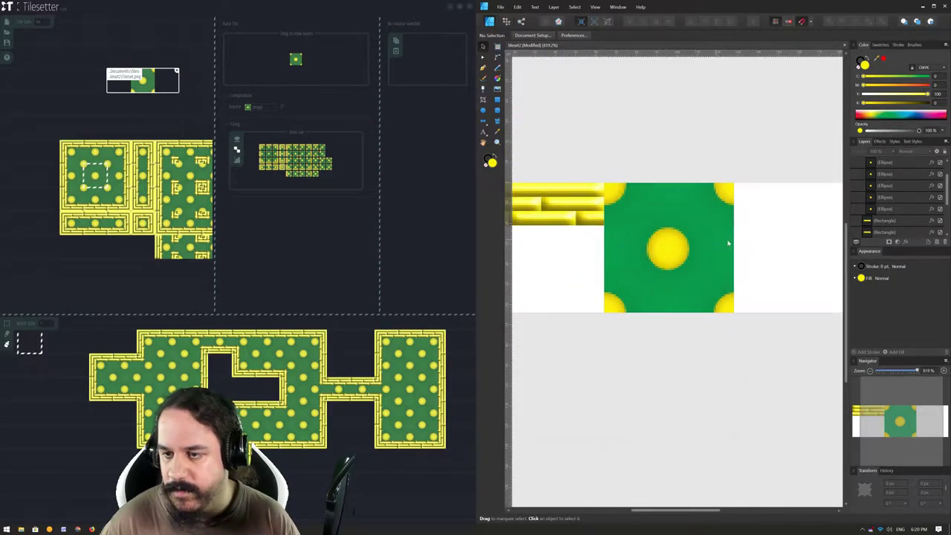
mouse_move(656, 259)
left_mouse_down()
mouse_move(678, 260)
mouse_move(577, 266)
mouse_move(702, 265)
left_mouse_up()
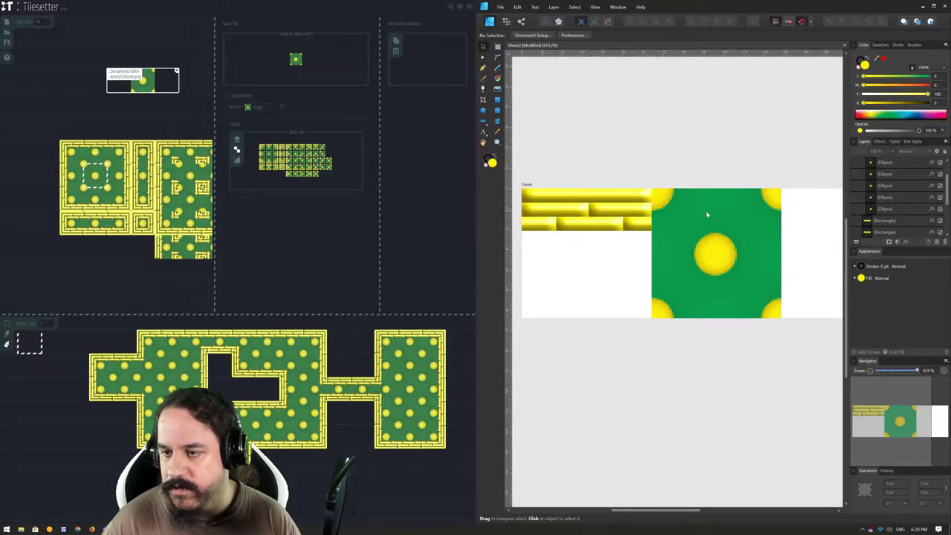
left_click_drag(713, 211, 676, 216)
left_click_drag(784, 228, 758, 193)
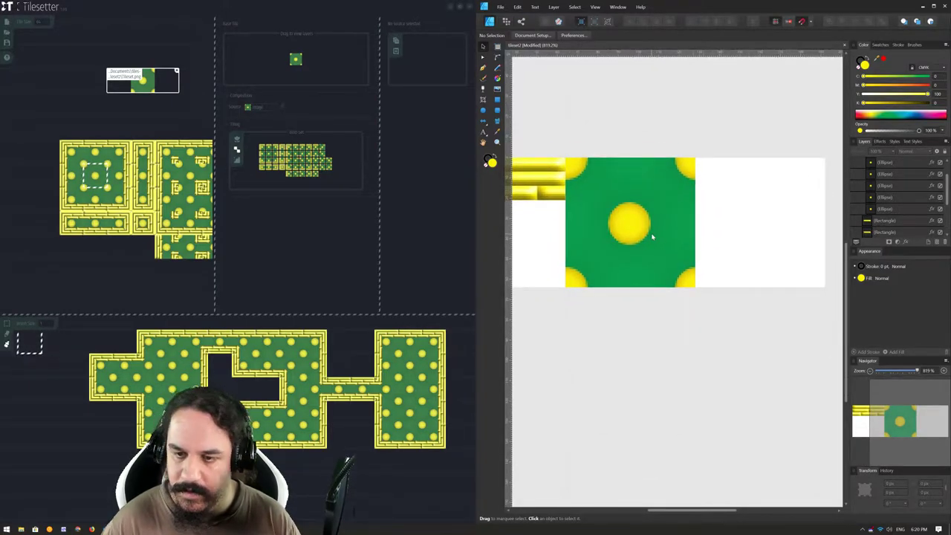
left_click_drag(637, 266, 702, 238)
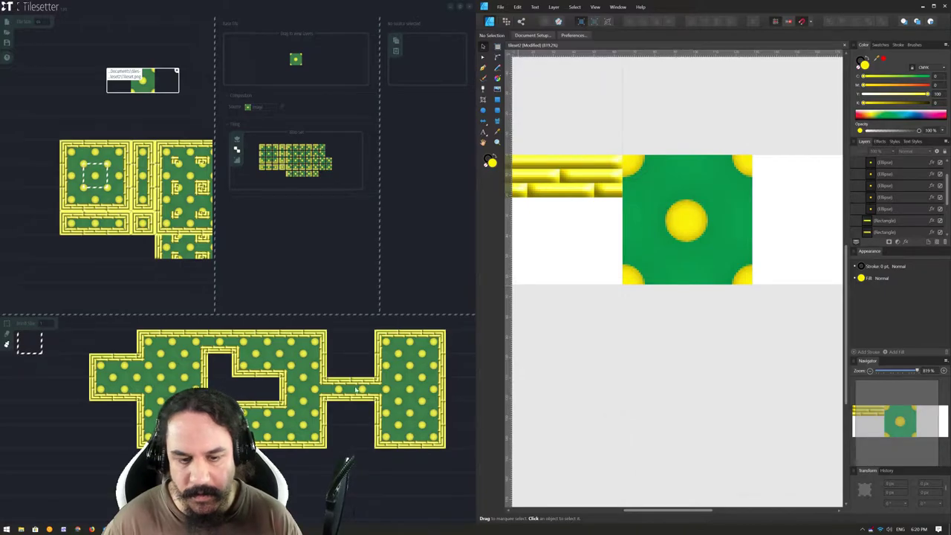
scroll(290, 363, "down", 2)
scroll(290, 363, "up", 2)
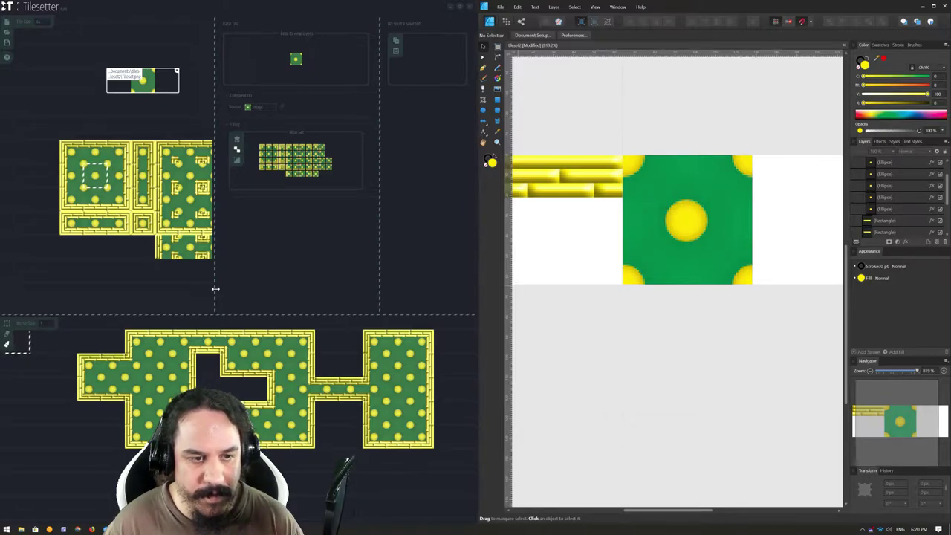
left_click_drag(212, 289, 214, 289)
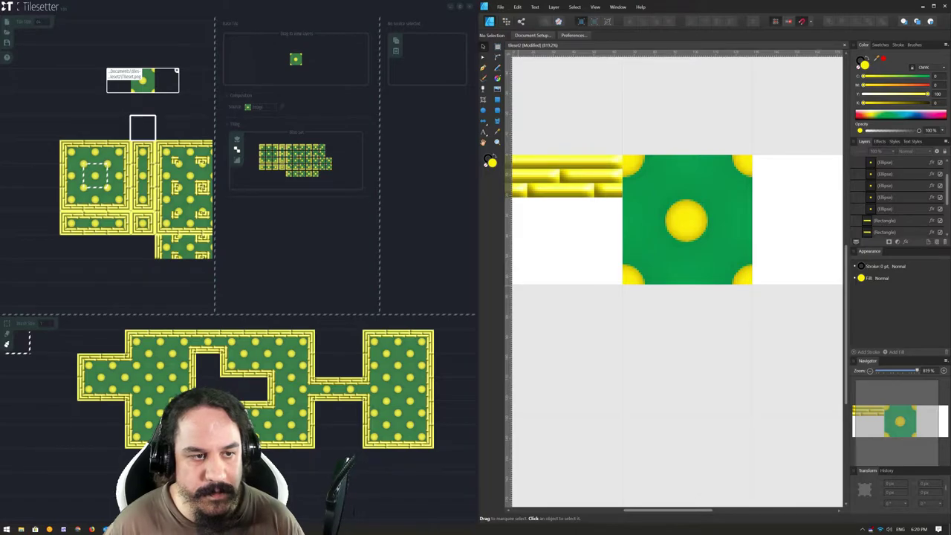
Scroll around the generated tileset to inspect the dotted green tiles with yellow brick borders.
scroll(704, 264, "left", 1)
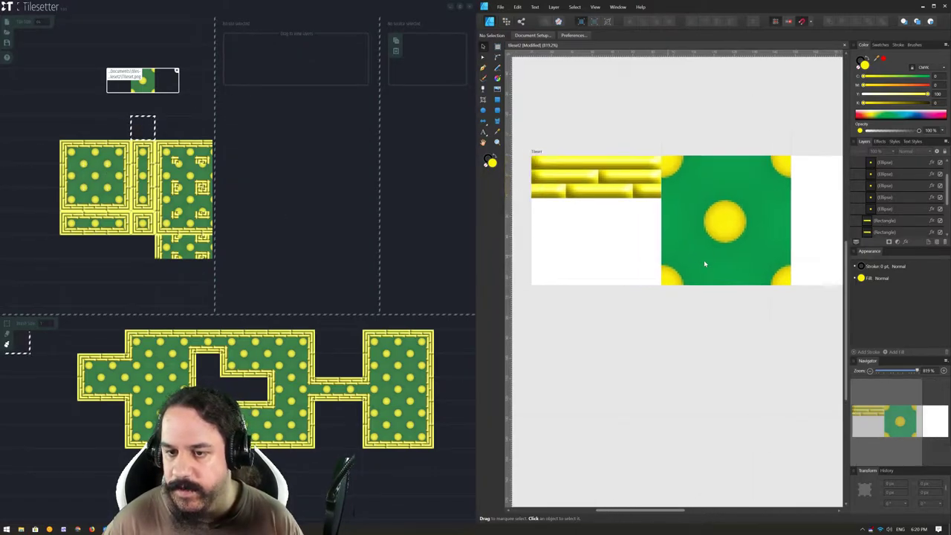
scroll(704, 264, "left", 3)
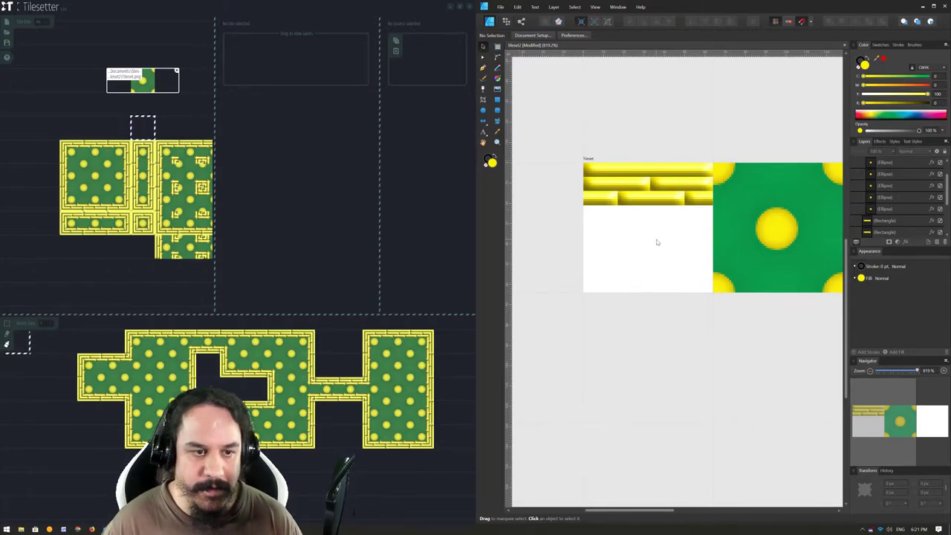
scroll(656, 241, "right", 1)
scroll(657, 241, "right", 2)
scroll(657, 241, "right", 1)
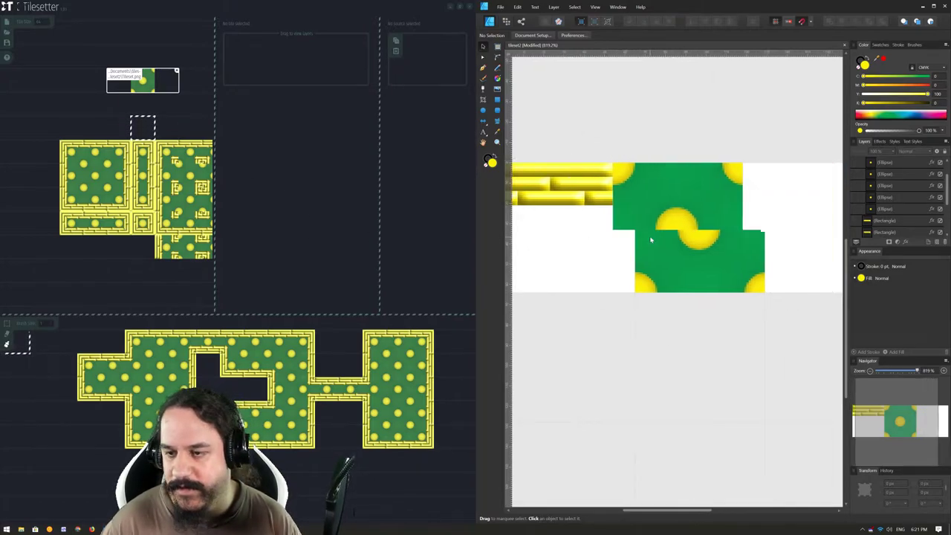
scroll(651, 239, "left", 2)
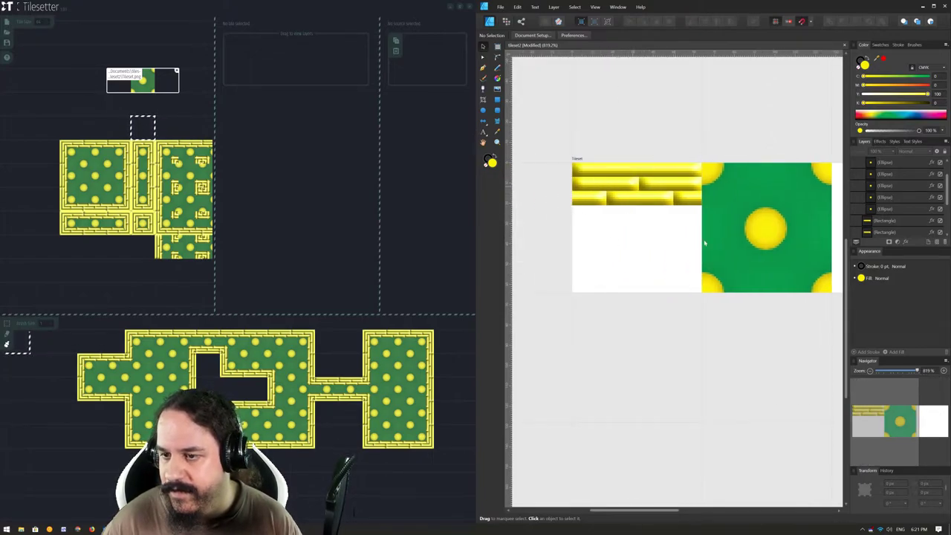
scroll(732, 228, "right", 2)
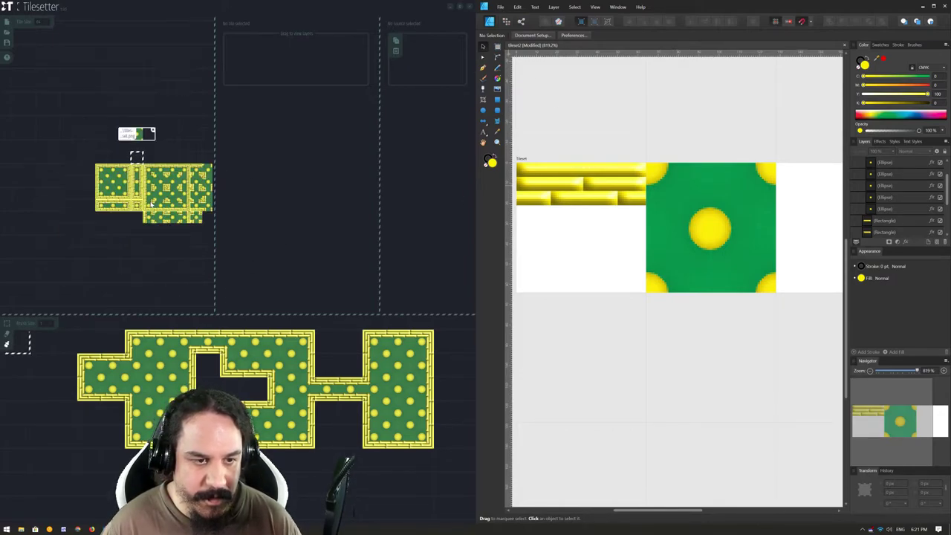
scroll(160, 216, "down", 1)
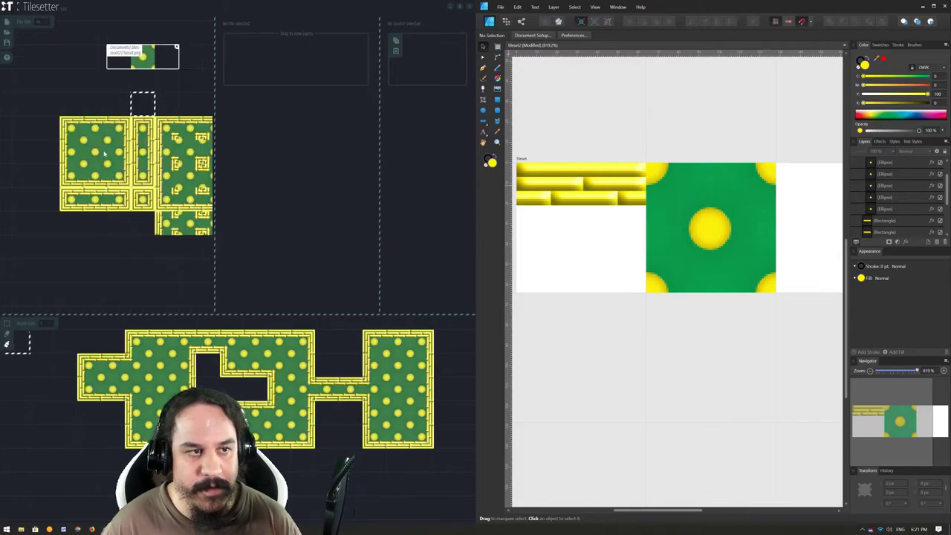